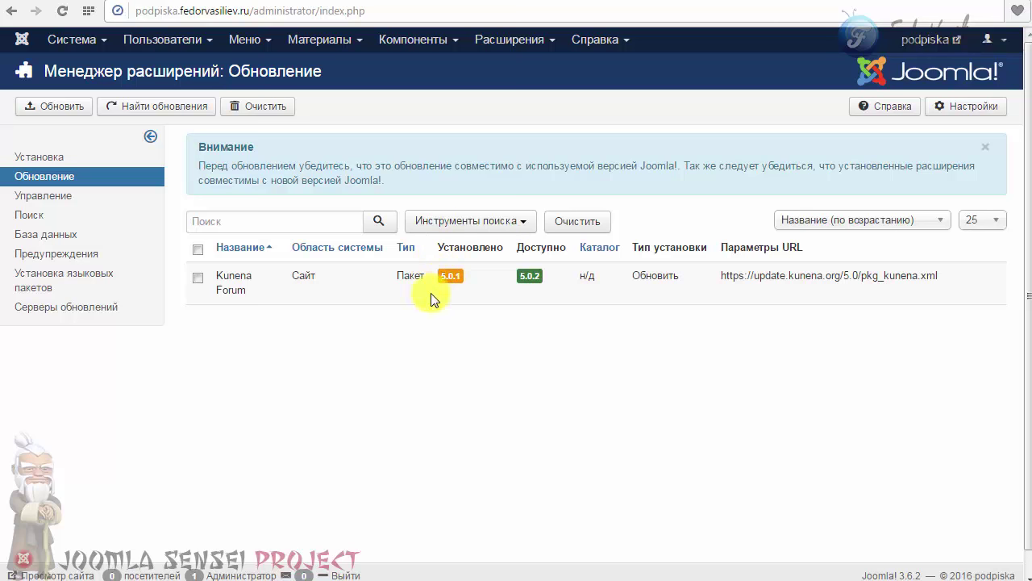
# Update the Kunena Forum package to version 5.0.2.
pyautogui.moveTo(438, 279); pyautogui.dragTo(478, 283)
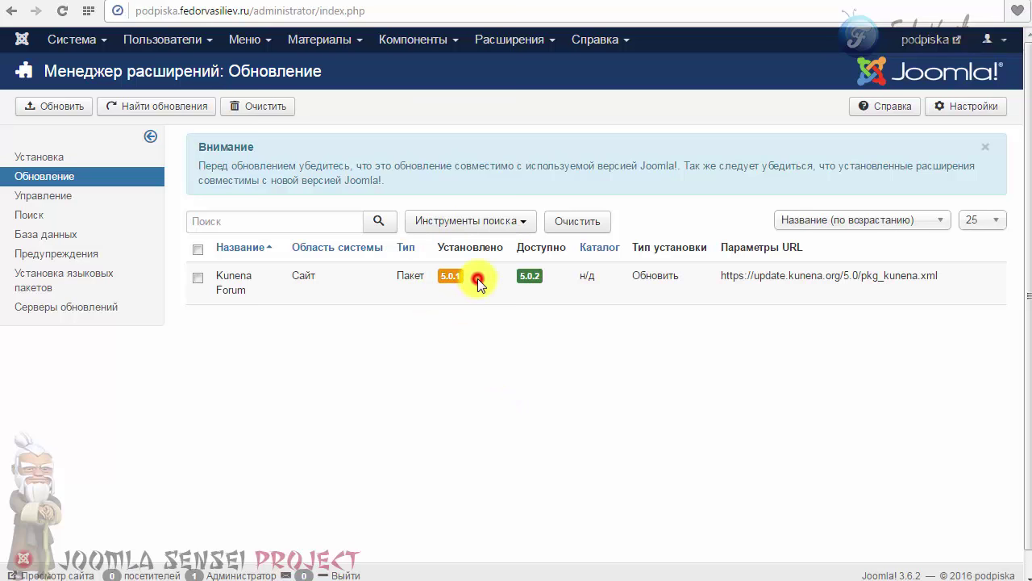
pyautogui.click(501, 291)
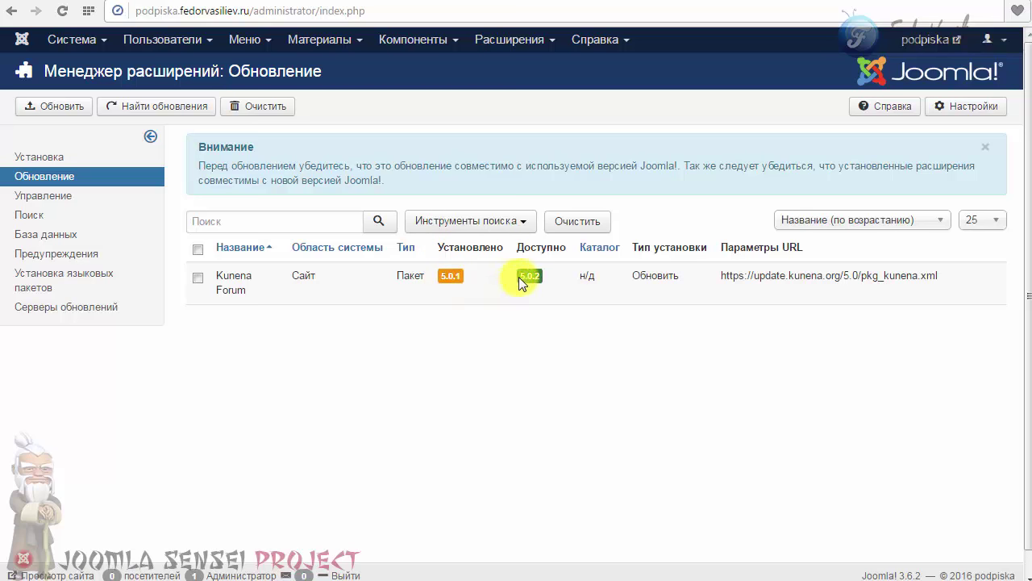
pyautogui.moveTo(518, 276); pyautogui.dragTo(553, 292)
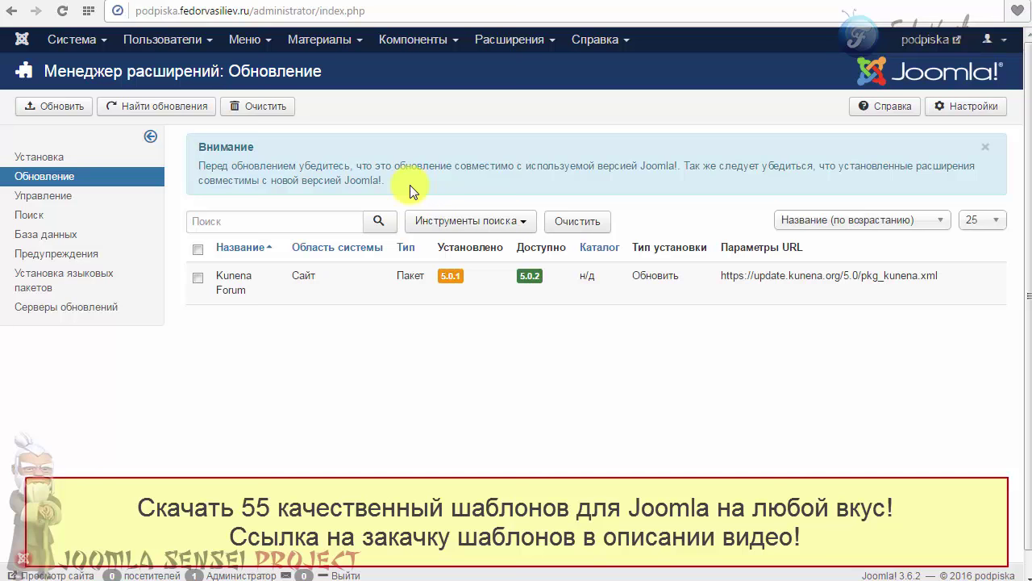
pyautogui.click(198, 279)
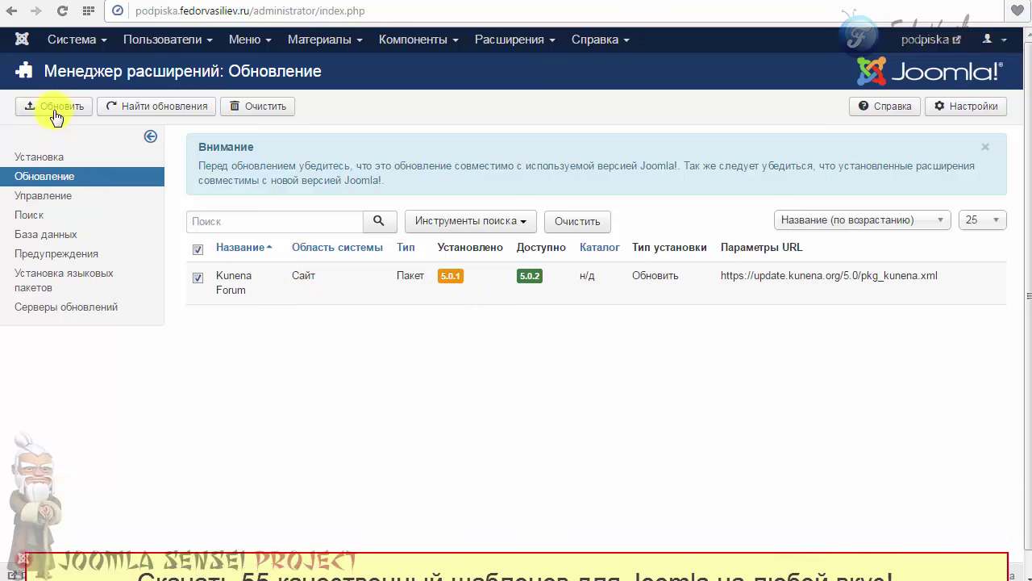
pyautogui.click(55, 111)
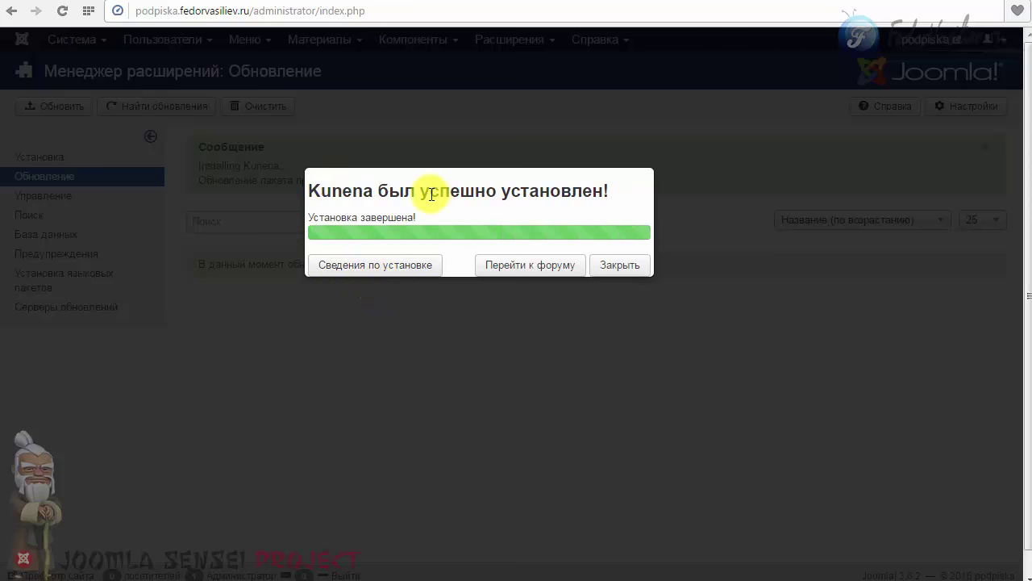
# Show the Kunena installation details and go on to the forum's control panel.
pyautogui.click(345, 268)
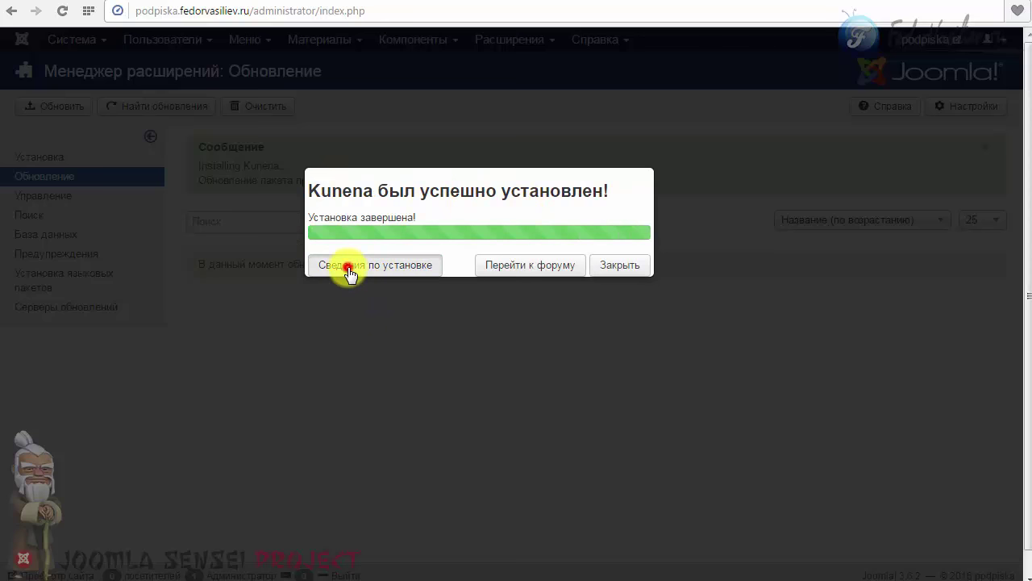
pyautogui.scroll(-1, 526, 411)
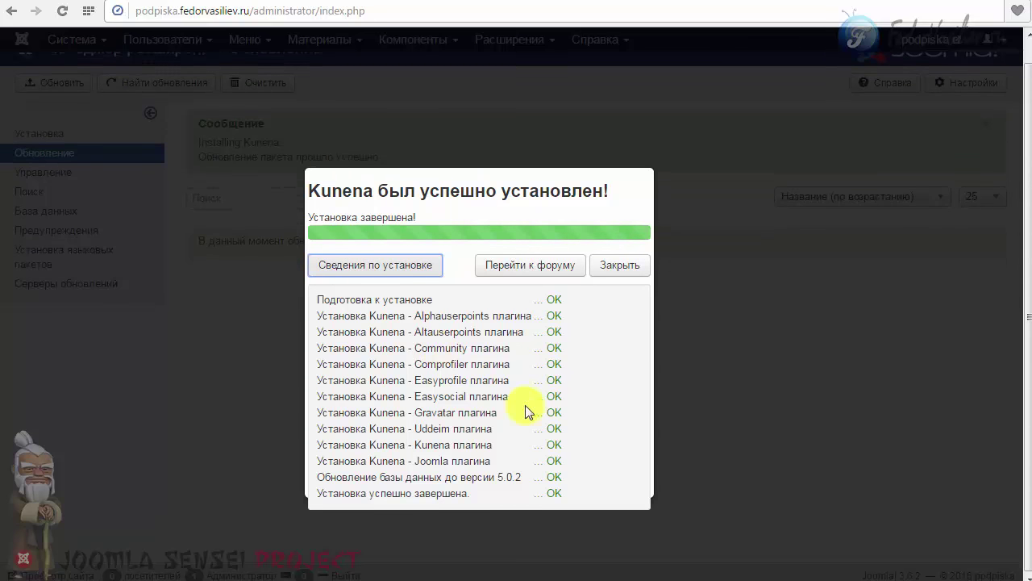
pyautogui.click(520, 266)
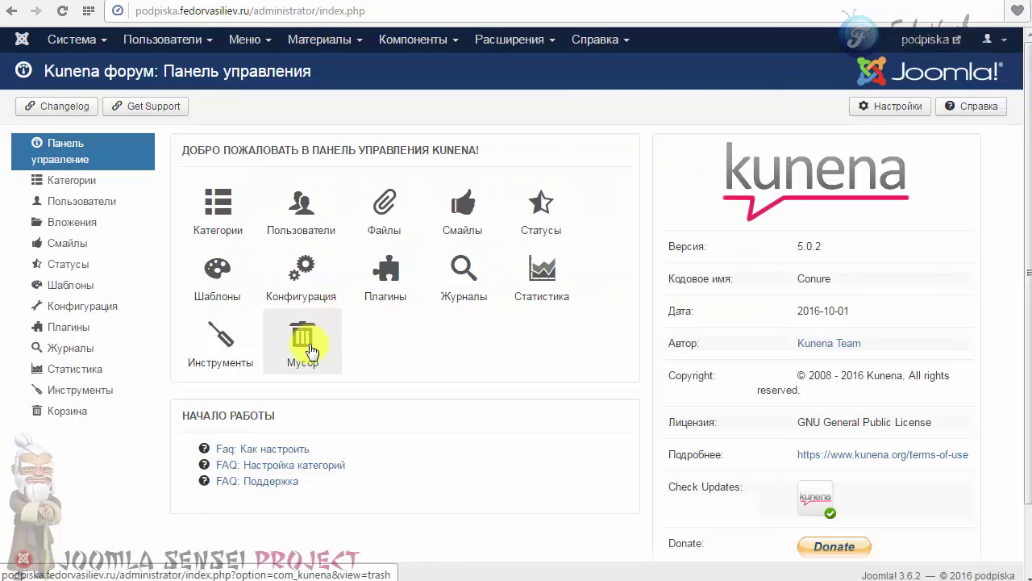
# Check the installed Kunena version in the forum's control panel.
pyautogui.moveTo(718, 246); pyautogui.dragTo(629, 244)
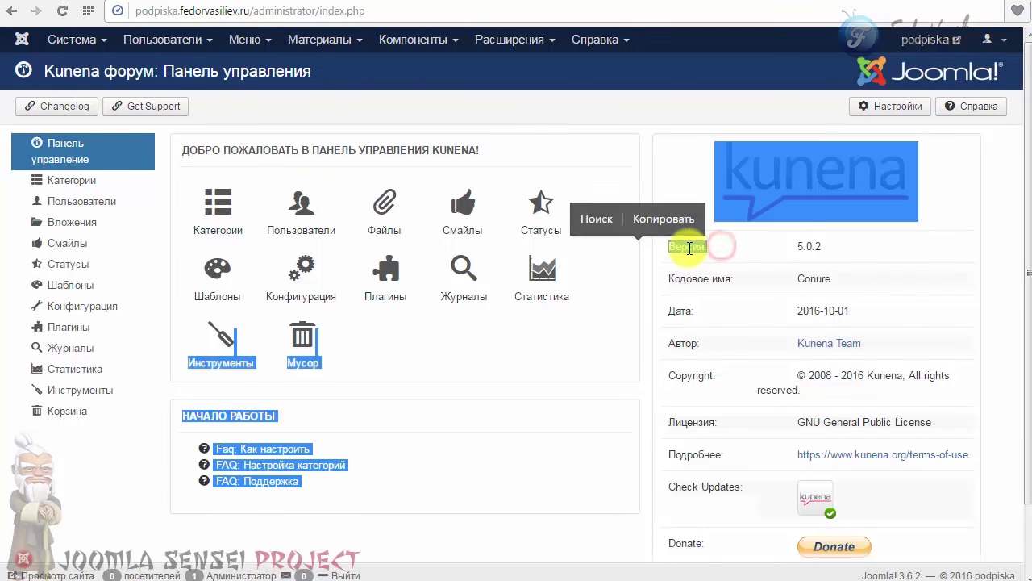
pyautogui.click(719, 246)
pyautogui.moveTo(787, 247); pyautogui.dragTo(853, 252)
pyautogui.click(880, 251)
# Look through the тест topic on the public forum and open the Шаблоны Joomla category of the Joomla section.
pyautogui.scroll(-2, 880, 250)
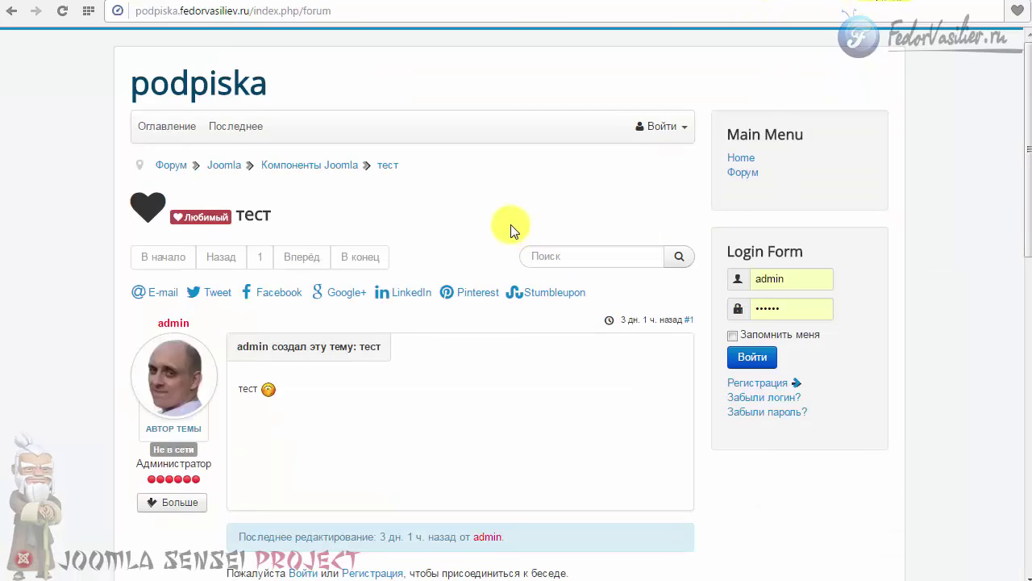
pyautogui.scroll(-3, 494, 233)
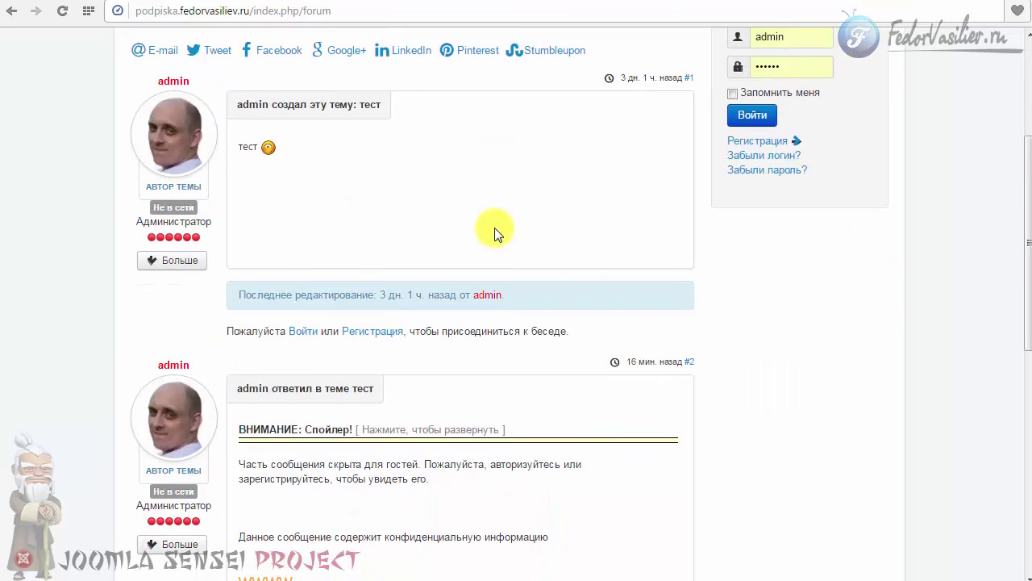
pyautogui.scroll(3, 157, 257)
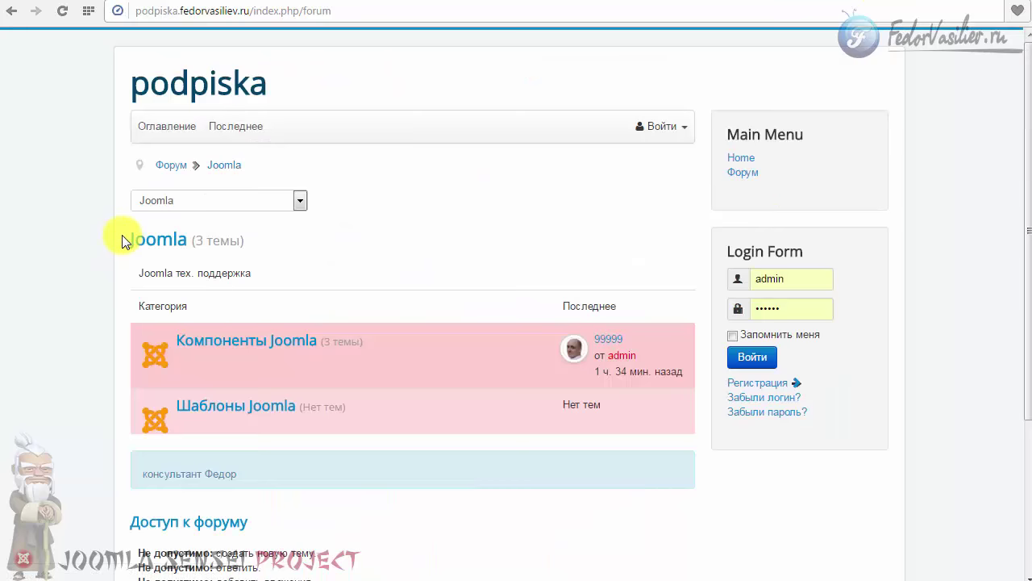
pyautogui.scroll(-3, 122, 240)
pyautogui.click(205, 182)
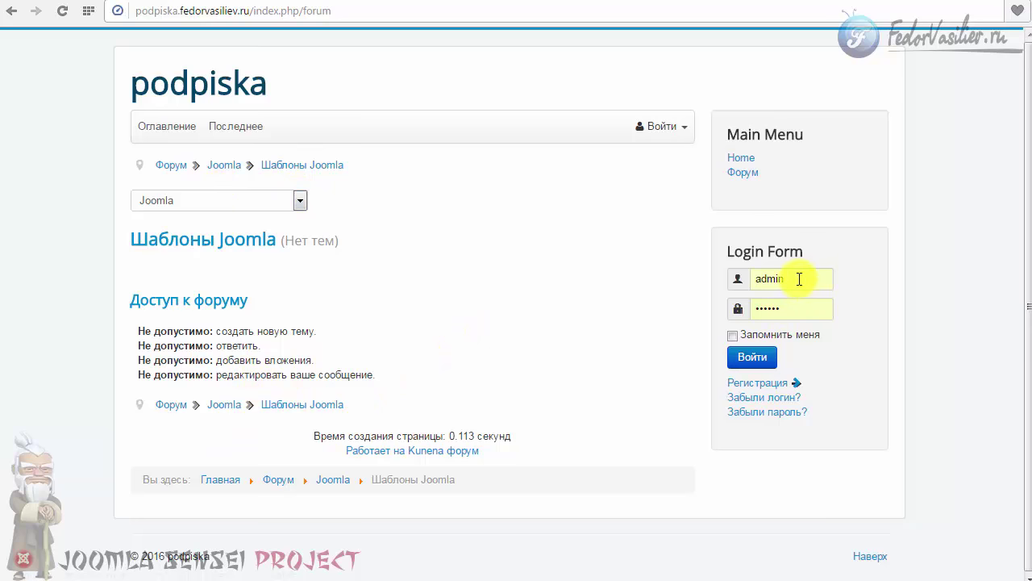
# Log in to the site with the prefilled account and start a new topic in the Шаблоны Joomla category.
pyautogui.click(747, 357)
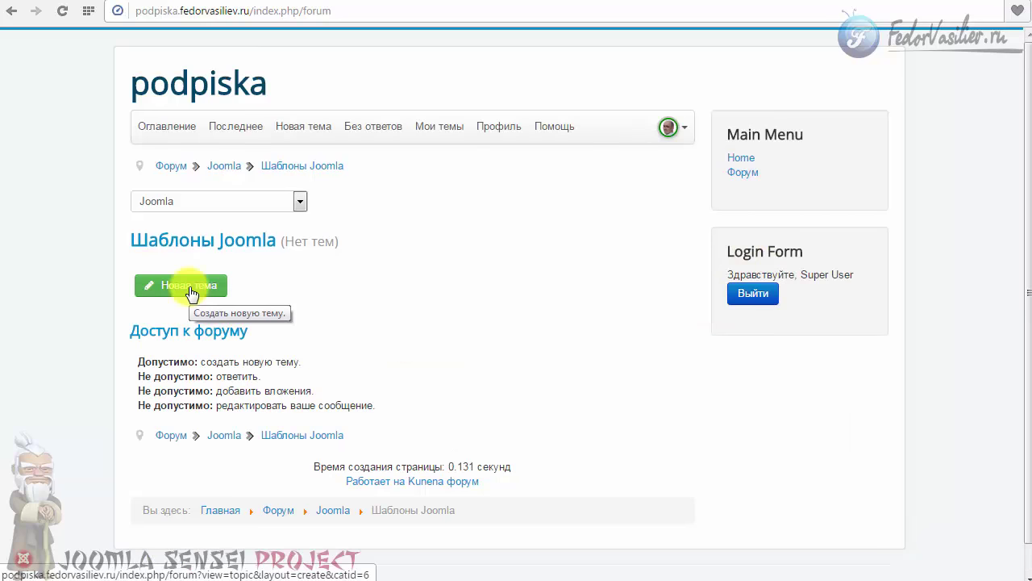
pyautogui.click(189, 290)
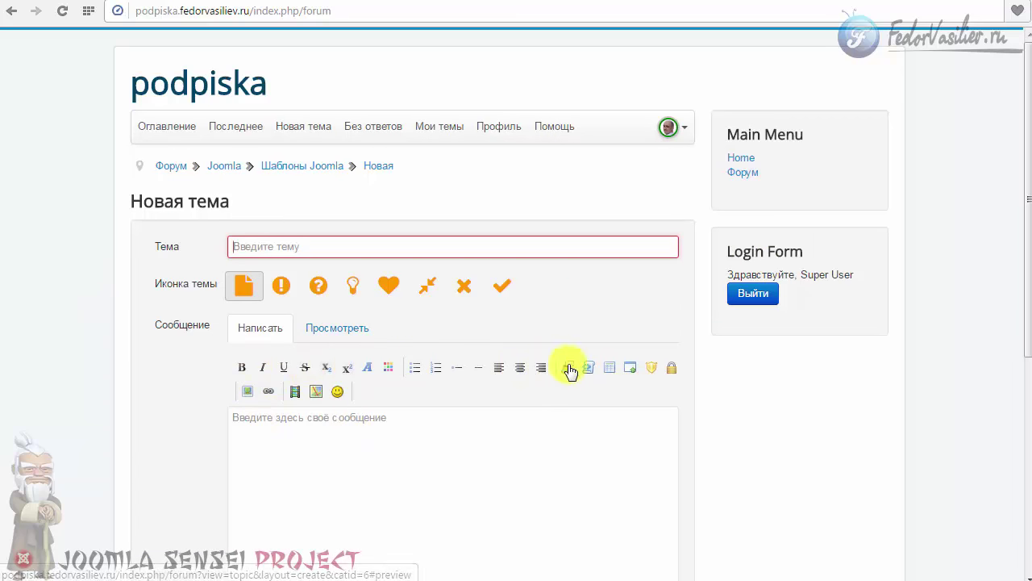
pyautogui.scroll(-4, 331, 383)
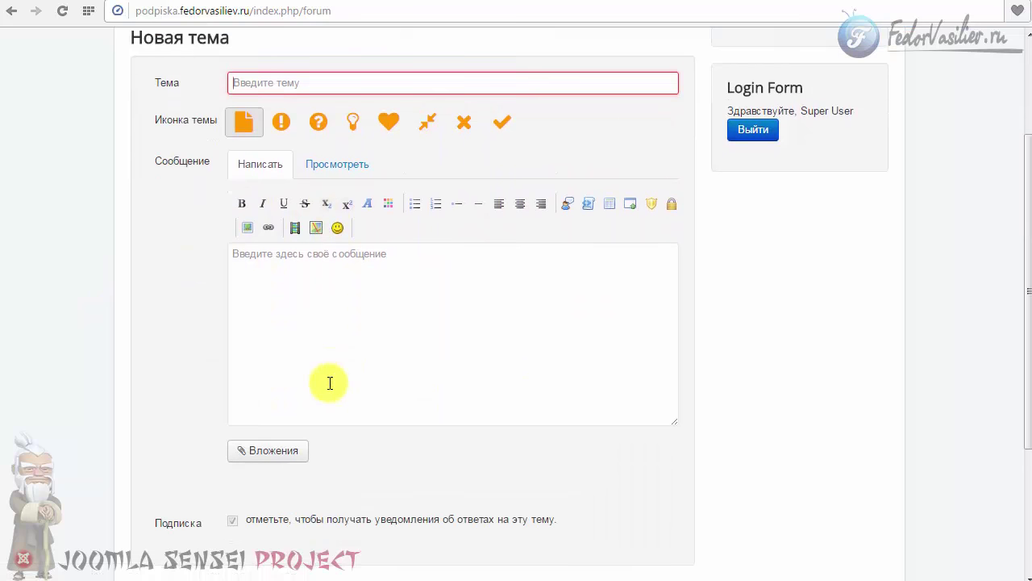
pyautogui.scroll(-1, 571, 362)
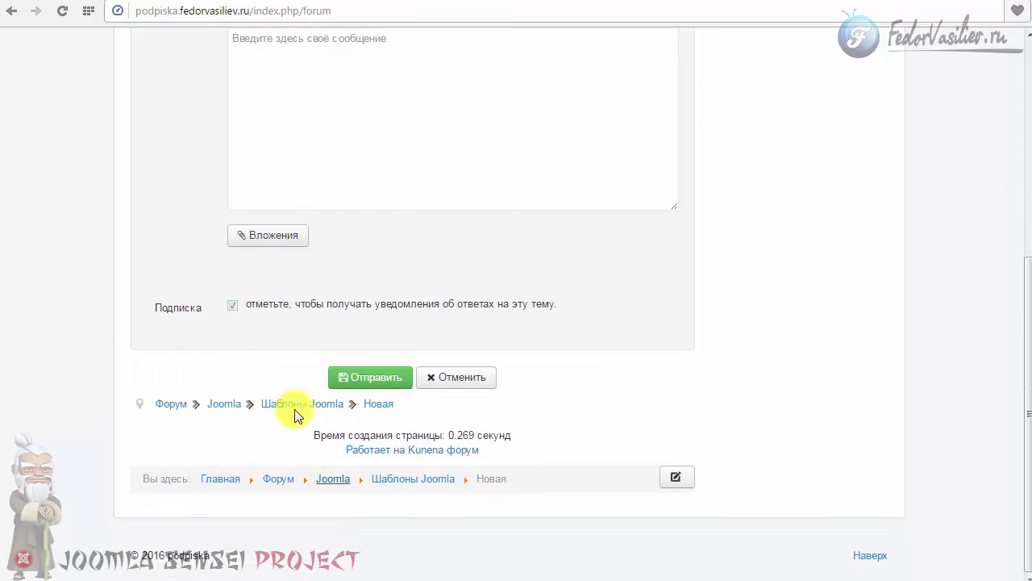
pyautogui.scroll(5, 294, 244)
# Enter "тема" as the new topic's subject and choose the exclamation mark as its icon.
pyautogui.click(293, 244)
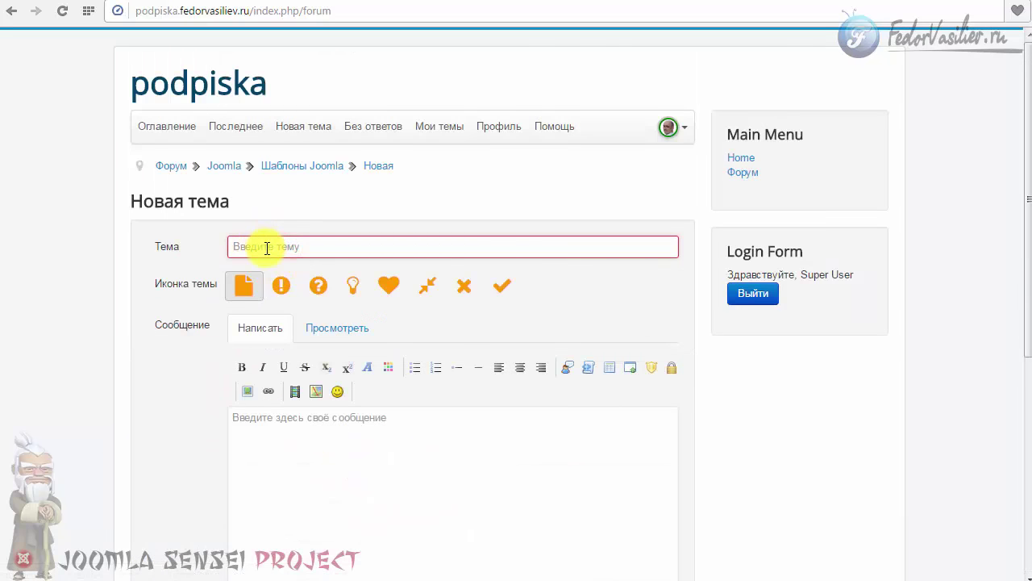
pyautogui.write('тема')
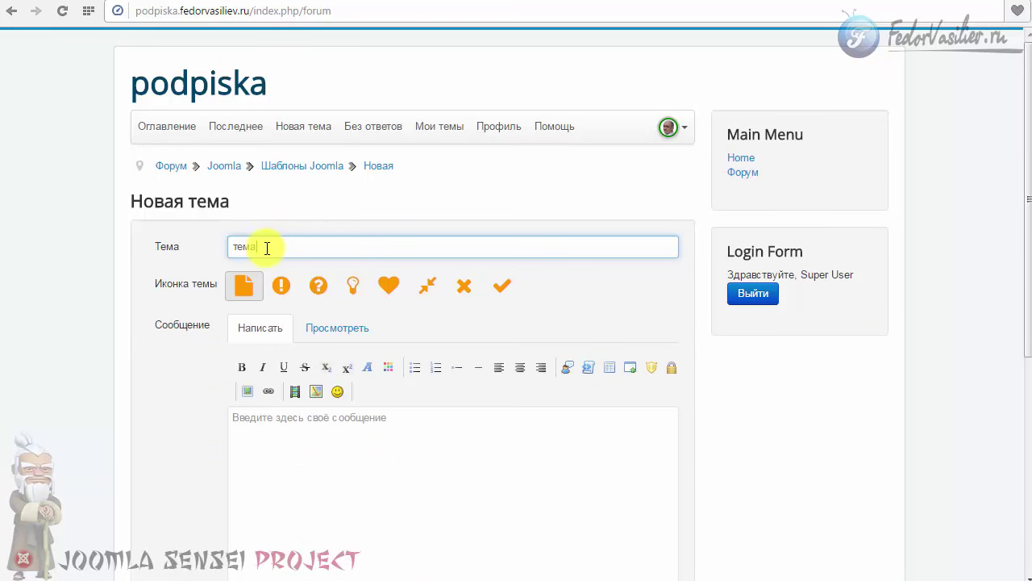
pyautogui.click(281, 286)
# Write "привет мир!" as the message, preview it and return to editing.
pyautogui.scroll(-3, 275, 283)
pyautogui.click(270, 218)
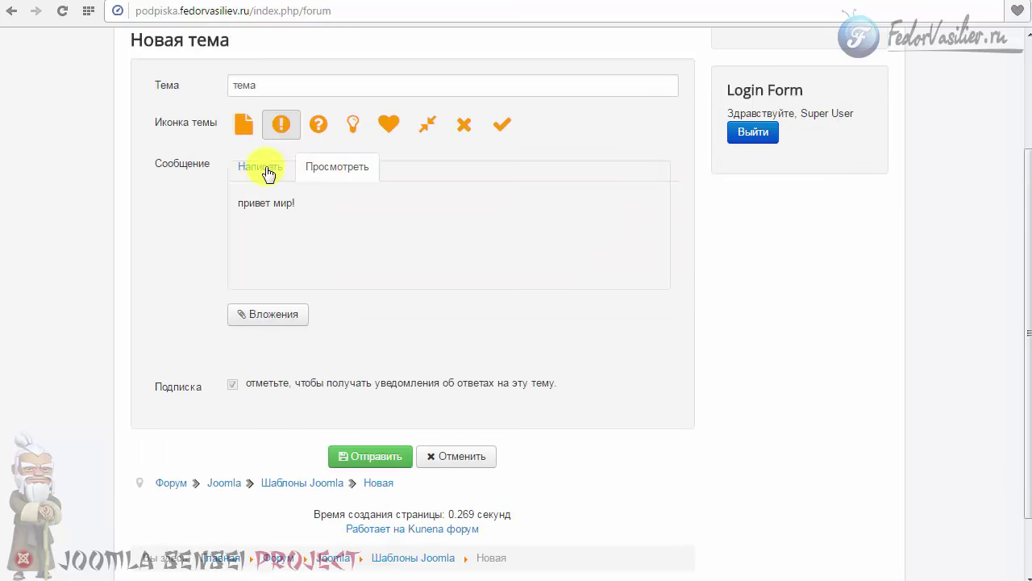
pyautogui.click(263, 168)
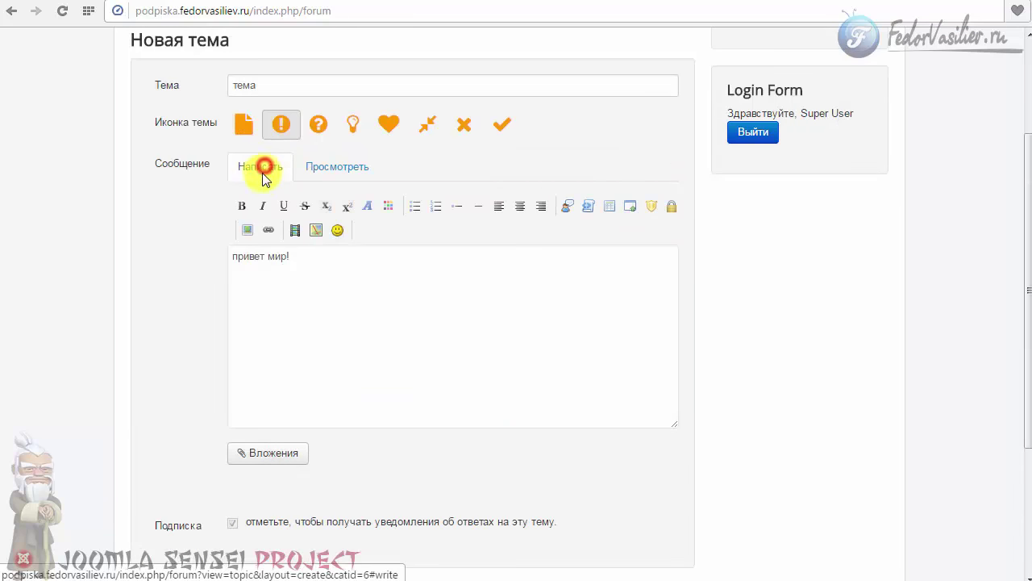
pyautogui.click(342, 174)
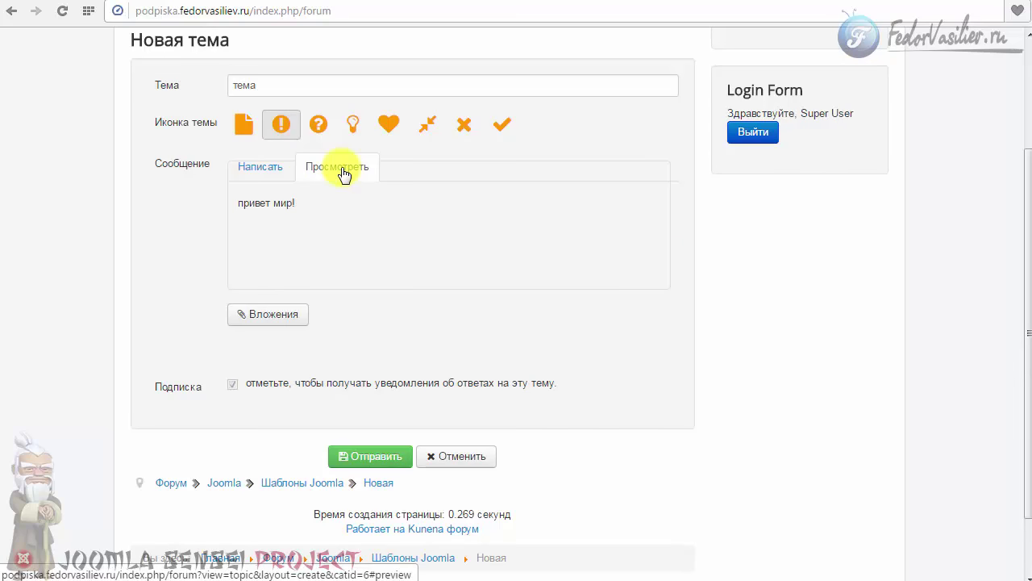
pyautogui.moveTo(315, 206); pyautogui.dragTo(239, 202)
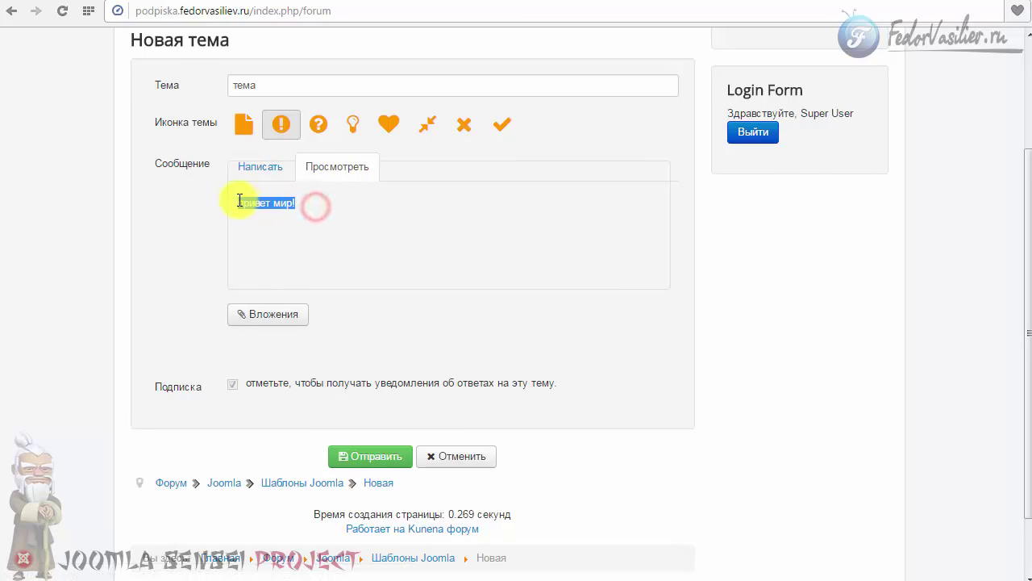
pyautogui.click(267, 169)
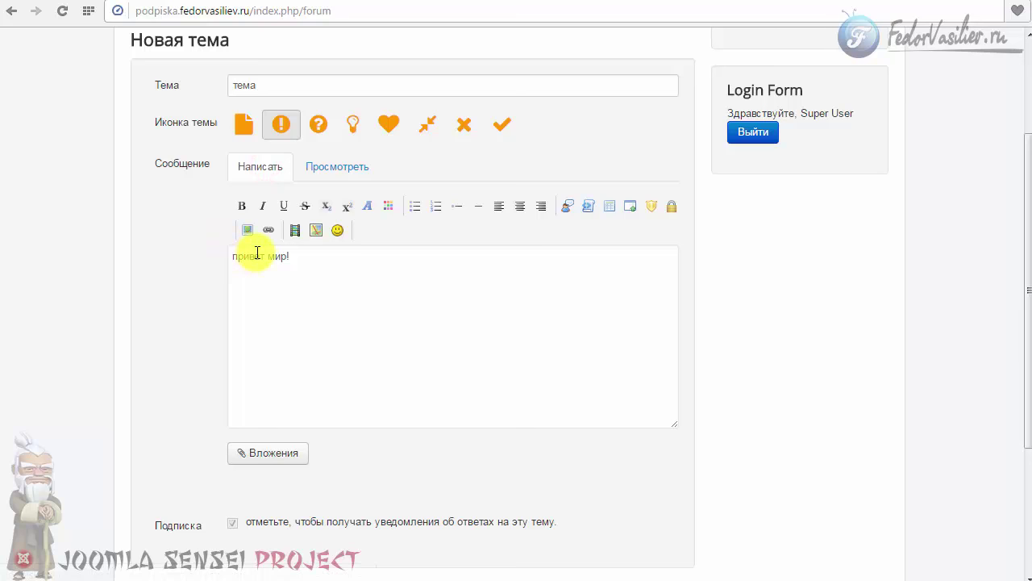
# Make the word "мир" in the message bold.
pyautogui.scroll(-3, 269, 290)
pyautogui.scroll(4, 196, 291)
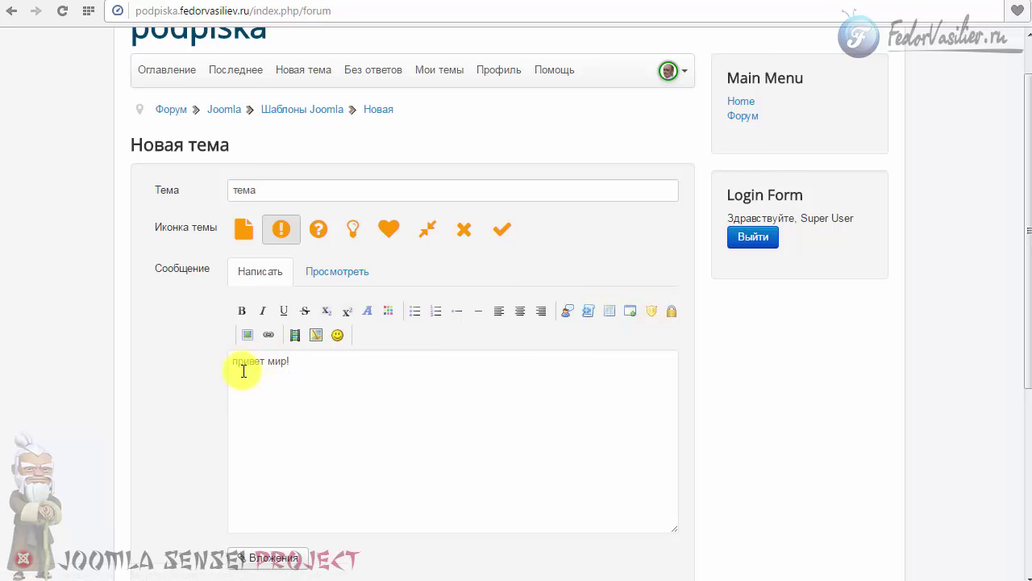
pyautogui.moveTo(267, 363); pyautogui.dragTo(288, 365)
pyautogui.click(265, 389)
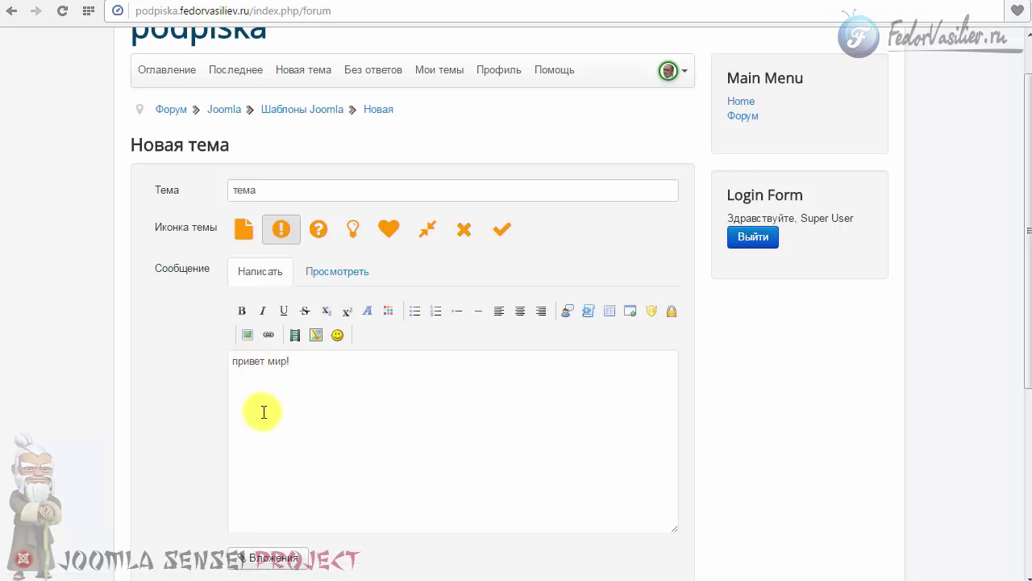
pyautogui.moveTo(290, 361); pyautogui.dragTo(223, 412)
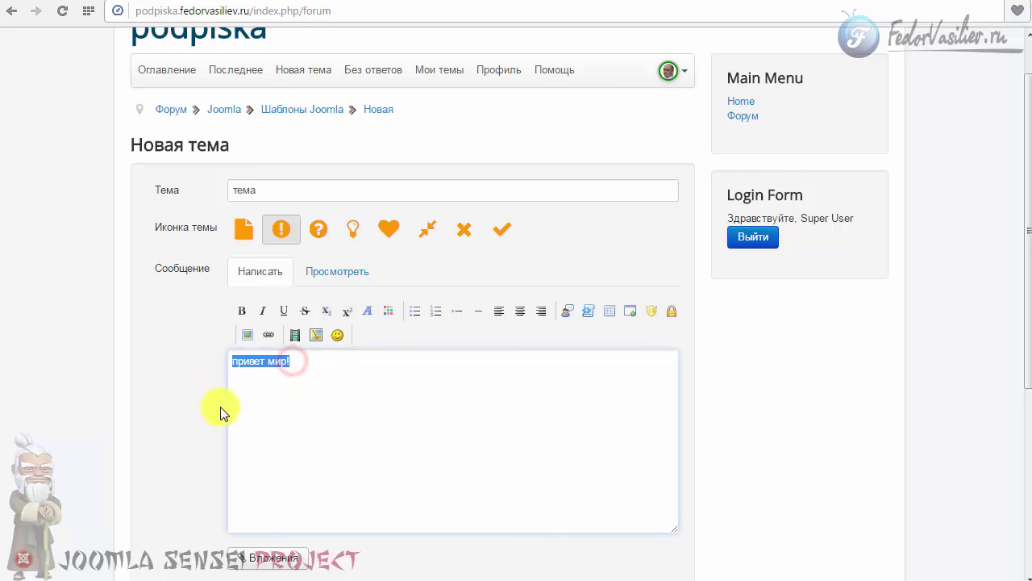
pyautogui.click(247, 364)
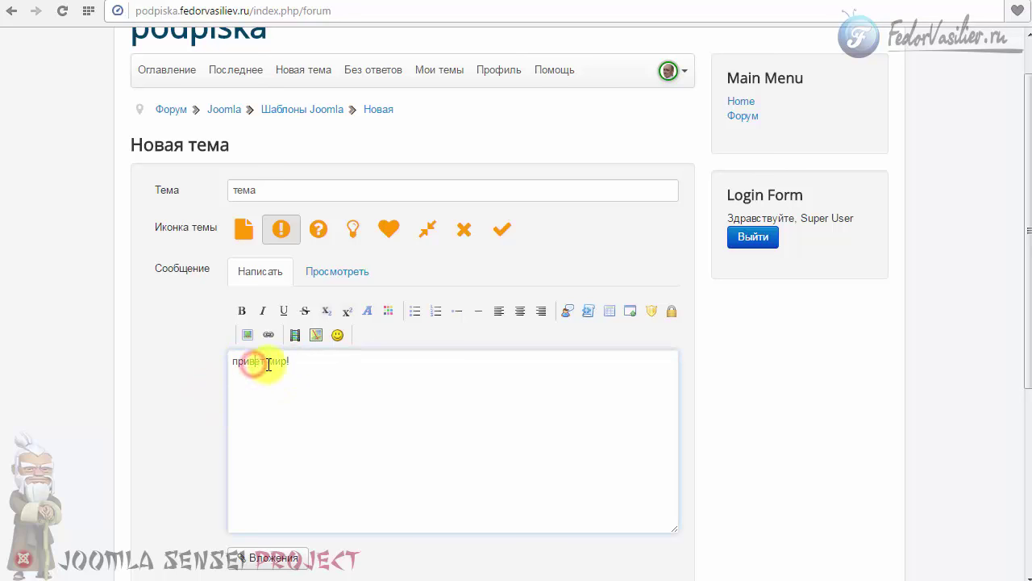
pyautogui.moveTo(269, 362); pyautogui.dragTo(286, 363)
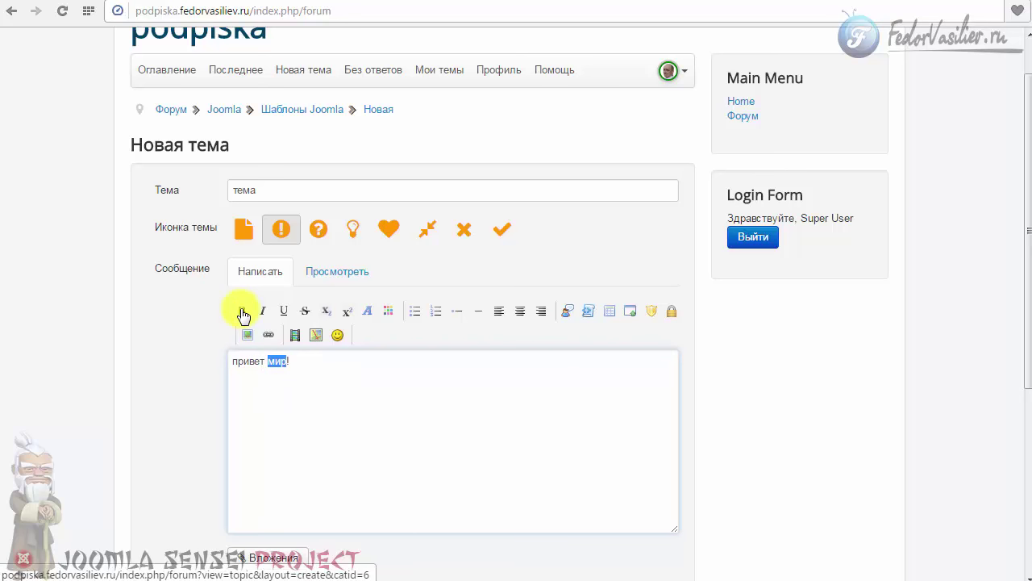
pyautogui.click(315, 365)
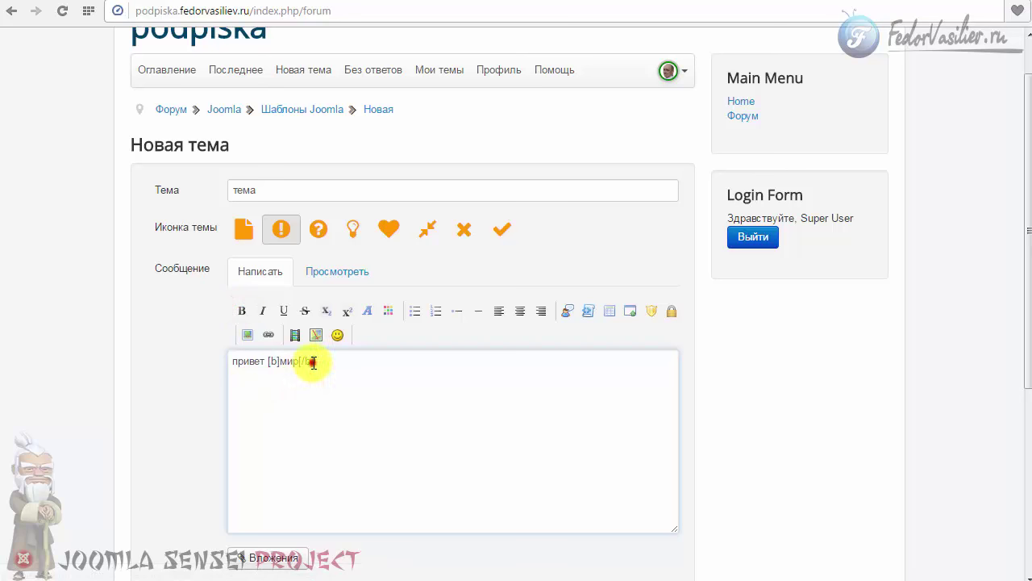
# Examine the opening and closing bold tags around "мир" and preview the formatted message.
pyautogui.moveTo(313, 363)
pyautogui.mouseDown()
pyautogui.moveTo(266, 363)
pyautogui.moveTo(315, 361)
pyautogui.moveTo(299, 363)
pyautogui.mouseUp()
pyautogui.click(281, 363)
pyautogui.scroll(-2, 304, 403)
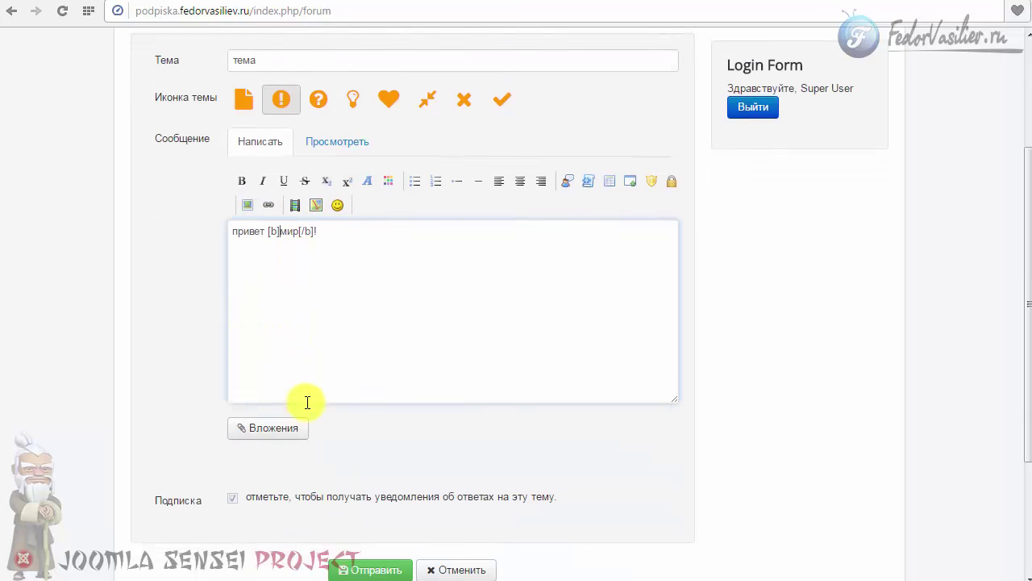
pyautogui.scroll(1, 308, 396)
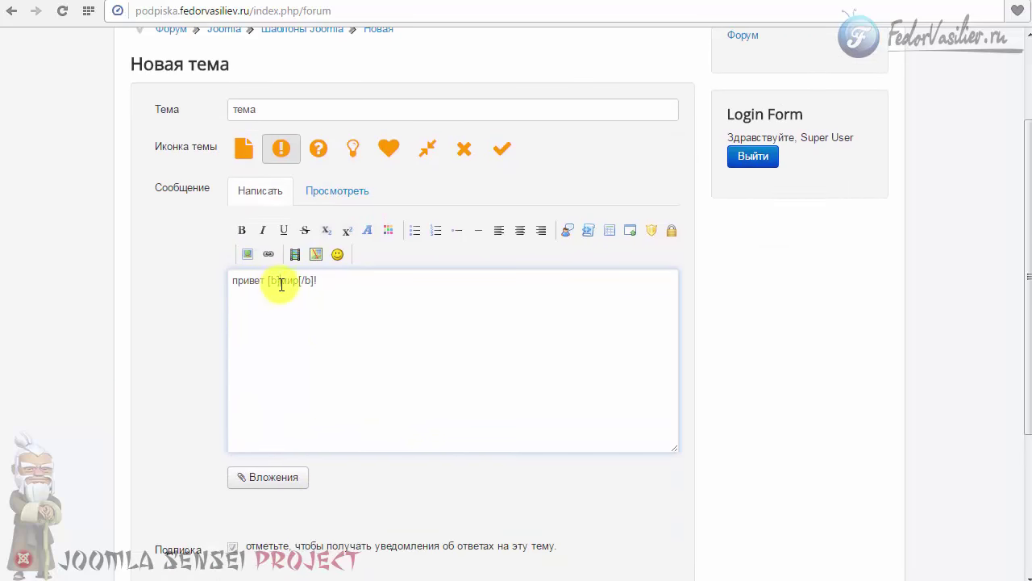
pyautogui.moveTo(279, 280); pyautogui.dragTo(315, 281)
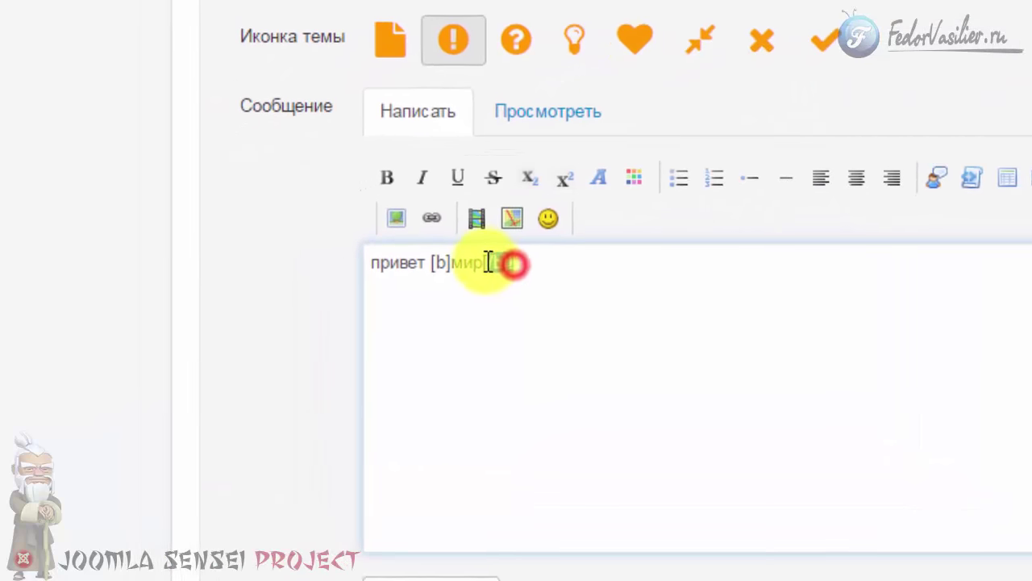
pyautogui.click(445, 263)
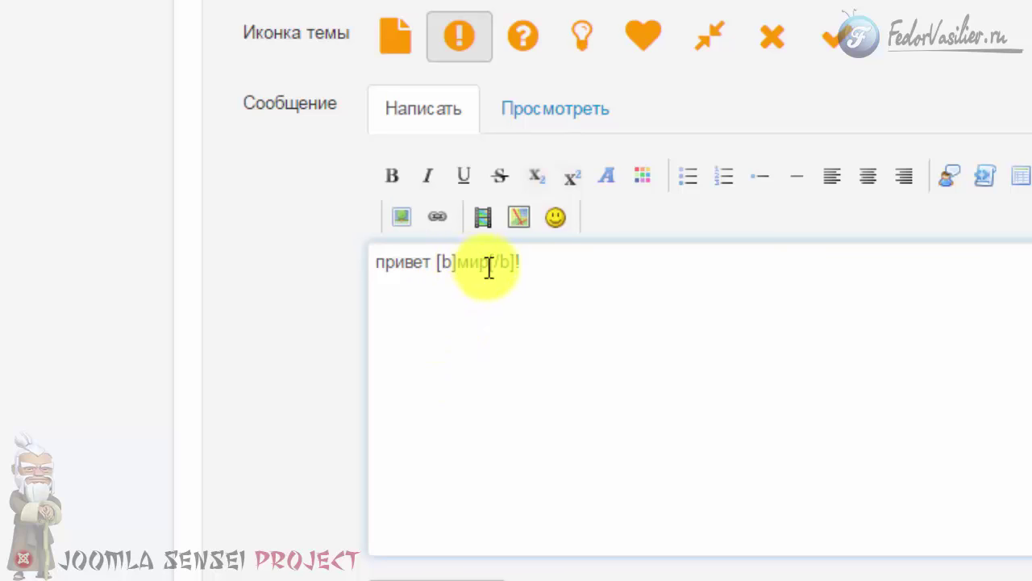
pyautogui.click(524, 116)
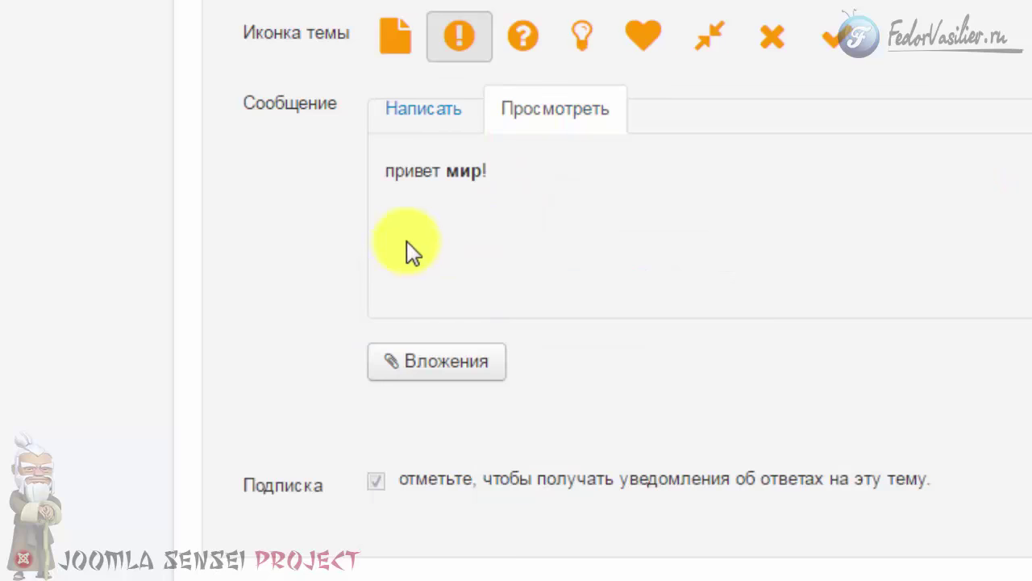
# Examine the previewed message, comparing the plain word "привет" with the bold "мир", and return to editing.
pyautogui.moveTo(386, 171); pyautogui.dragTo(450, 168)
pyautogui.click(425, 214)
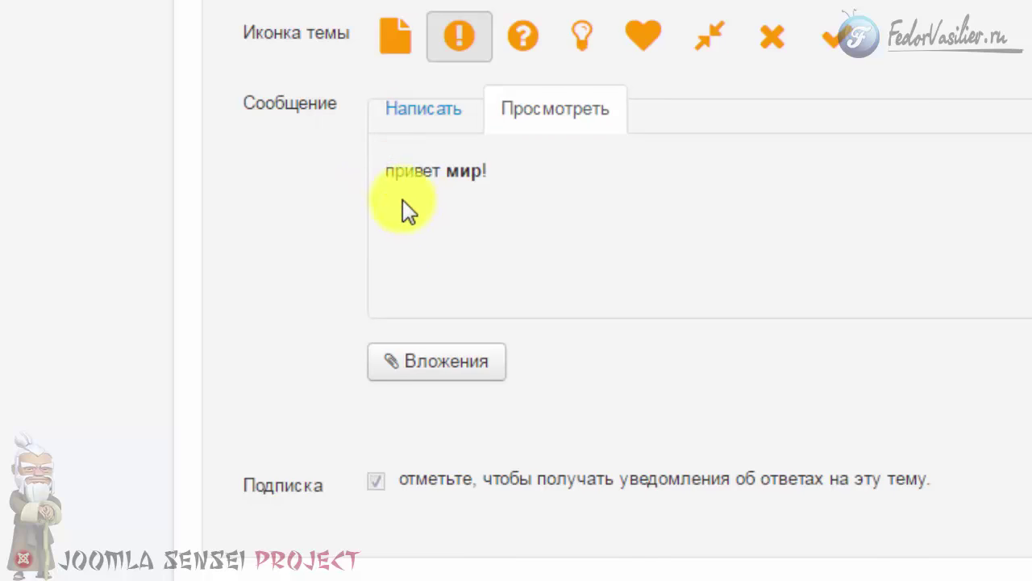
pyautogui.click(449, 175)
pyautogui.click(495, 233)
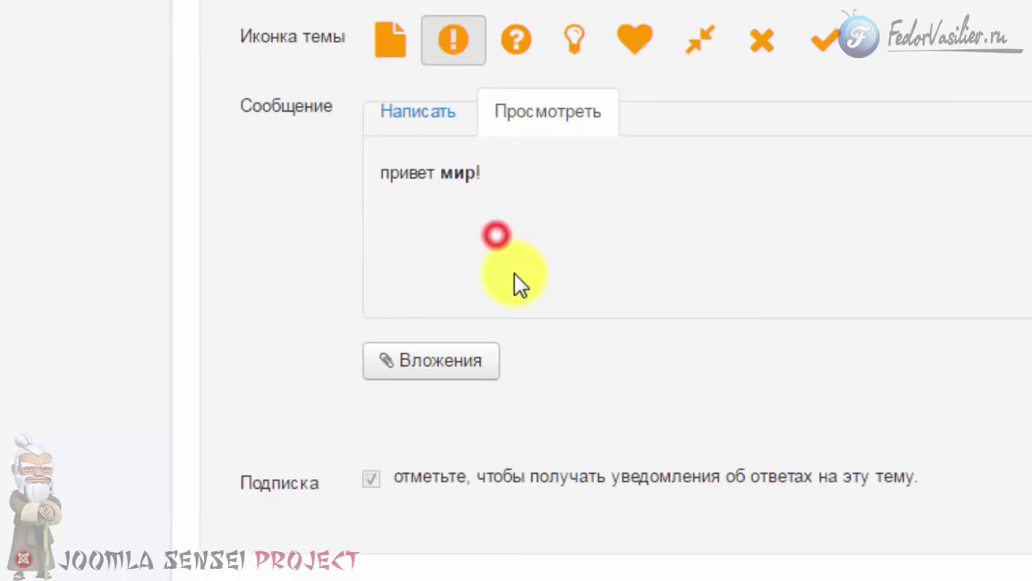
pyautogui.click(423, 109)
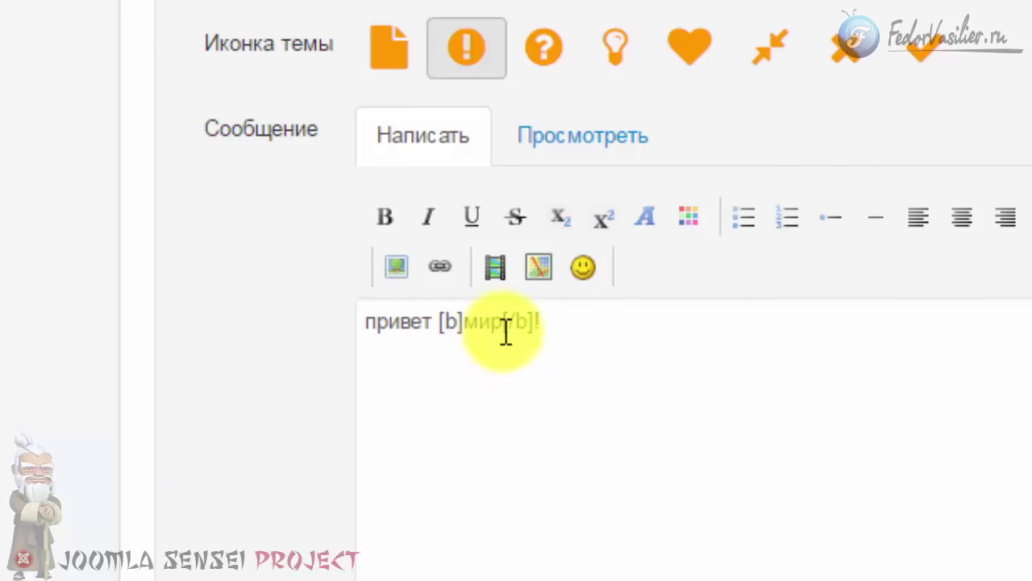
# Make the bold word "мир" italic as well, check its tags in the preview and return to editing.
pyautogui.moveTo(506, 321); pyautogui.dragTo(464, 321)
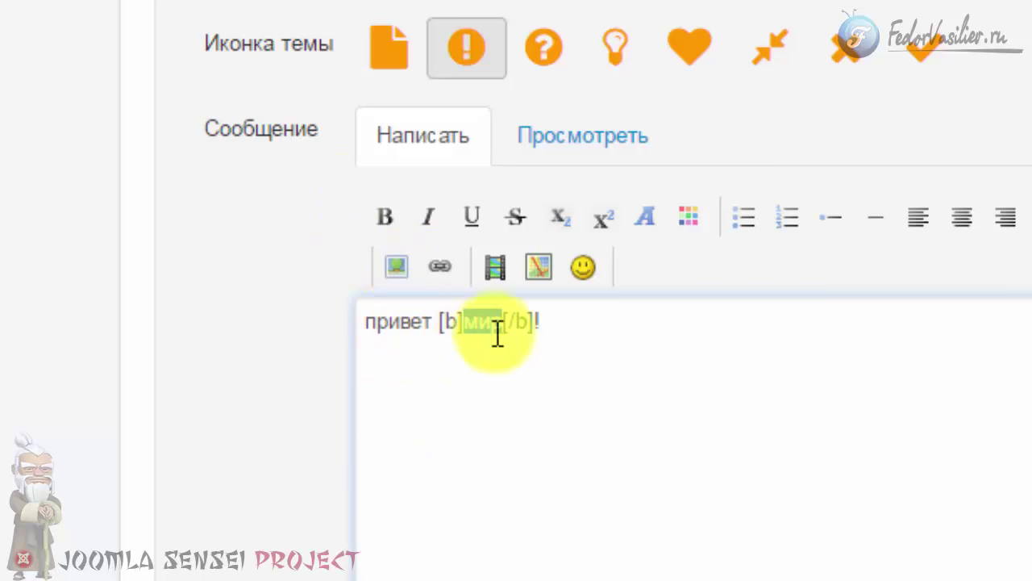
pyautogui.click(428, 217)
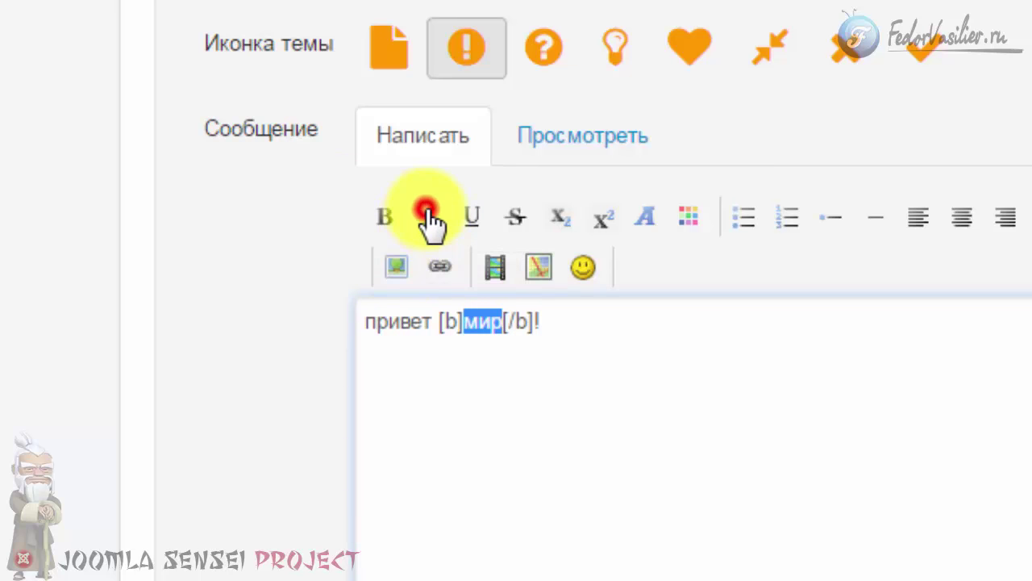
pyautogui.click(470, 321)
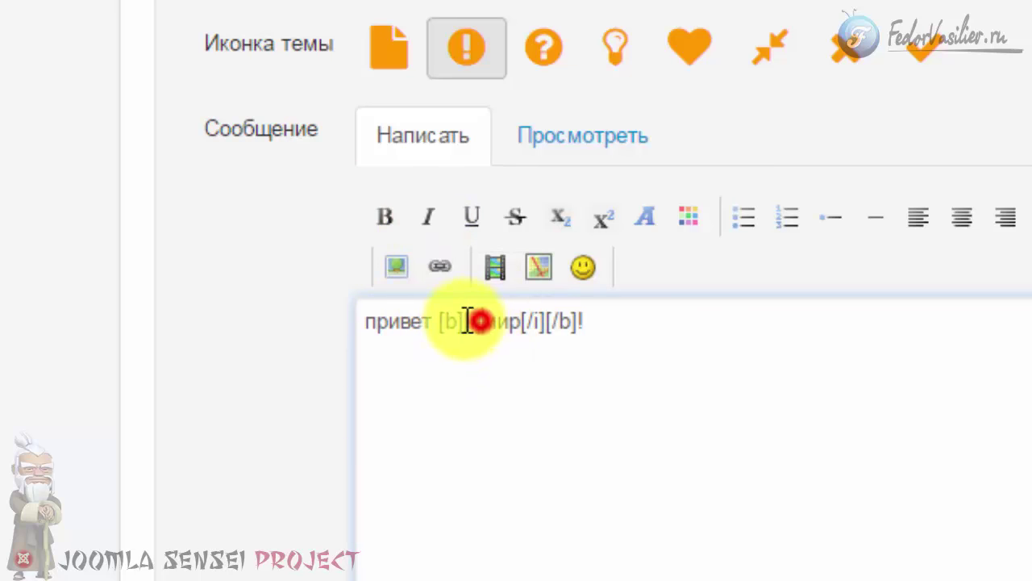
pyautogui.click(546, 321)
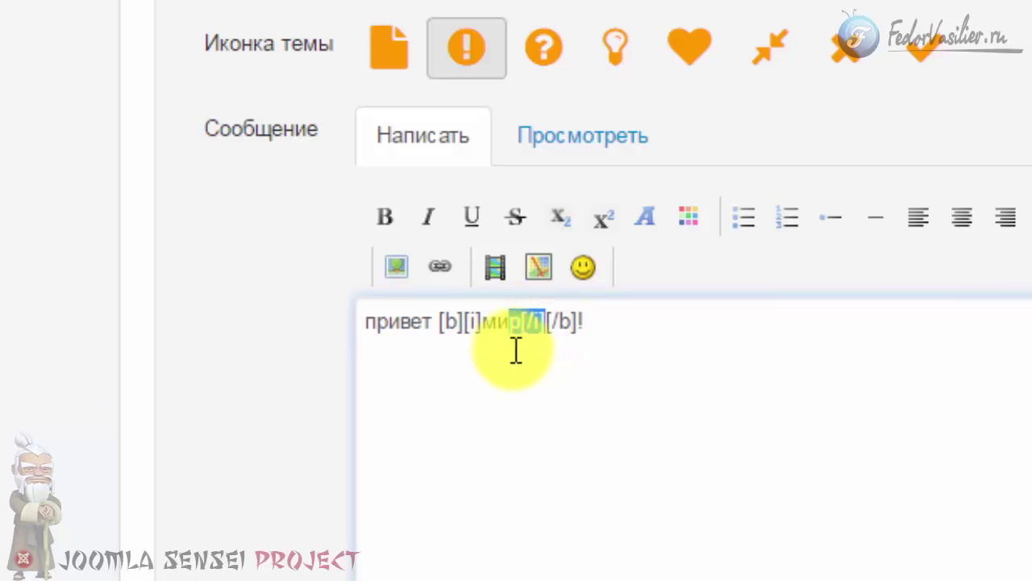
pyautogui.click(532, 322)
pyautogui.click(562, 139)
pyautogui.click(567, 149)
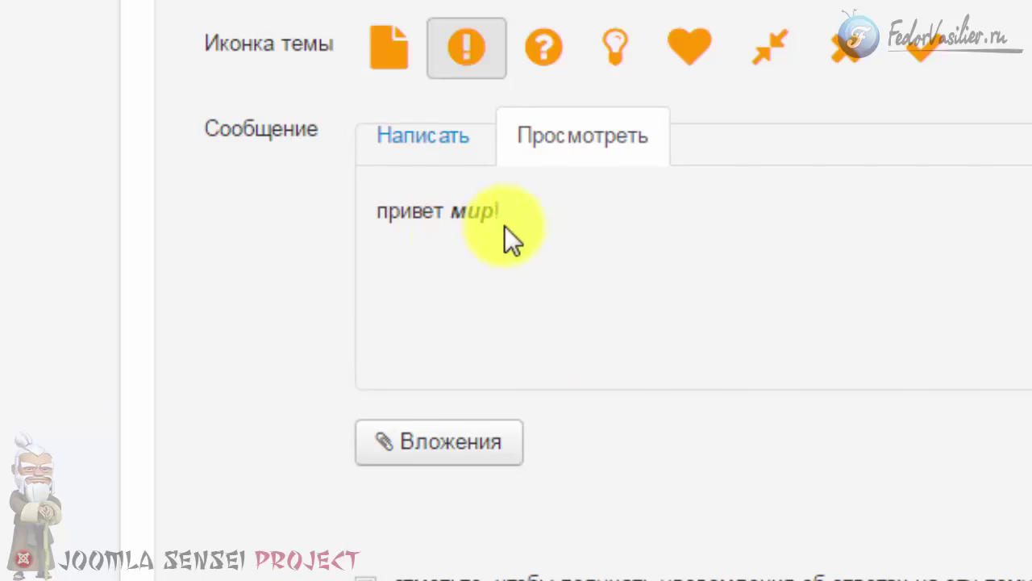
pyautogui.click(424, 153)
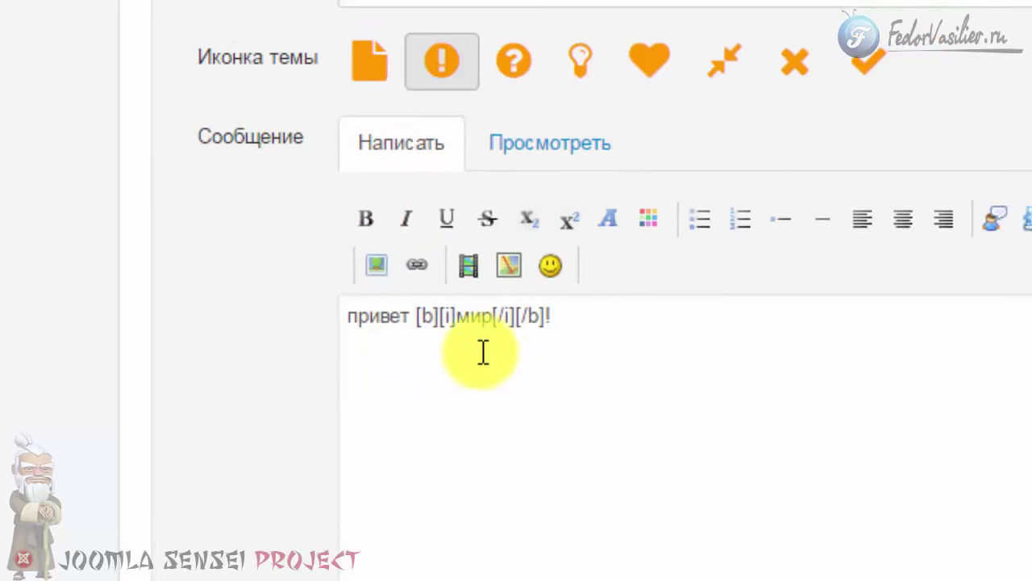
# Underline the word "мир", preview the message and return to editing.
pyautogui.doubleClick(480, 315)
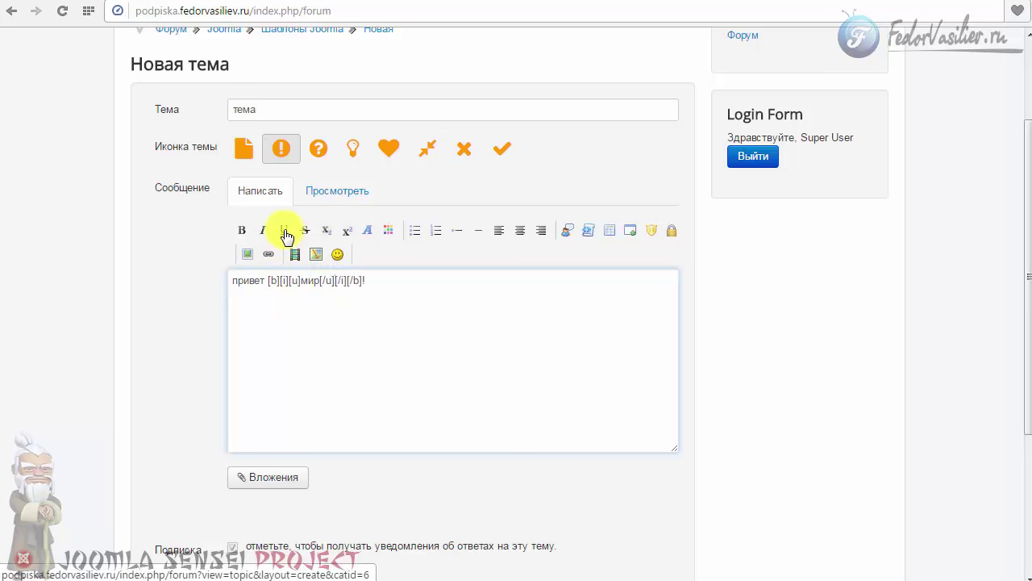
pyautogui.click(322, 189)
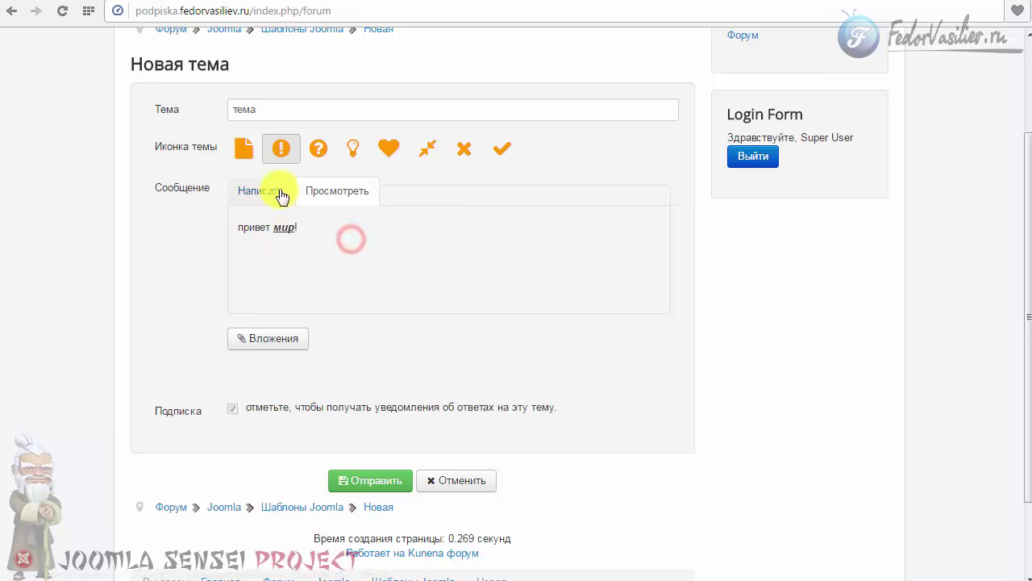
pyautogui.click(277, 192)
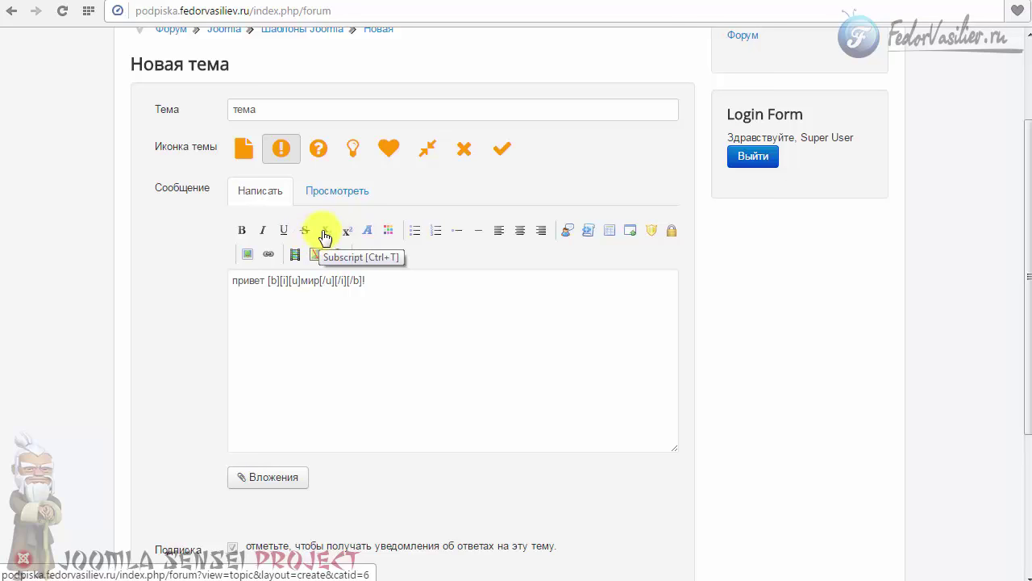
# Add "aaaaa" as a separate line below the greeting, format it as subscript, preview it and return to editing.
pyautogui.click(377, 281)
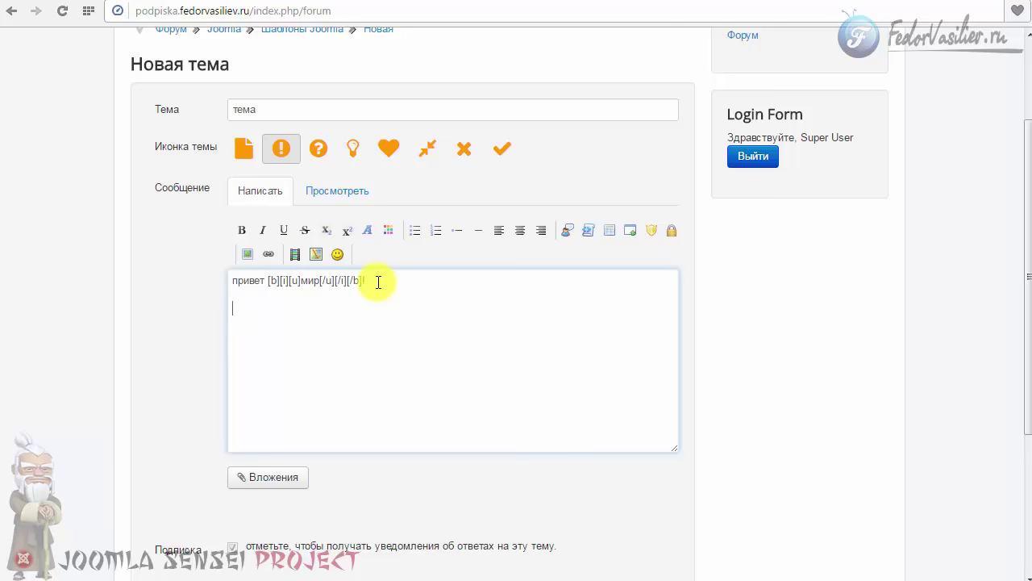
pyautogui.write('aaaaa')
pyautogui.moveTo(283, 311); pyautogui.dragTo(224, 307)
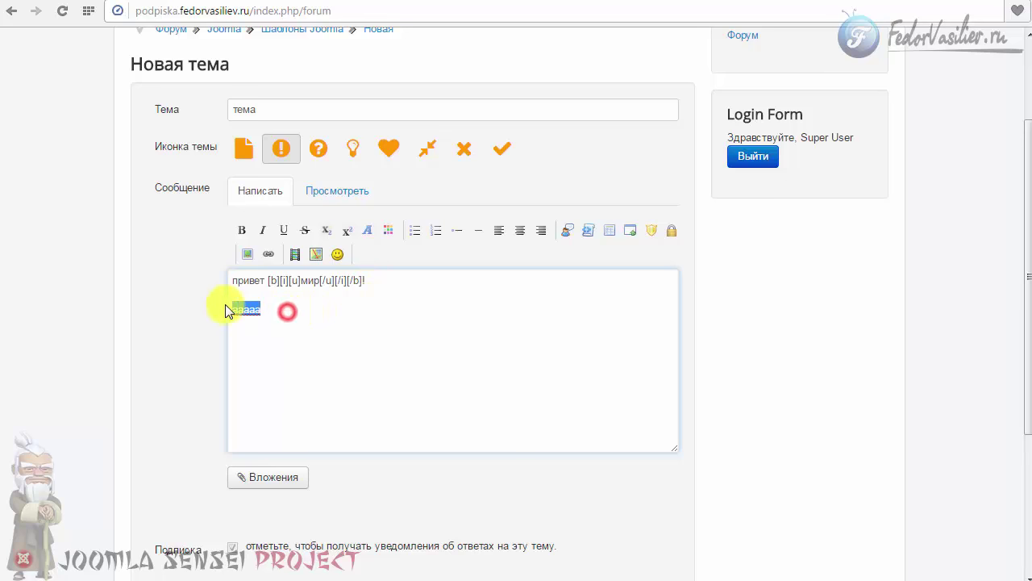
pyautogui.click(325, 231)
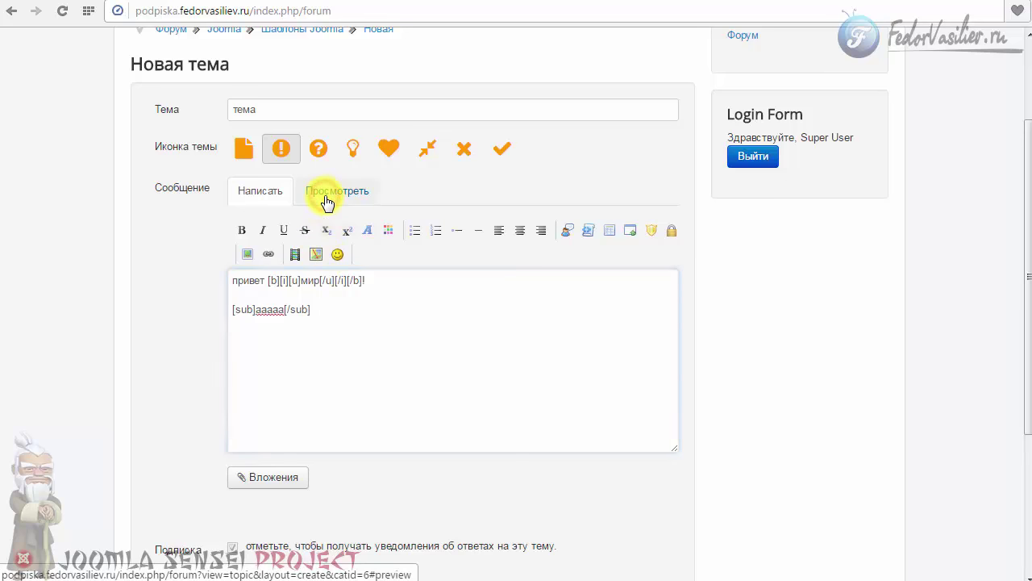
pyautogui.click(327, 201)
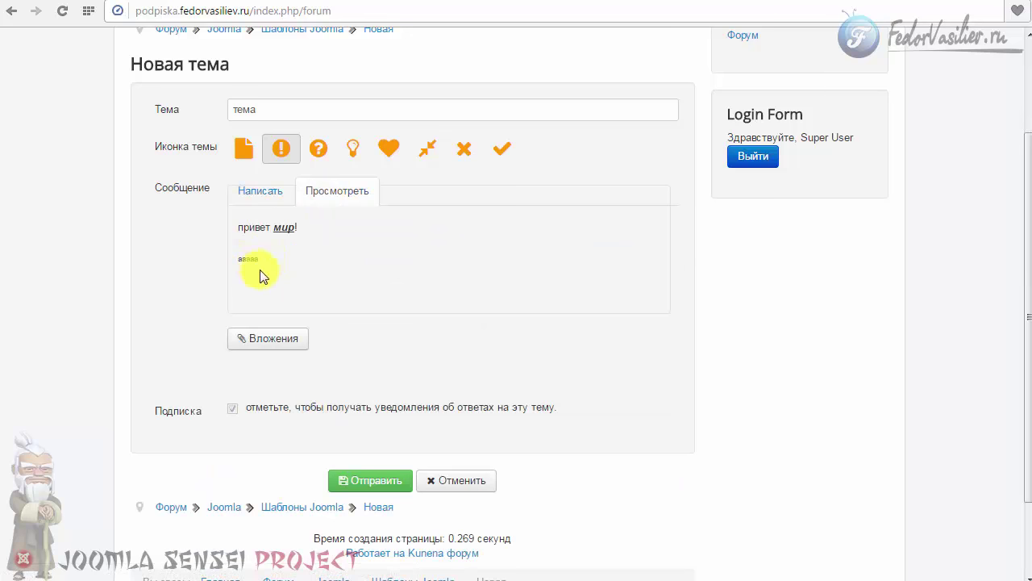
pyautogui.click(258, 198)
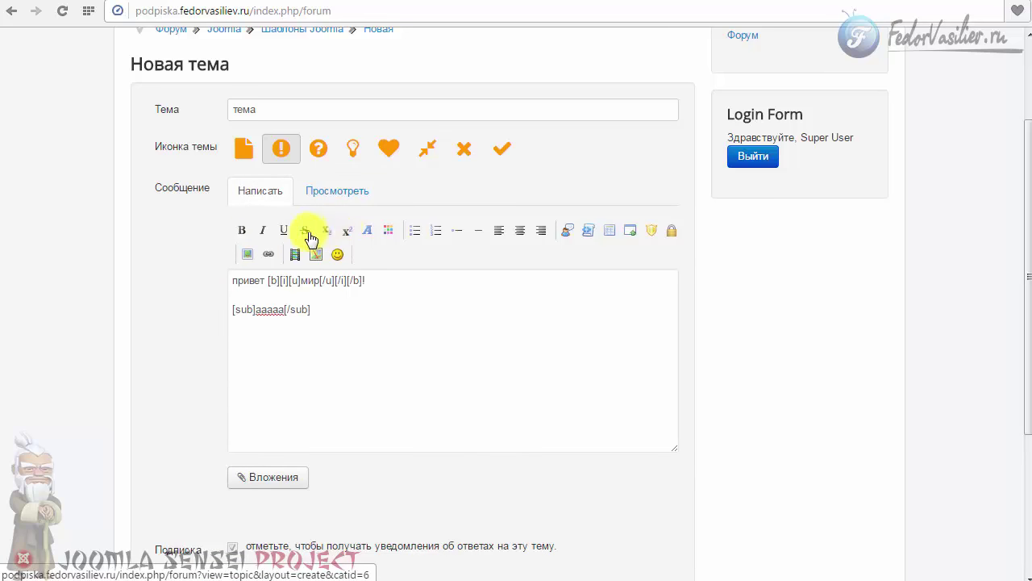
pyautogui.moveTo(372, 235)
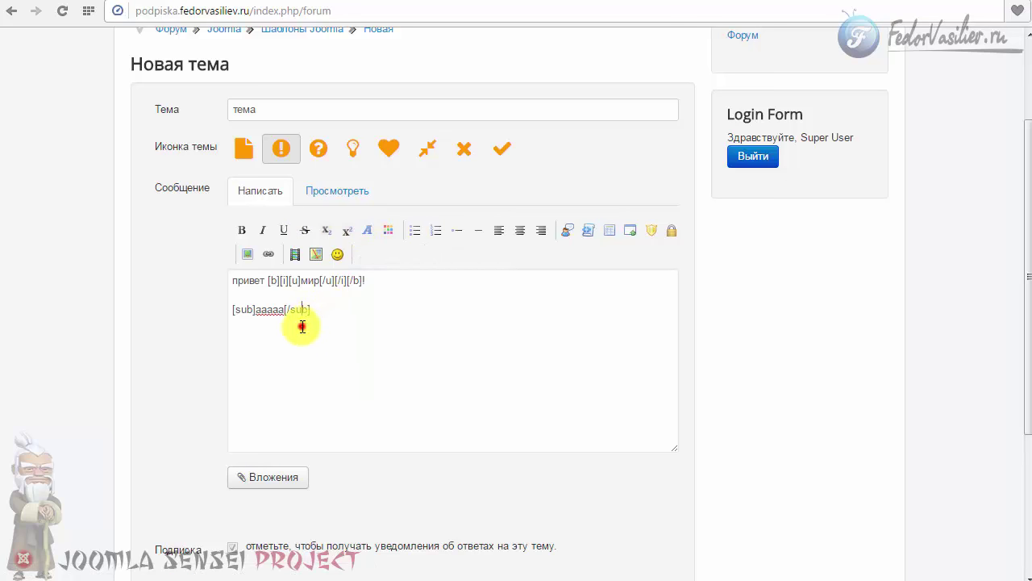
pyautogui.moveTo(284, 311); pyautogui.dragTo(254, 312)
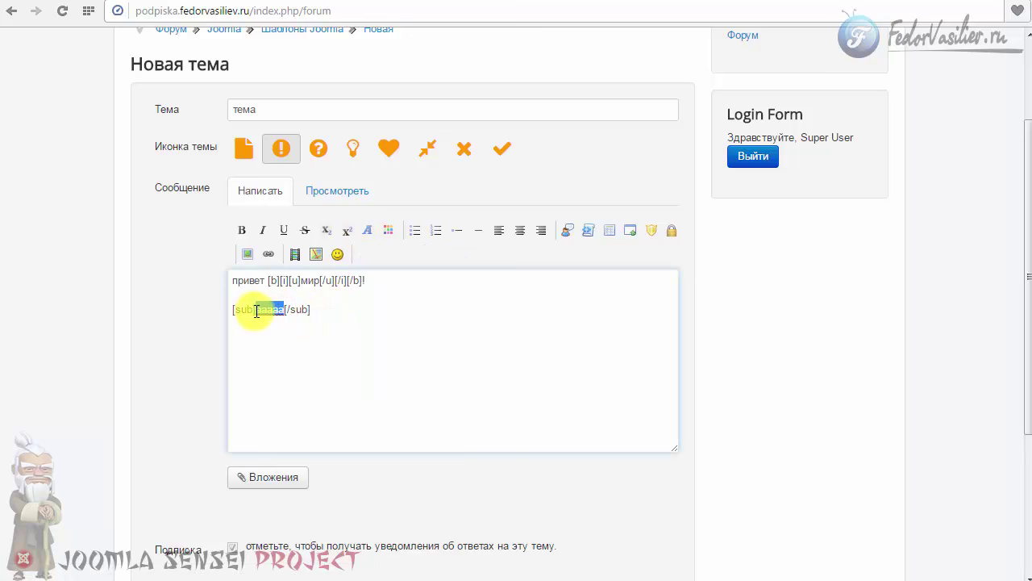
pyautogui.click(373, 235)
pyautogui.click(366, 232)
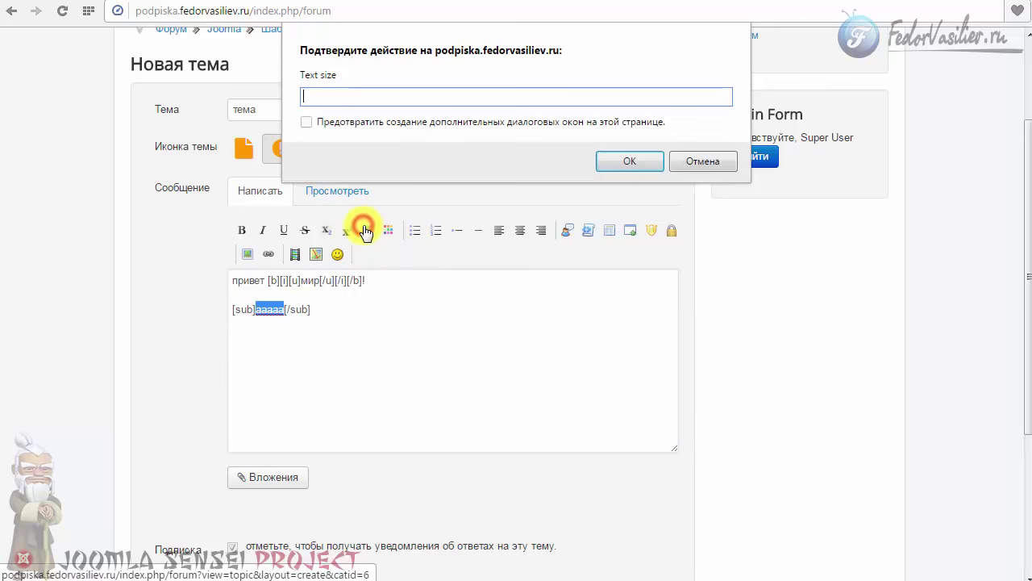
pyautogui.click(315, 94)
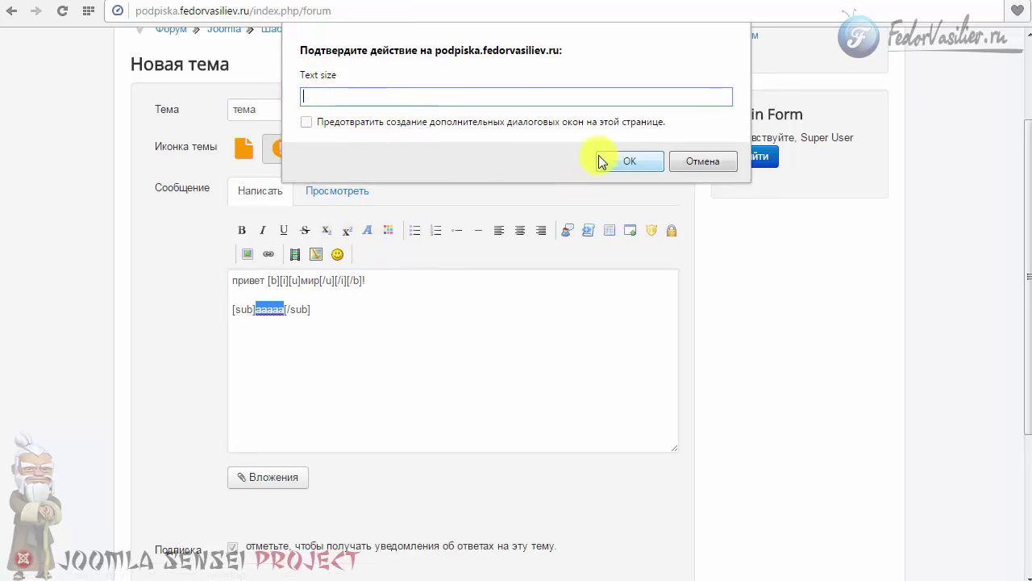
pyautogui.click(684, 165)
# Set the text size of "aaaaa" inside the subscript tags to 6.
pyautogui.click(269, 312)
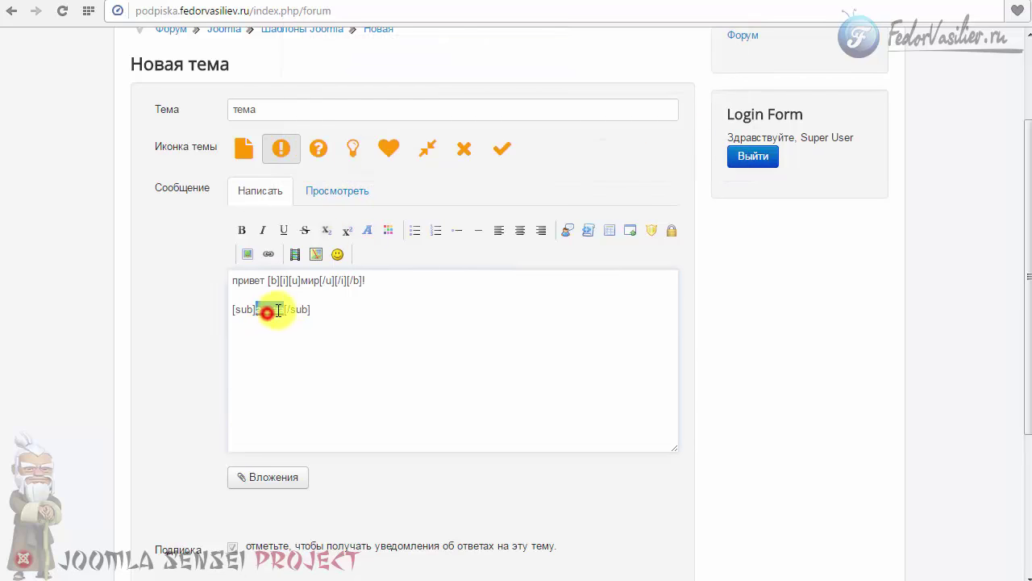
pyautogui.click(365, 233)
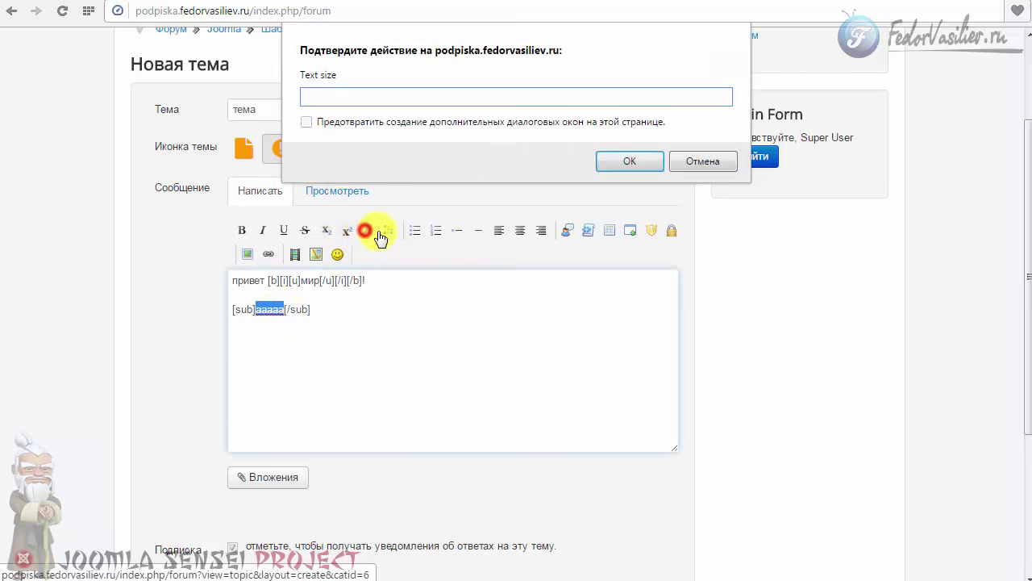
pyautogui.click(682, 162)
pyautogui.click(368, 232)
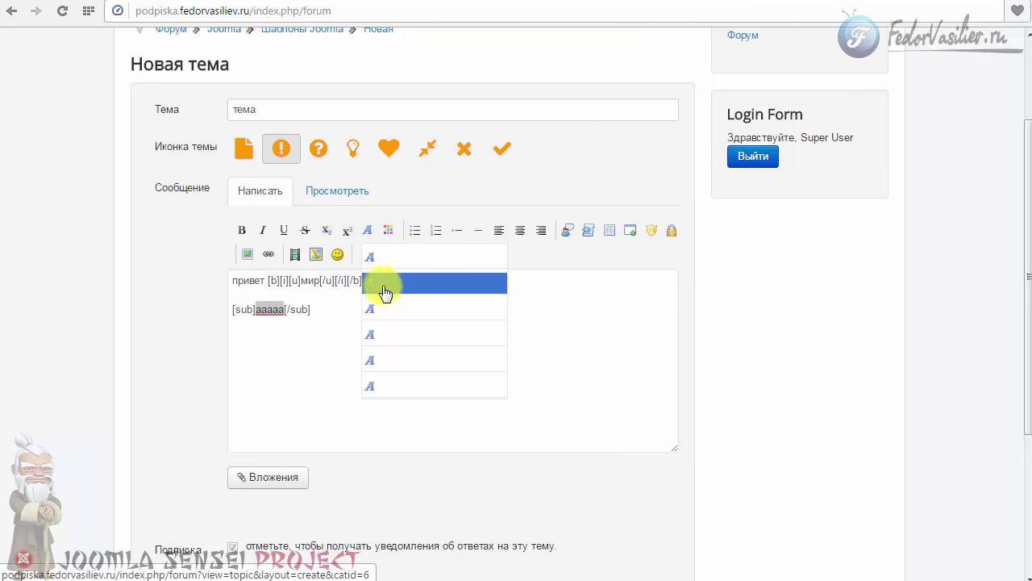
pyautogui.click(376, 385)
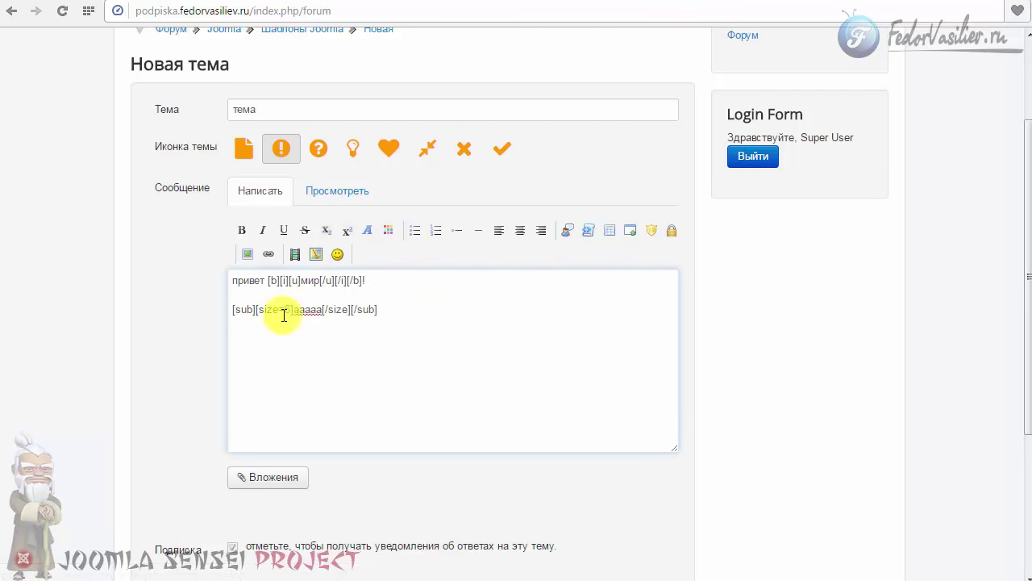
# Examine the size tag before "aaaaa", compare the text sizes of both lines in the preview and return to editing.
pyautogui.click(258, 311)
pyautogui.click(272, 313)
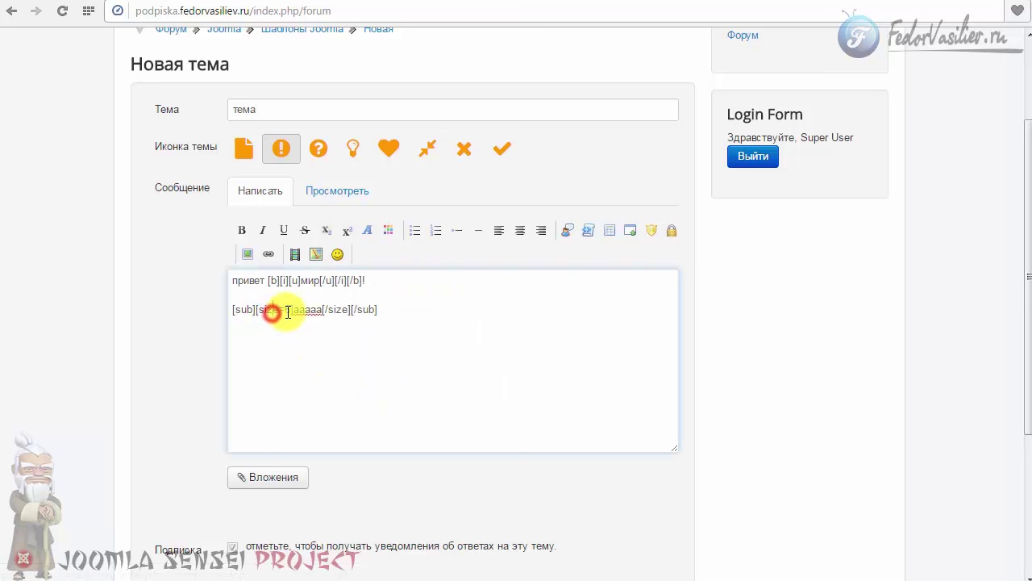
pyautogui.doubleClick(288, 309)
pyautogui.click(369, 231)
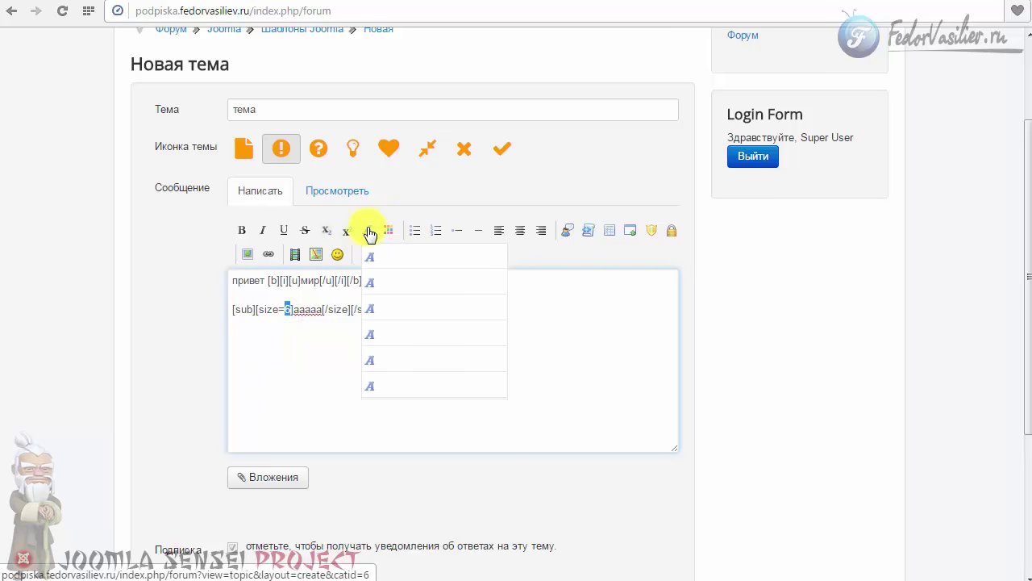
pyautogui.click(333, 197)
pyautogui.moveTo(238, 253); pyautogui.dragTo(271, 258)
pyautogui.click(266, 256)
pyautogui.moveTo(312, 226); pyautogui.dragTo(237, 227)
pyautogui.click(301, 258)
pyautogui.click(251, 193)
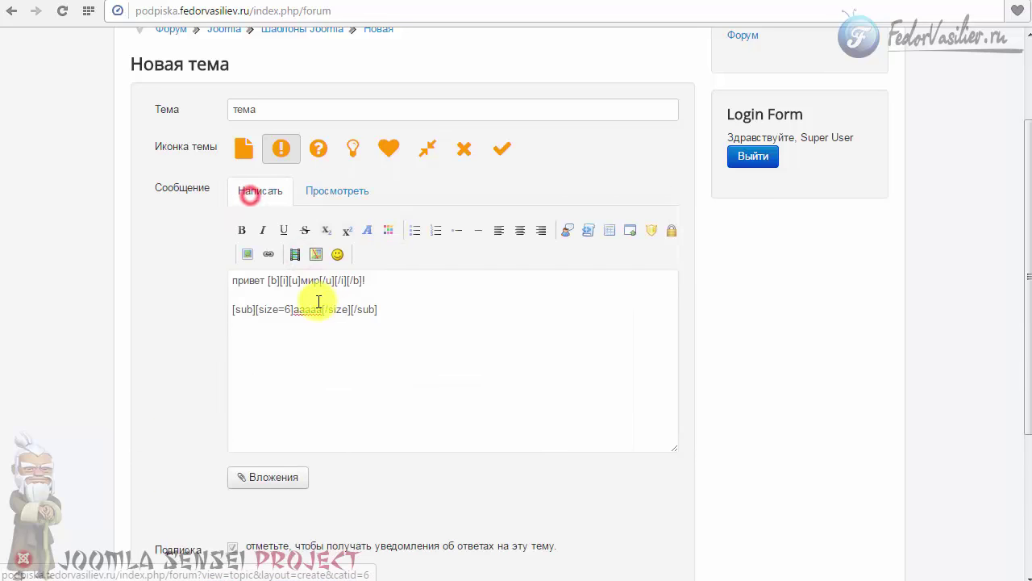
# Color the text "aaaaa" purple and preview the message.
pyautogui.moveTo(322, 310); pyautogui.dragTo(293, 311)
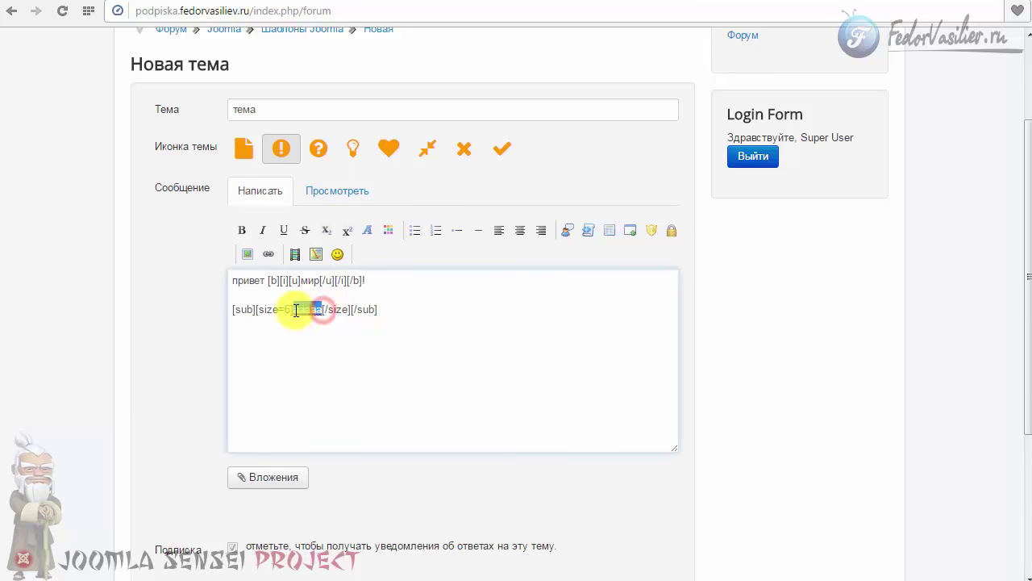
pyautogui.click(389, 231)
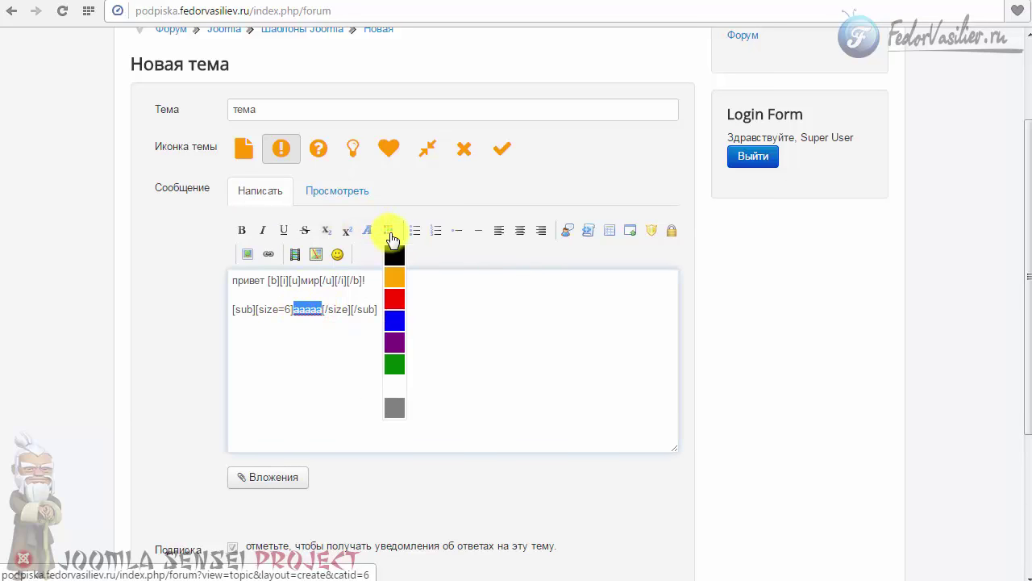
pyautogui.click(395, 345)
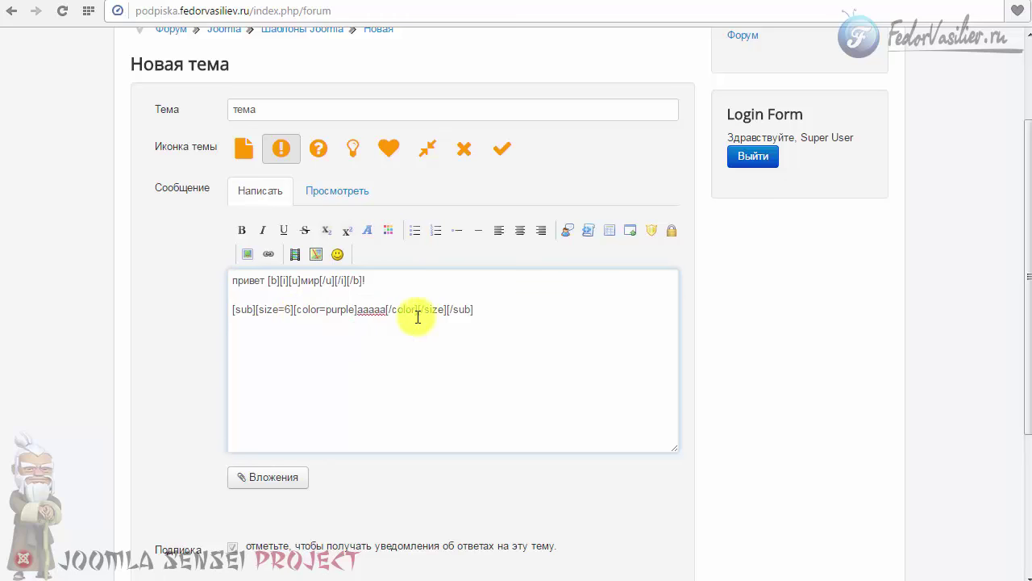
pyautogui.click(335, 193)
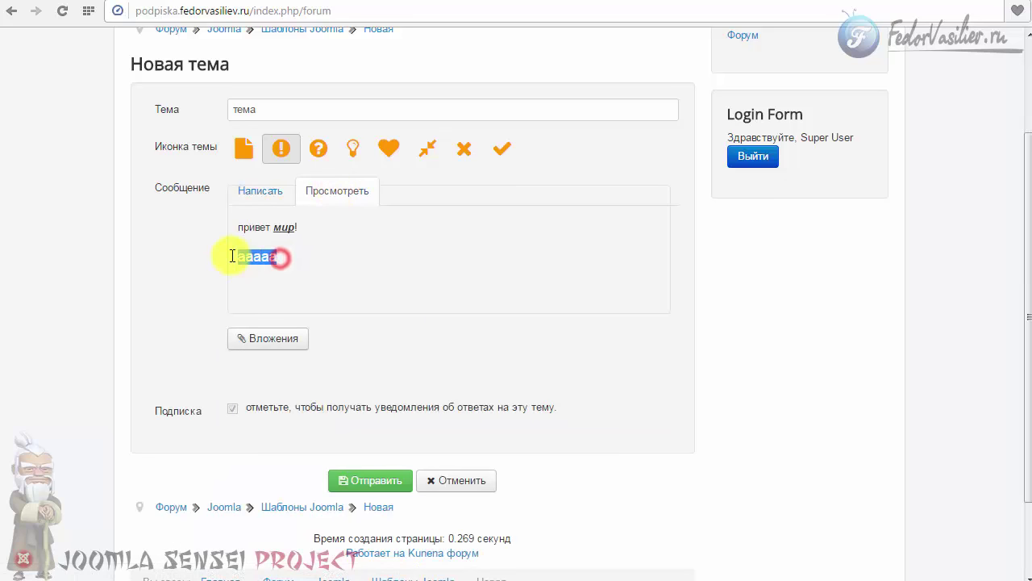
pyautogui.click(290, 258)
# Add three "привет мир" lines below "aaaaa", format them as a bulleted list and preview the message.
pyautogui.click(254, 193)
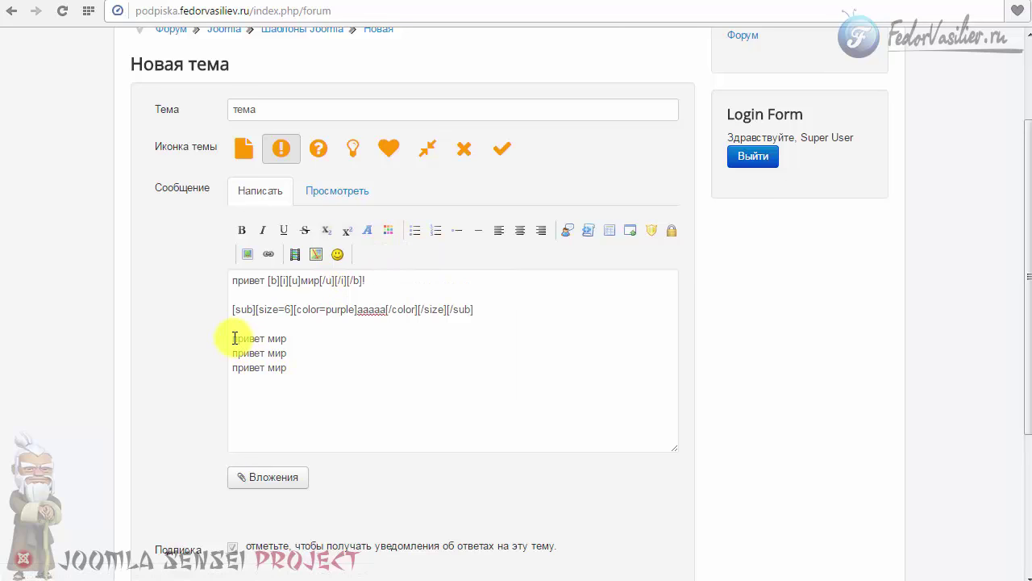
pyautogui.moveTo(234, 338); pyautogui.dragTo(281, 359)
pyautogui.click(268, 368)
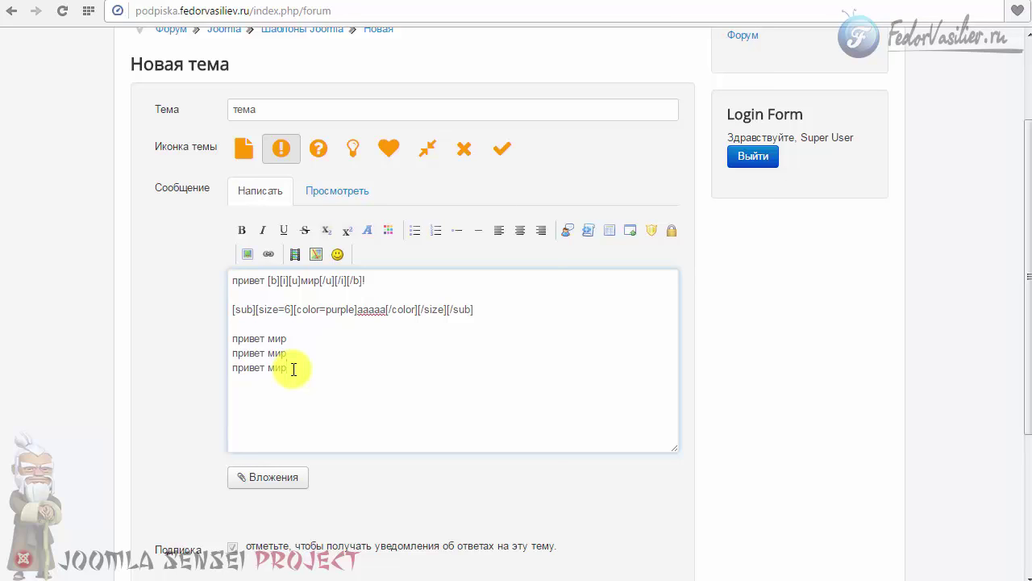
pyautogui.moveTo(291, 368); pyautogui.dragTo(232, 336)
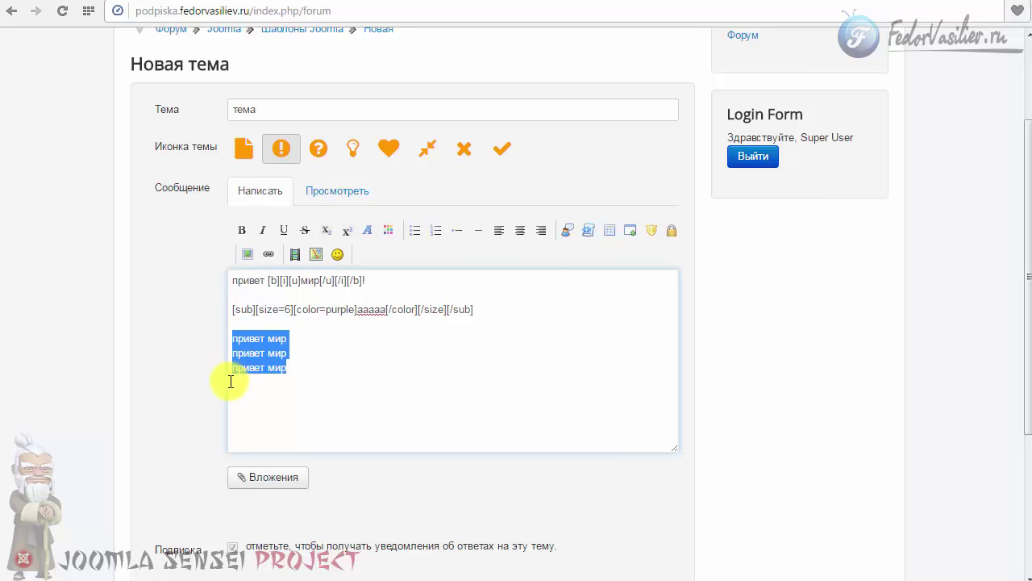
pyautogui.click(415, 232)
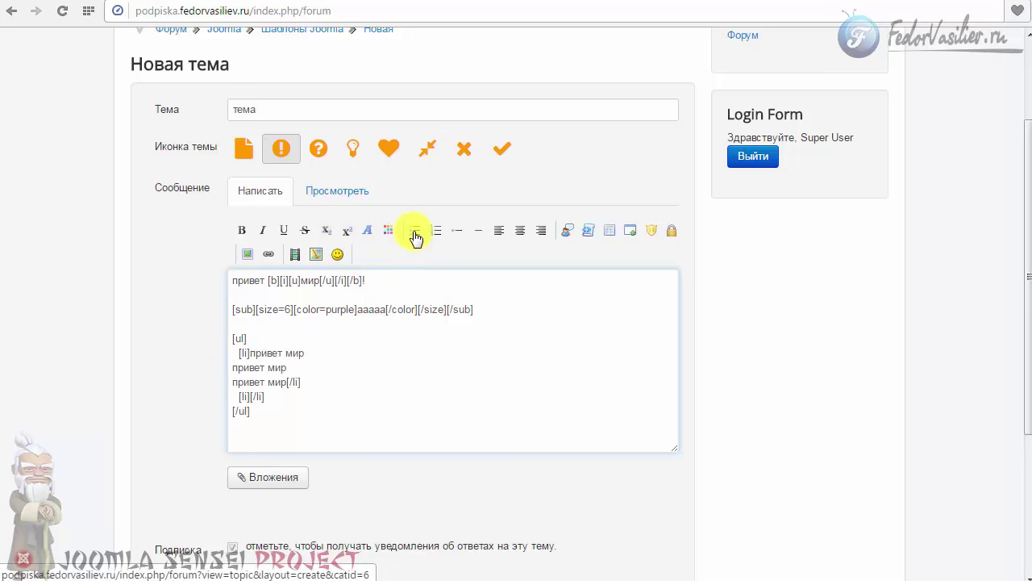
pyautogui.click(330, 199)
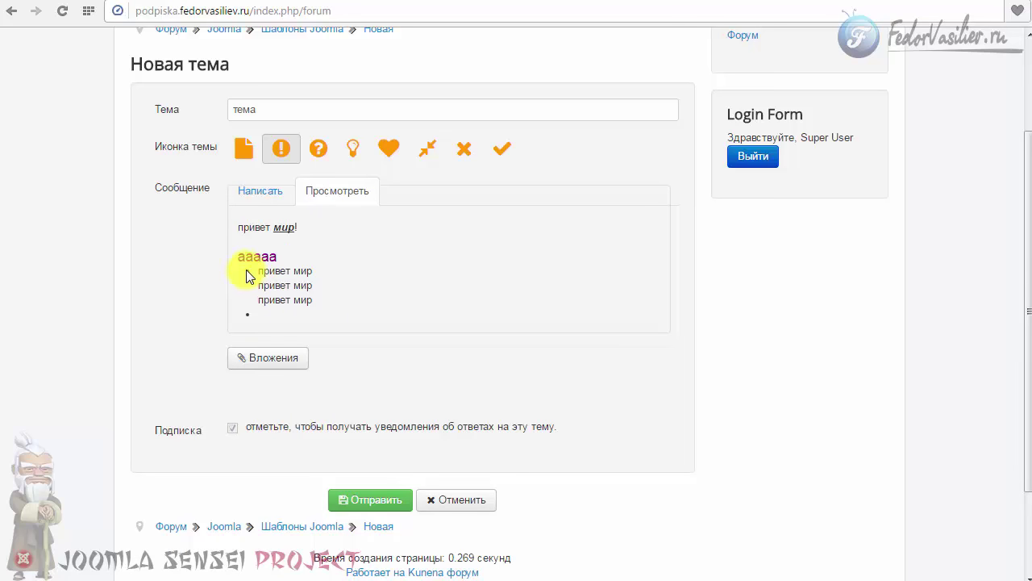
# Return to editing and examine where the opening and closing [li] tags sit around the three "привет мир" lines.
pyautogui.click(254, 197)
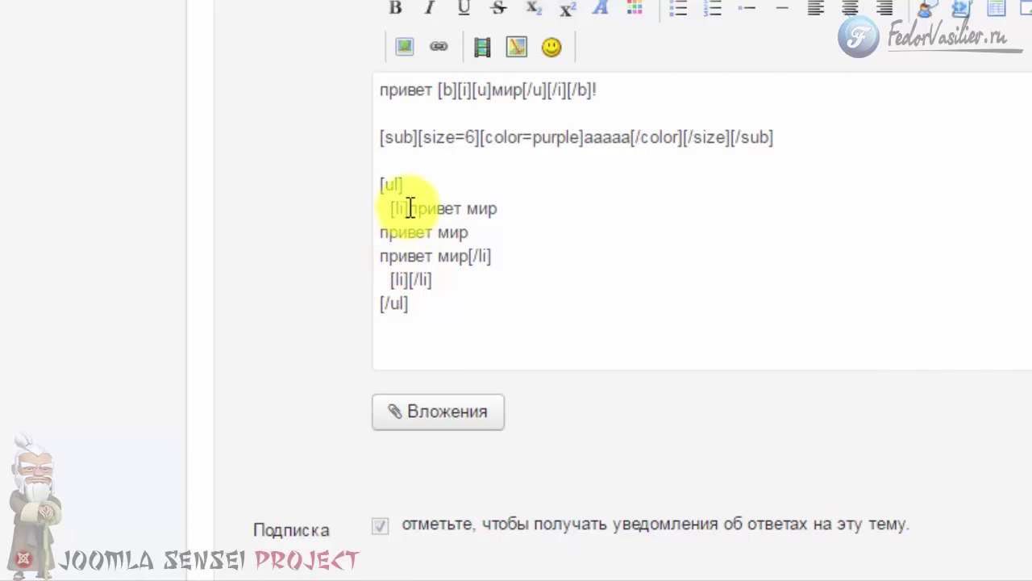
pyautogui.click(409, 209)
pyautogui.click(475, 256)
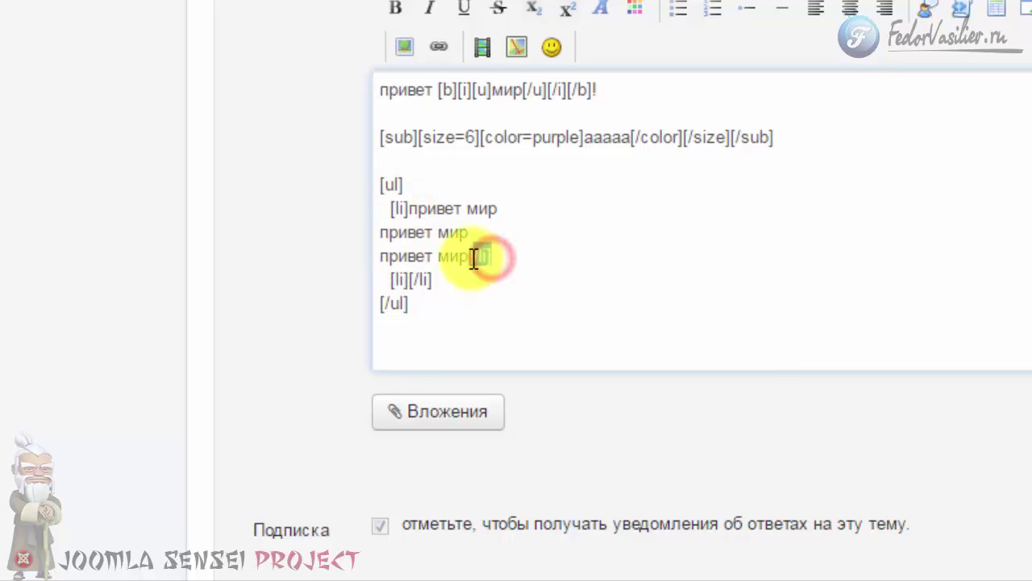
pyautogui.click(463, 280)
pyautogui.moveTo(411, 210); pyautogui.dragTo(392, 208)
pyautogui.click(392, 256)
pyautogui.moveTo(501, 208); pyautogui.dragTo(408, 208)
pyautogui.click(413, 246)
# Copy the closing [/li] tag from the third "привет мир" line to the end of the first one.
pyautogui.moveTo(498, 256); pyautogui.dragTo(467, 258)
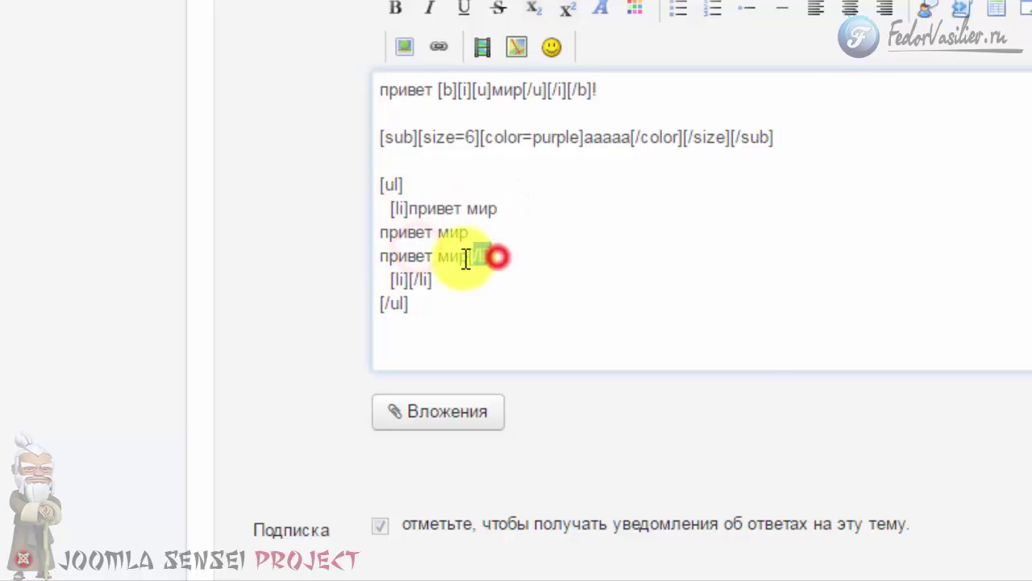
pyautogui.rightClick(483, 256)
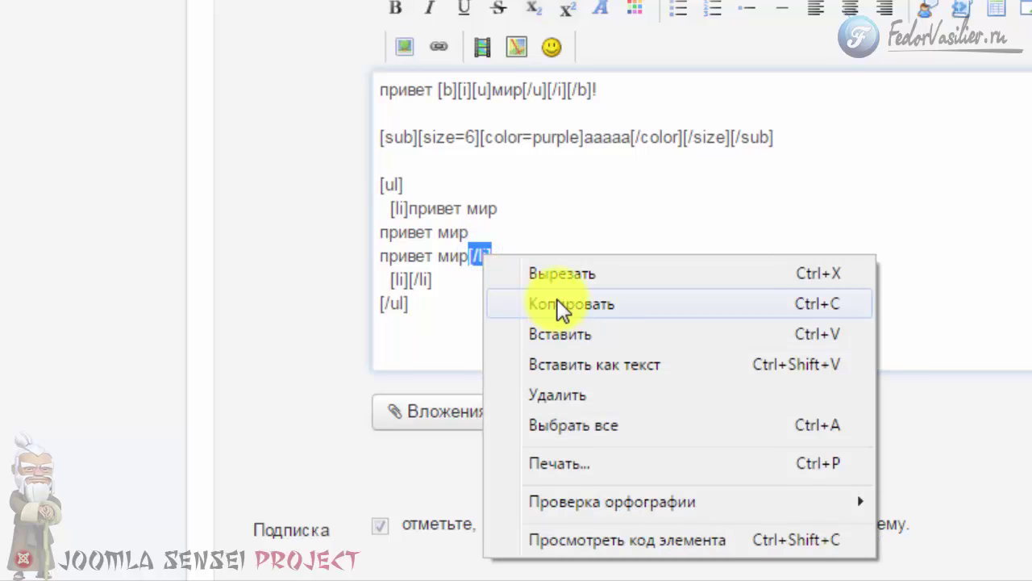
pyautogui.click(562, 306)
pyautogui.click(500, 208)
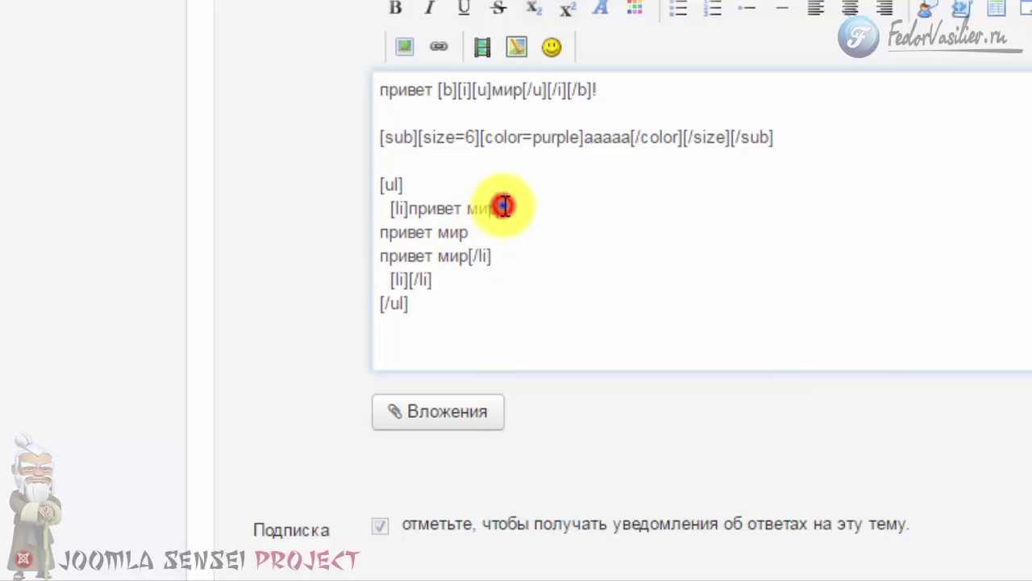
pyautogui.rightClick(502, 208)
pyautogui.click(613, 352)
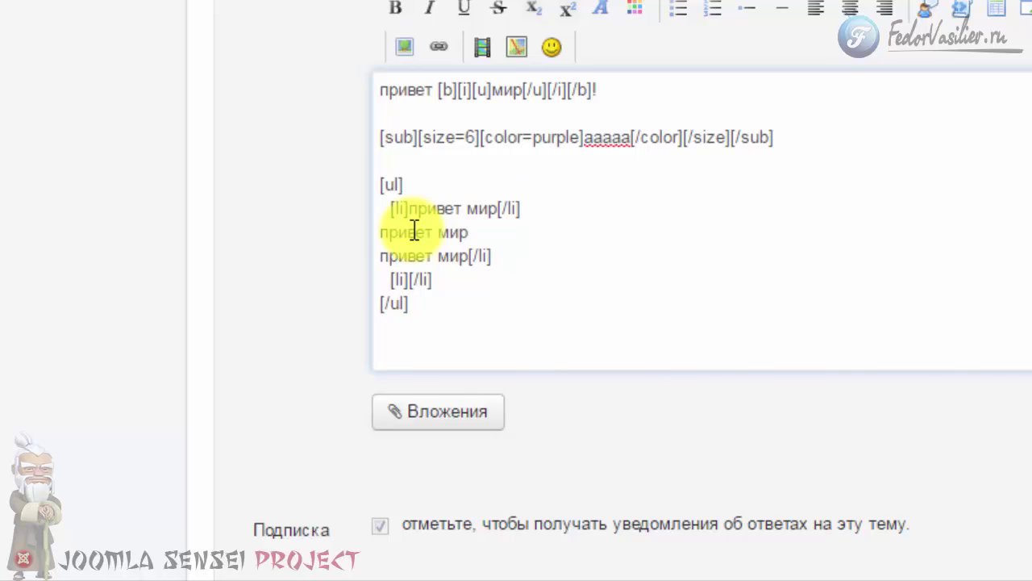
# Delete the other two "привет мир" lines and the empty [li][/li] pair, keeping only the first list item.
pyautogui.moveTo(532, 209); pyautogui.dragTo(393, 209)
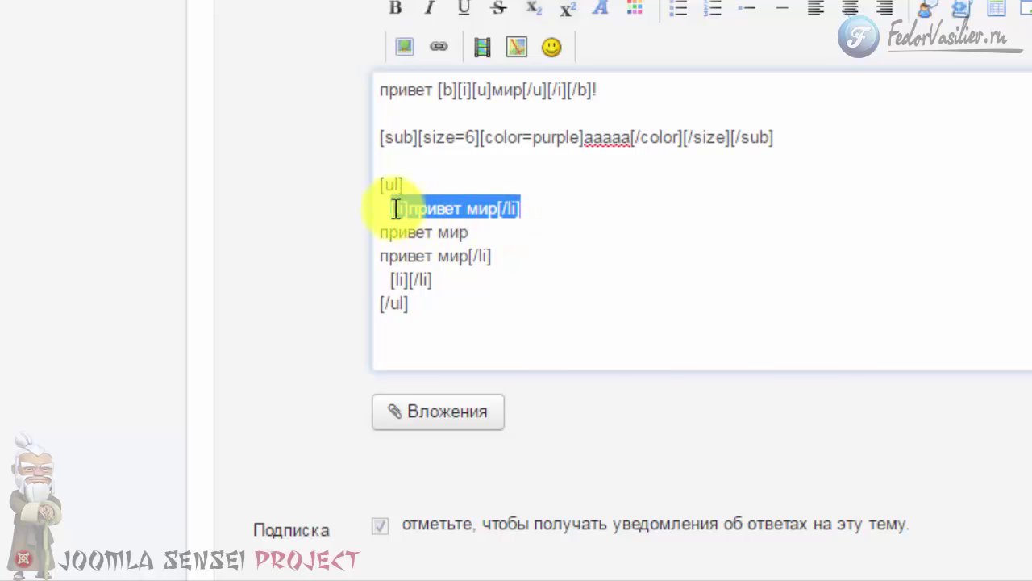
pyautogui.click(473, 207)
pyautogui.moveTo(479, 232); pyautogui.dragTo(367, 233)
pyautogui.click(449, 256)
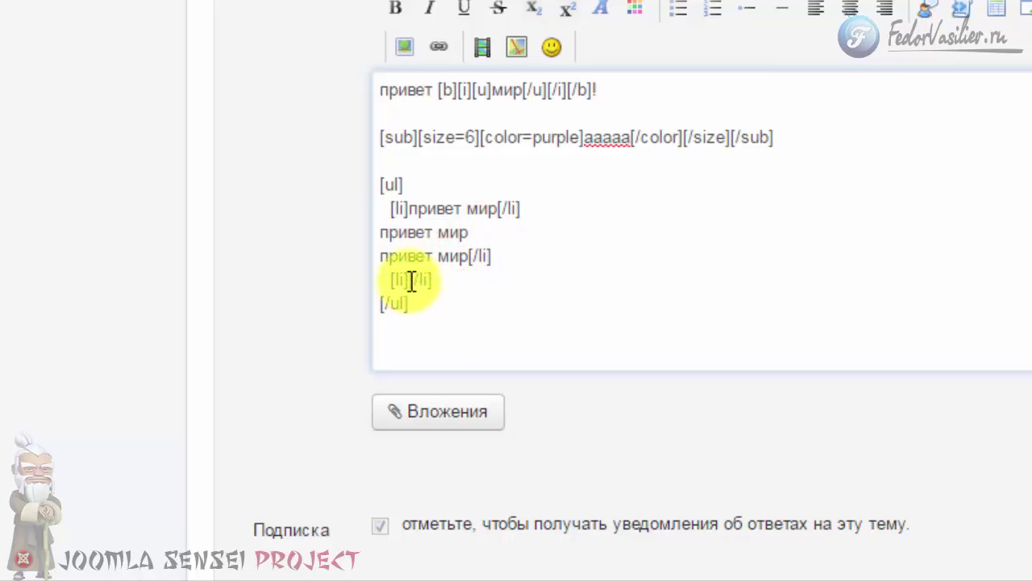
pyautogui.moveTo(409, 209); pyautogui.dragTo(390, 209)
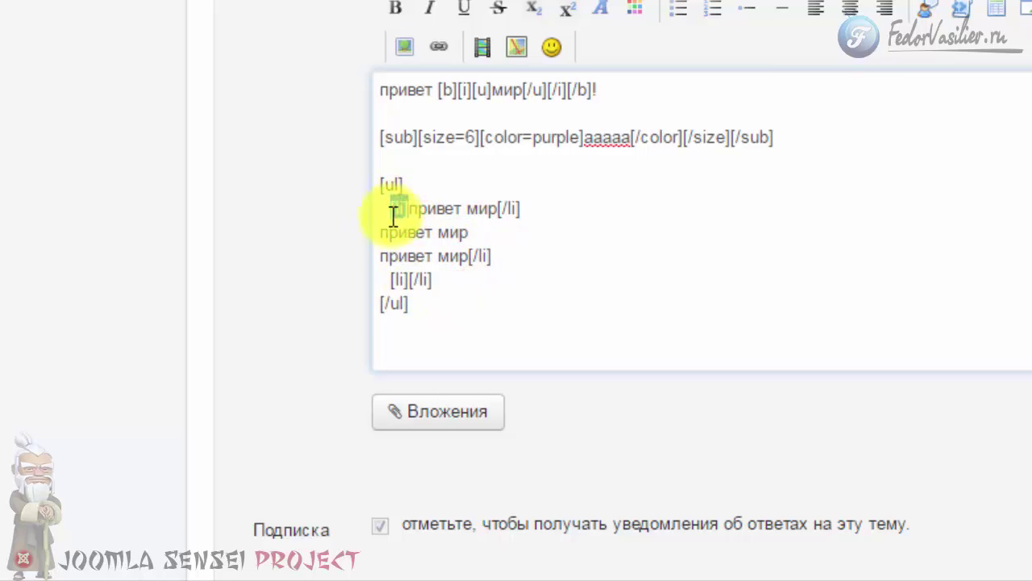
pyautogui.moveTo(448, 279); pyautogui.dragTo(374, 234)
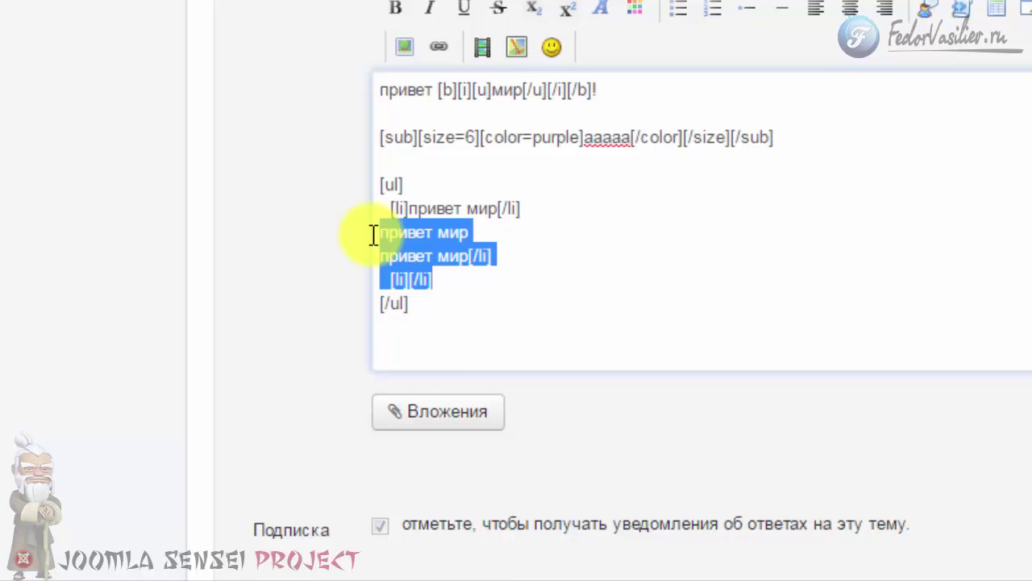
pyautogui.press('Delete')
# Duplicate the "[li]привет мир[/li]" item twice on separate lines below it, inside the [ul] tags.
pyautogui.moveTo(525, 209); pyautogui.dragTo(376, 208)
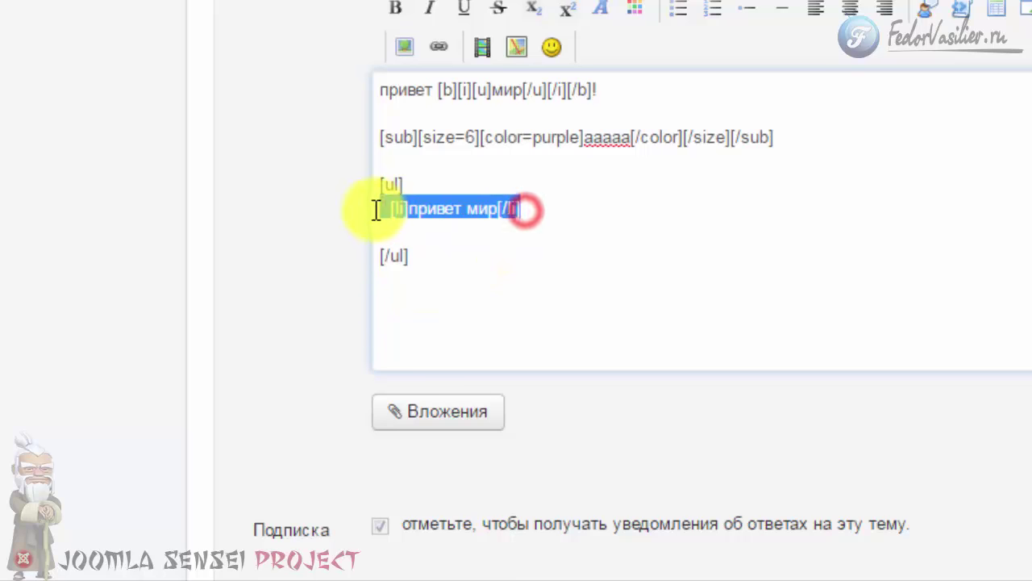
pyautogui.rightClick(400, 209)
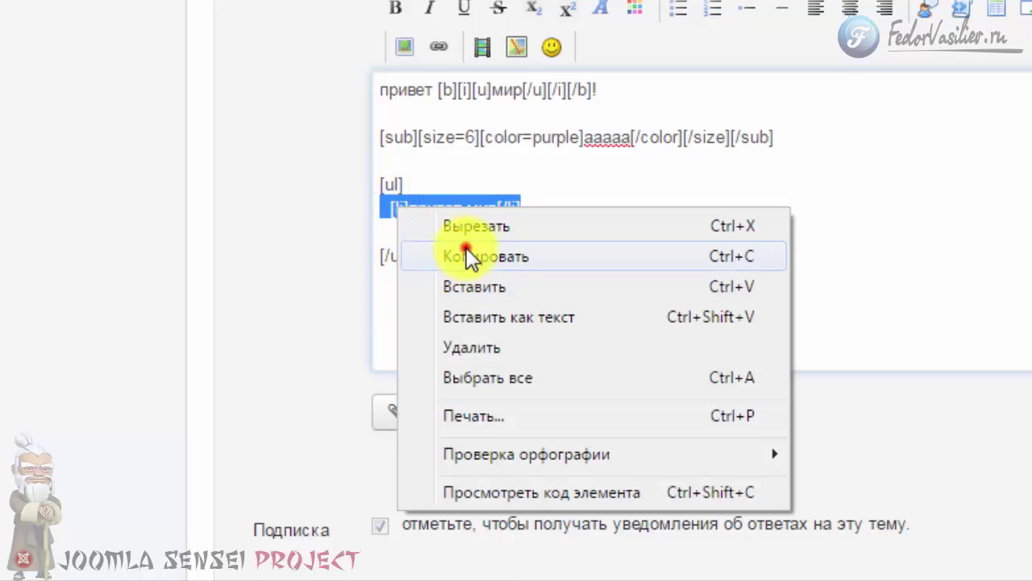
pyautogui.click(414, 258)
pyautogui.click(403, 230)
pyautogui.rightClick(404, 230)
pyautogui.click(486, 355)
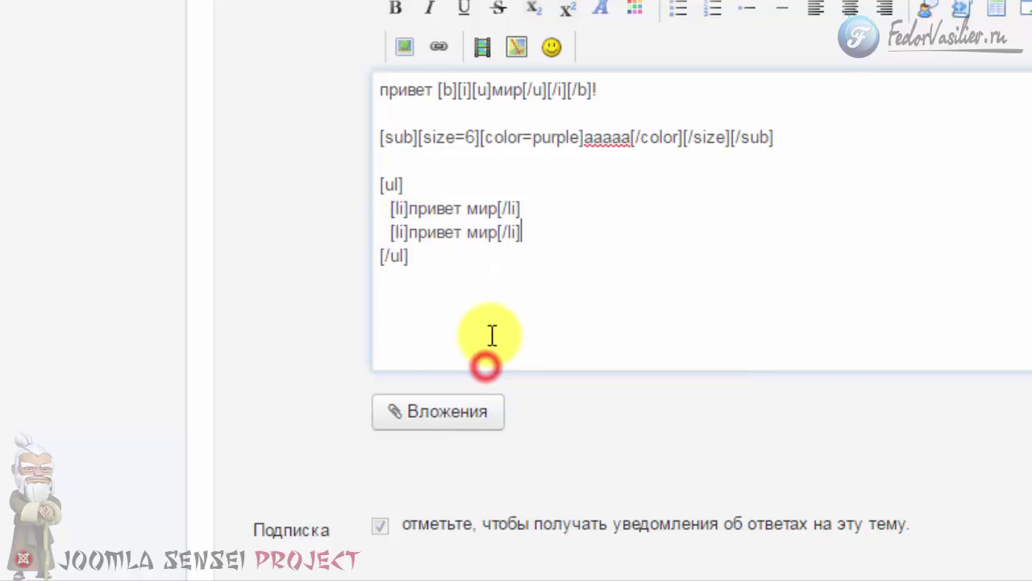
pyautogui.press('Return')
pyautogui.click(406, 256)
pyautogui.rightClick(406, 256)
pyautogui.click(500, 409)
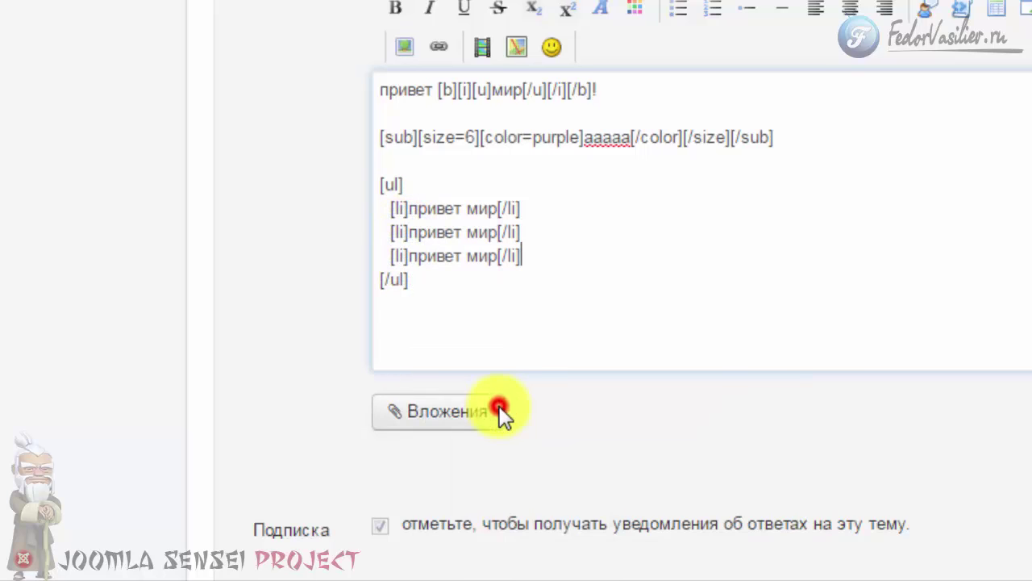
# Examine the three list items and the enclosing [ul] tags, check the list in the preview and return to editing.
pyautogui.moveTo(495, 209); pyautogui.dragTo(418, 209)
pyautogui.click(445, 233)
pyautogui.moveTo(495, 232); pyautogui.dragTo(427, 233)
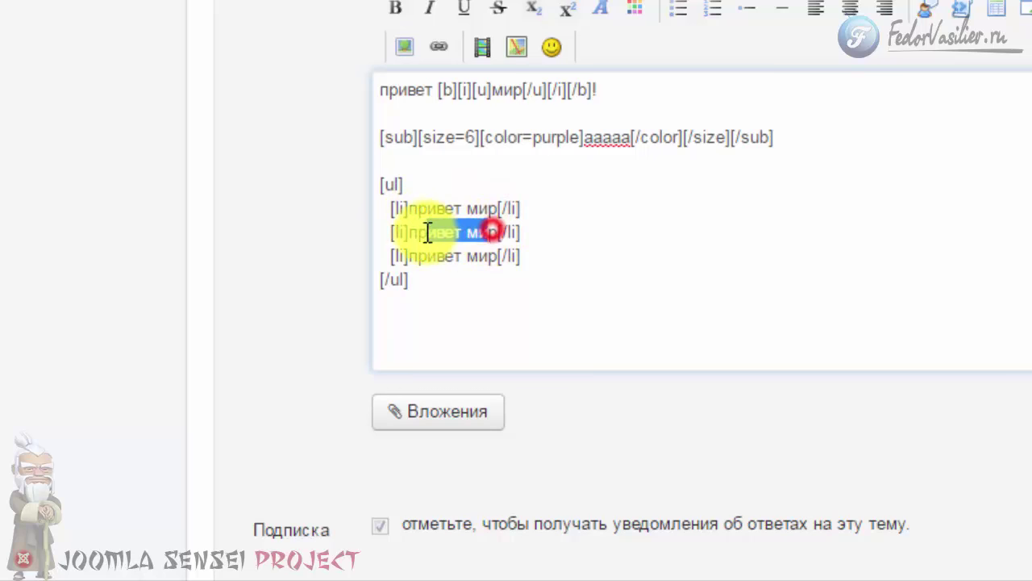
pyautogui.click(458, 255)
pyautogui.moveTo(488, 256); pyautogui.dragTo(418, 256)
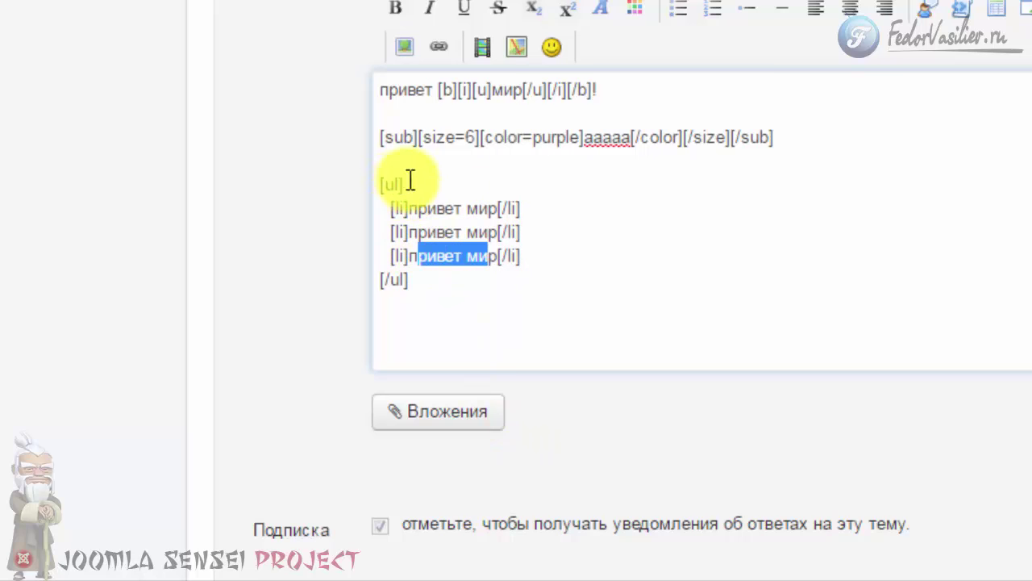
pyautogui.moveTo(405, 185); pyautogui.dragTo(359, 182)
pyautogui.moveTo(420, 295); pyautogui.dragTo(364, 282)
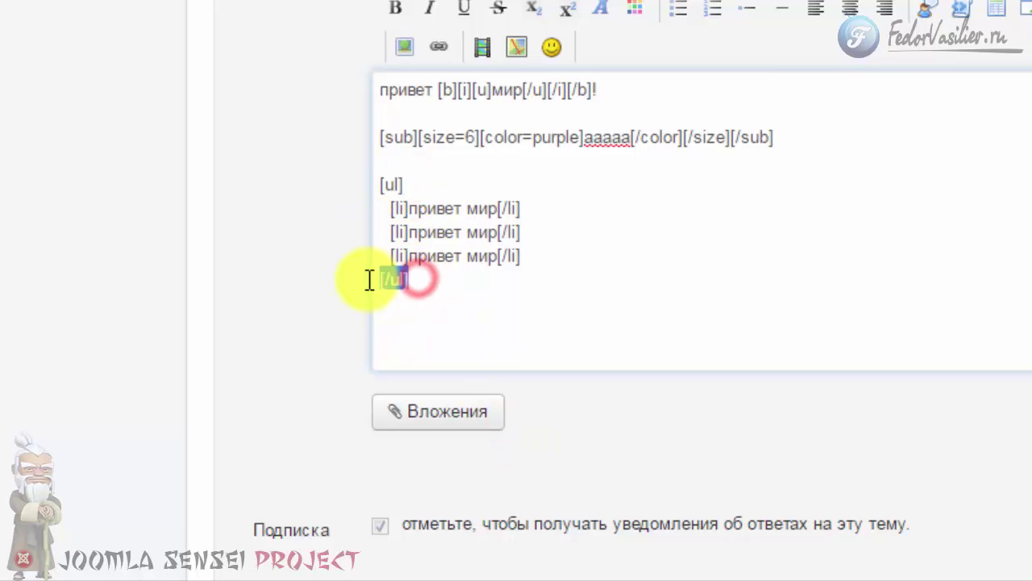
pyautogui.click(552, 2)
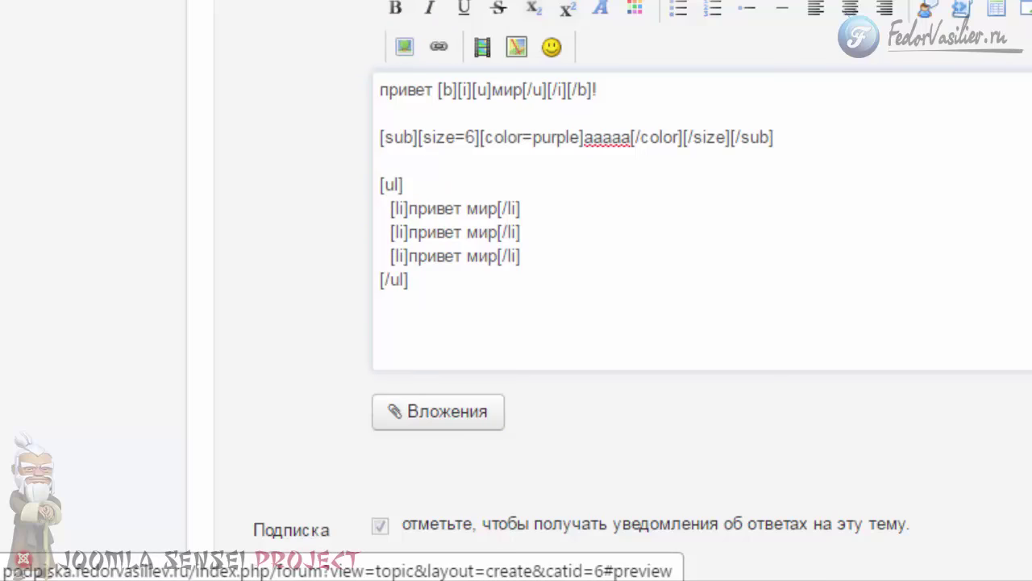
pyautogui.scroll(2, 427, 213)
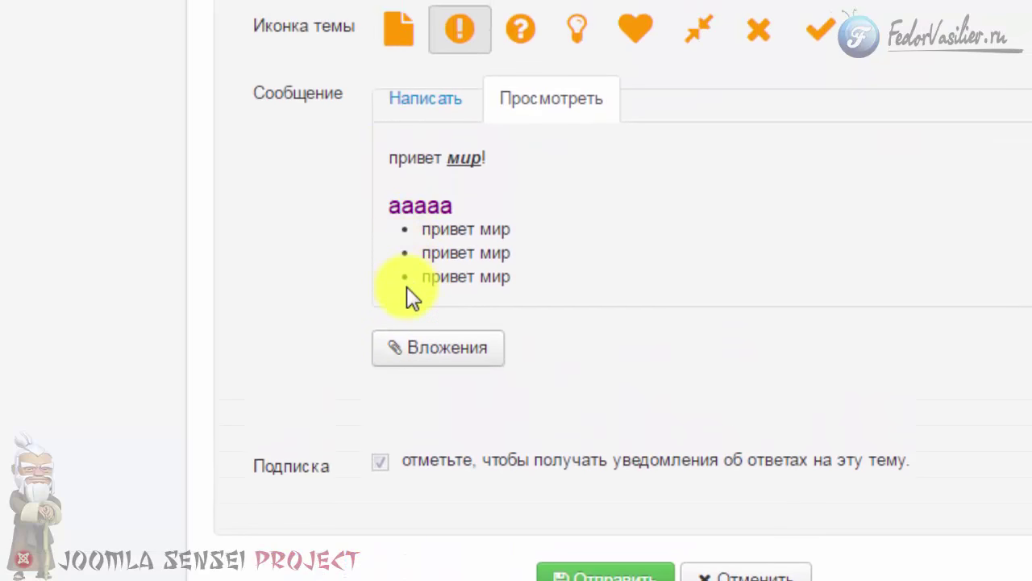
pyautogui.click(429, 103)
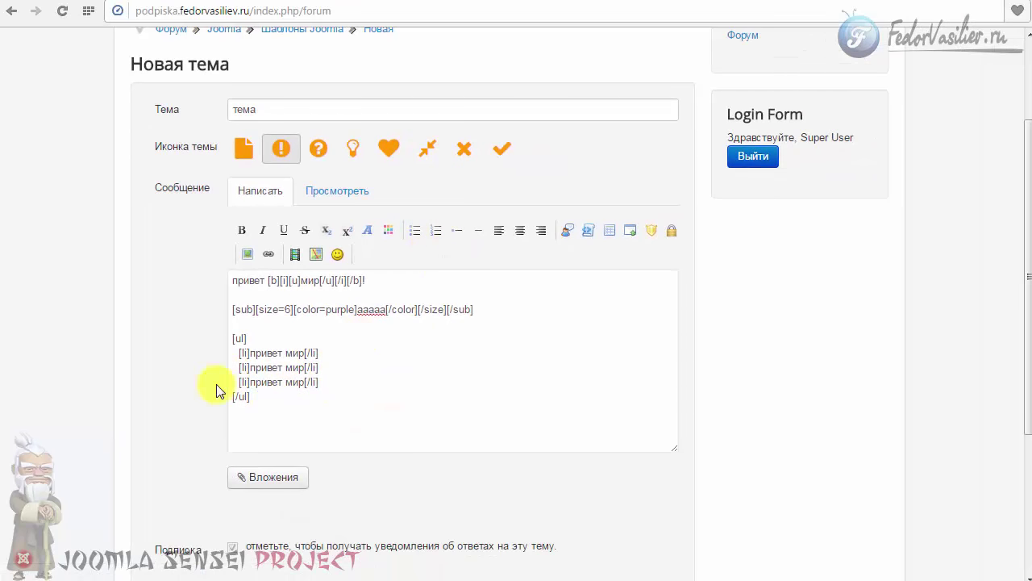
# Insert a separate list item containing "5" below the bulleted list.
pyautogui.click(292, 411)
pyautogui.click(445, 233)
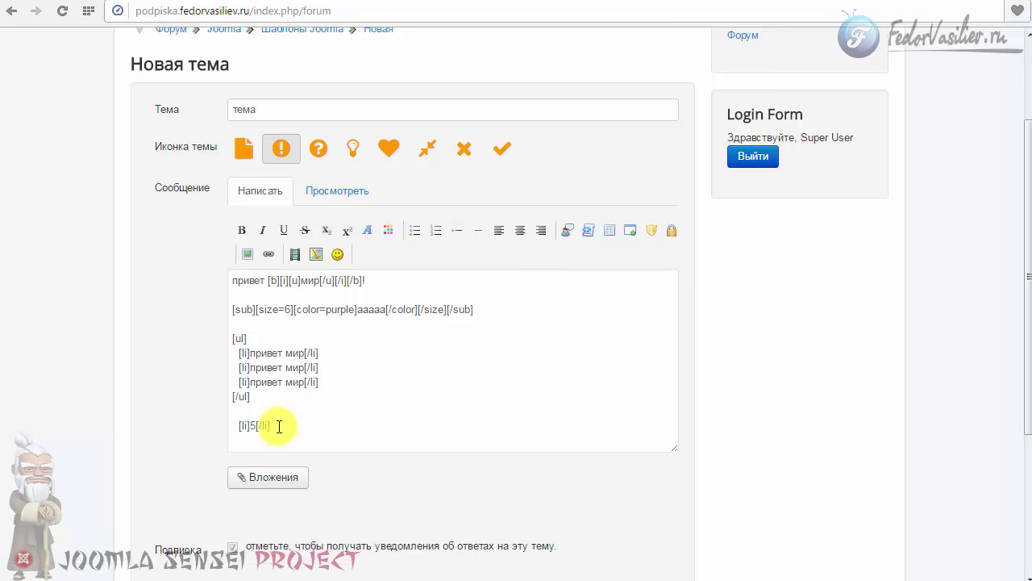
# Replace the "5" list item with the text "666", center it and preview the message.
pyautogui.moveTo(278, 426); pyautogui.dragTo(206, 438)
pyautogui.write('66')
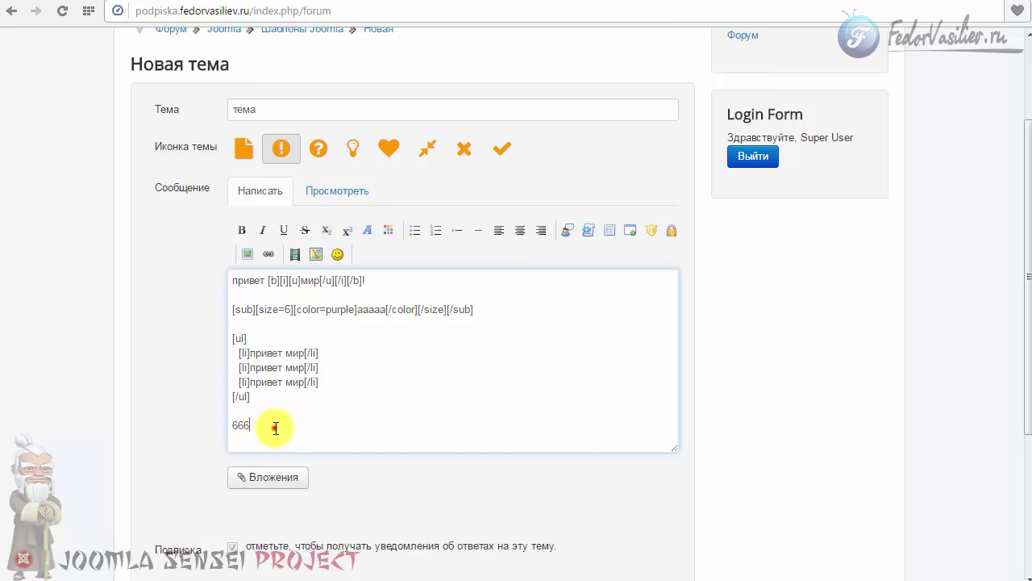
pyautogui.write('6')
pyautogui.doubleClick(275, 427)
pyautogui.click(520, 233)
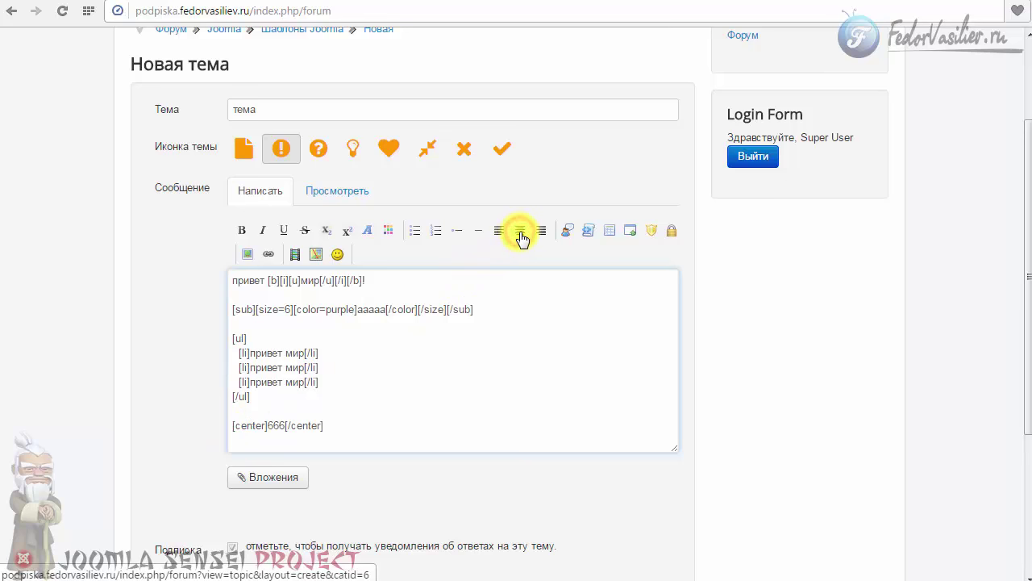
pyautogui.click(360, 189)
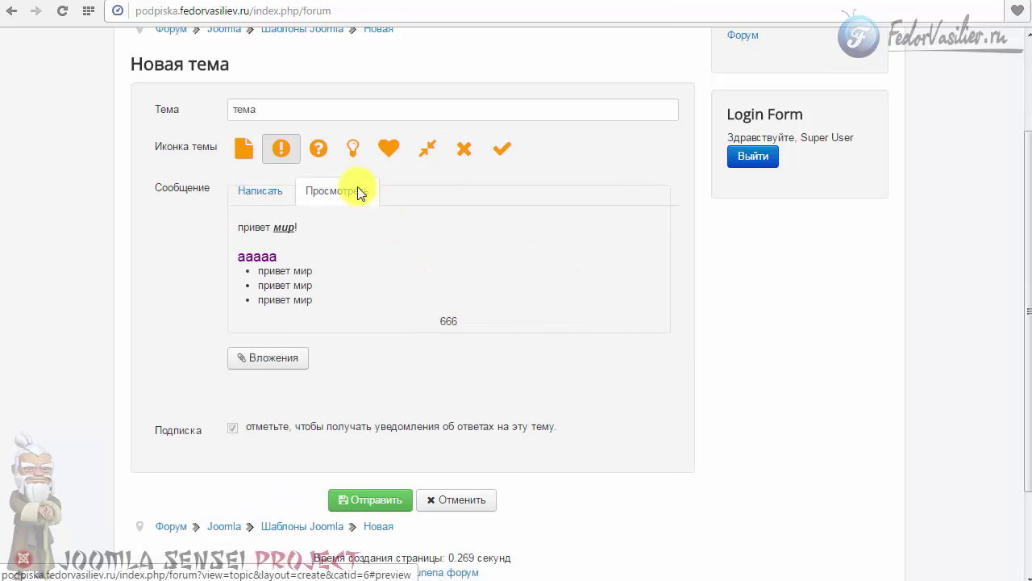
# Add the line "ггг" below the centered "666", format it as a quote and preview the message.
pyautogui.click(260, 192)
pyautogui.click(346, 424)
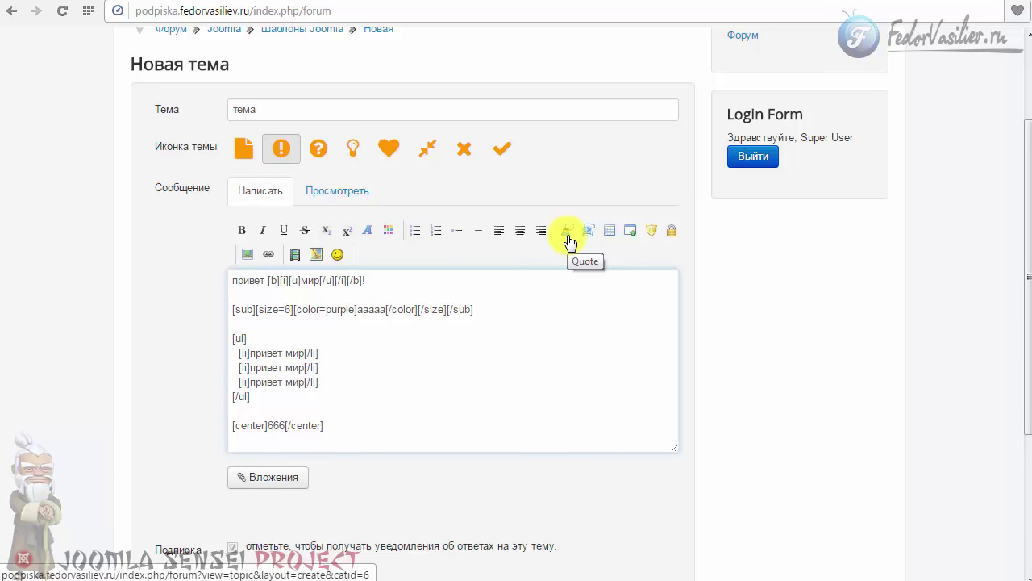
pyautogui.click(303, 445)
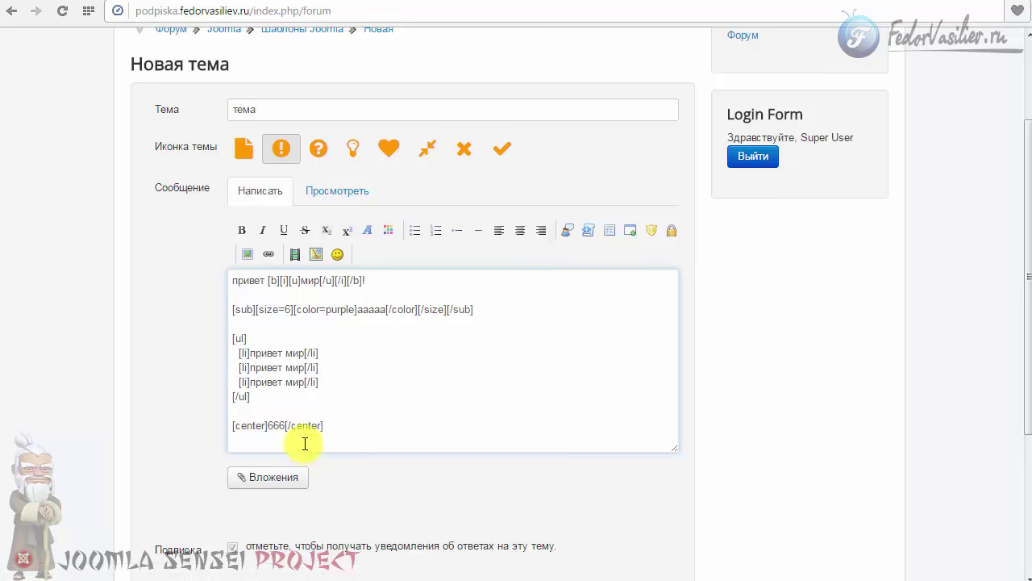
pyautogui.doubleClick(273, 444)
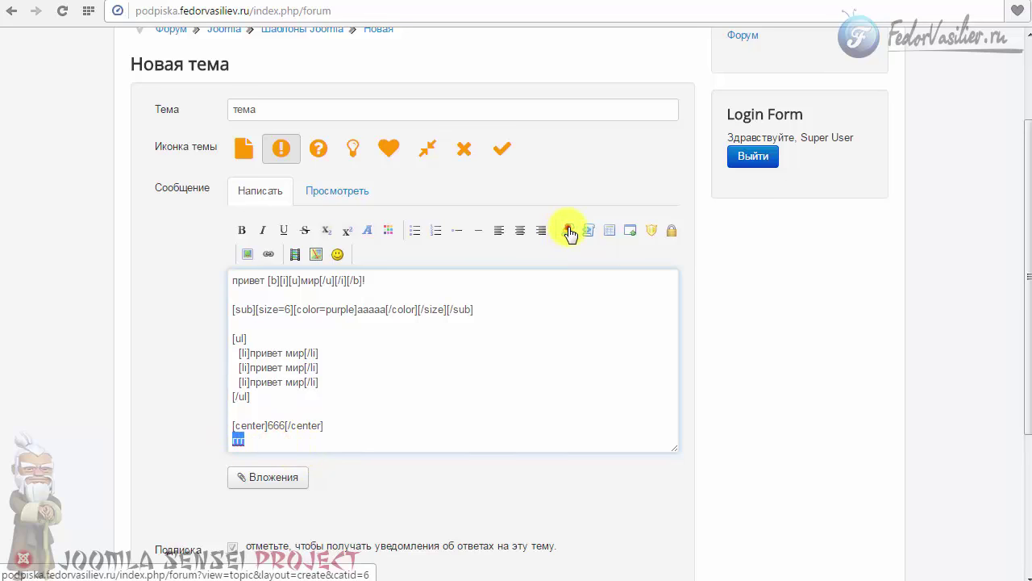
pyautogui.click(336, 195)
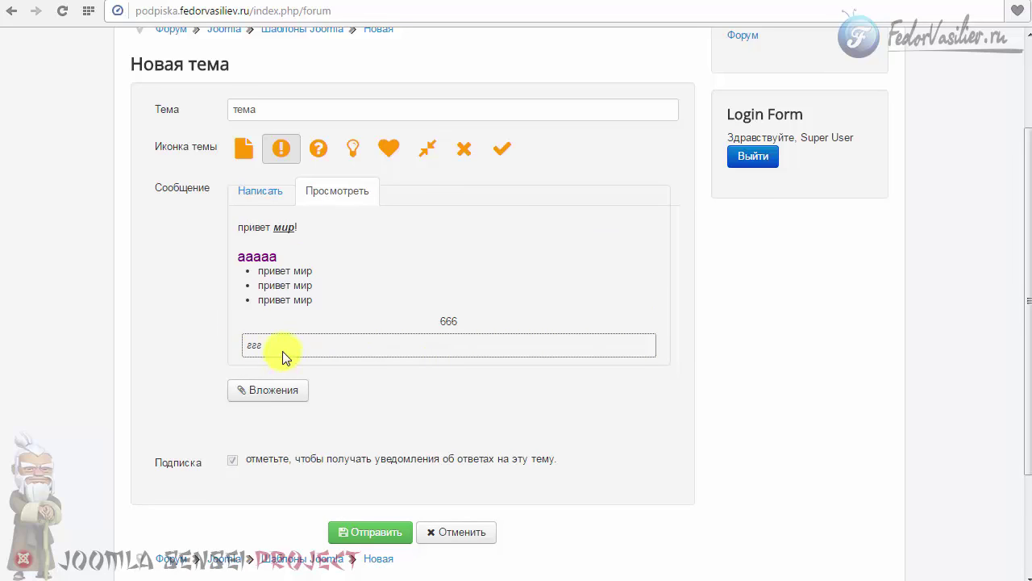
pyautogui.click(263, 192)
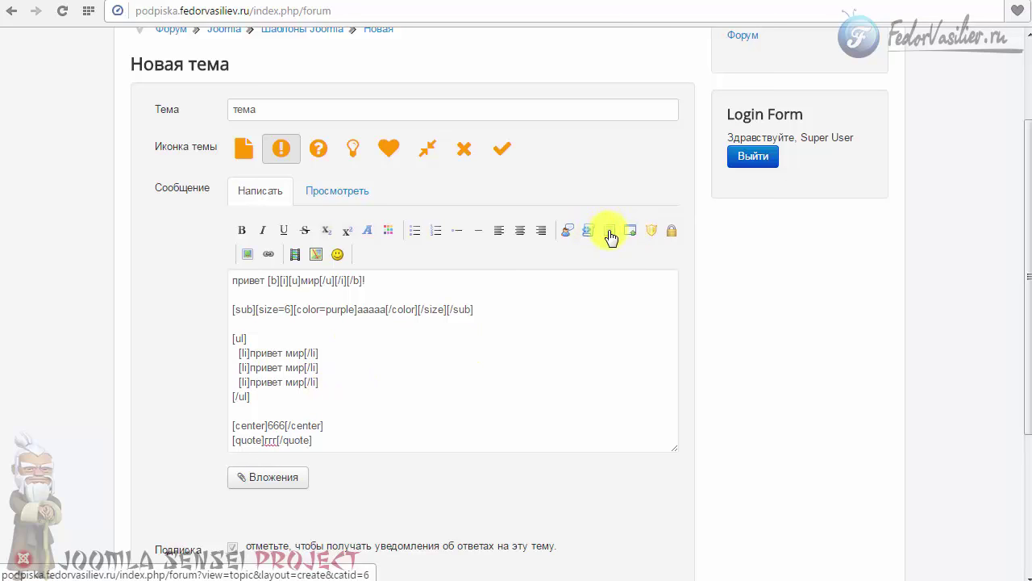
pyautogui.click(346, 433)
pyautogui.press('Return')
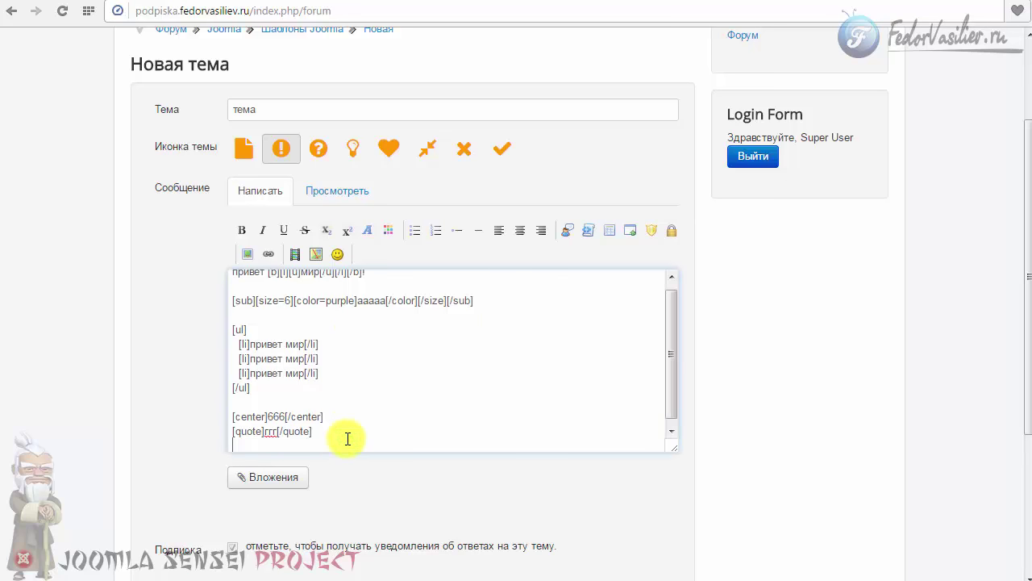
pyautogui.press('Return')
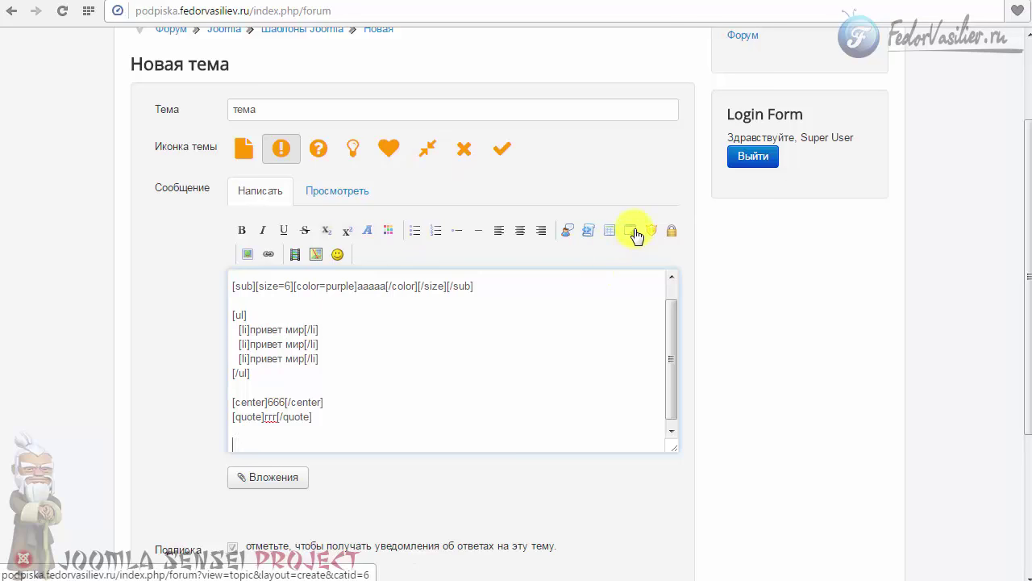
pyautogui.click(288, 442)
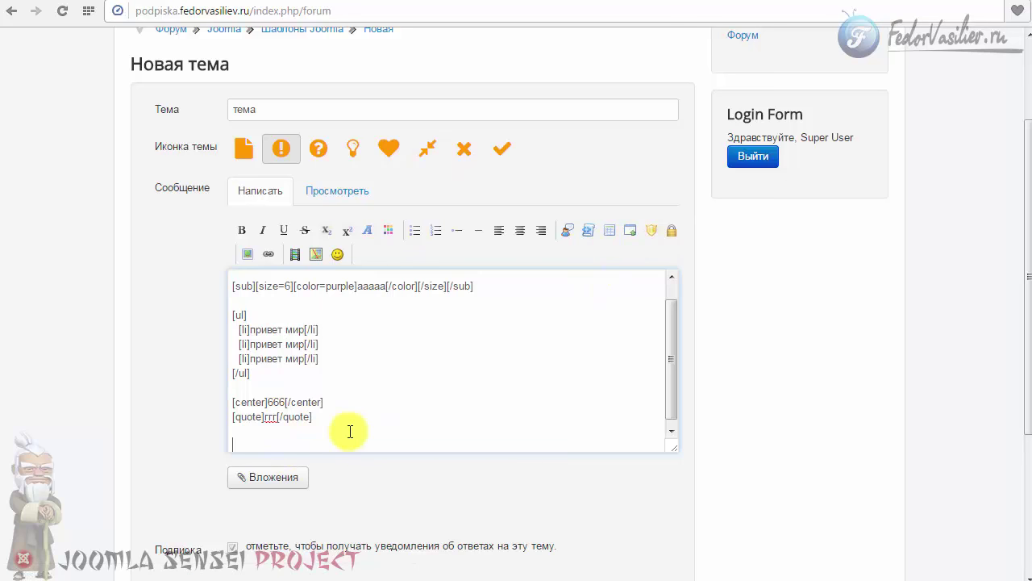
pyautogui.write('9999999999999999999')
pyautogui.moveTo(353, 443); pyautogui.dragTo(231, 445)
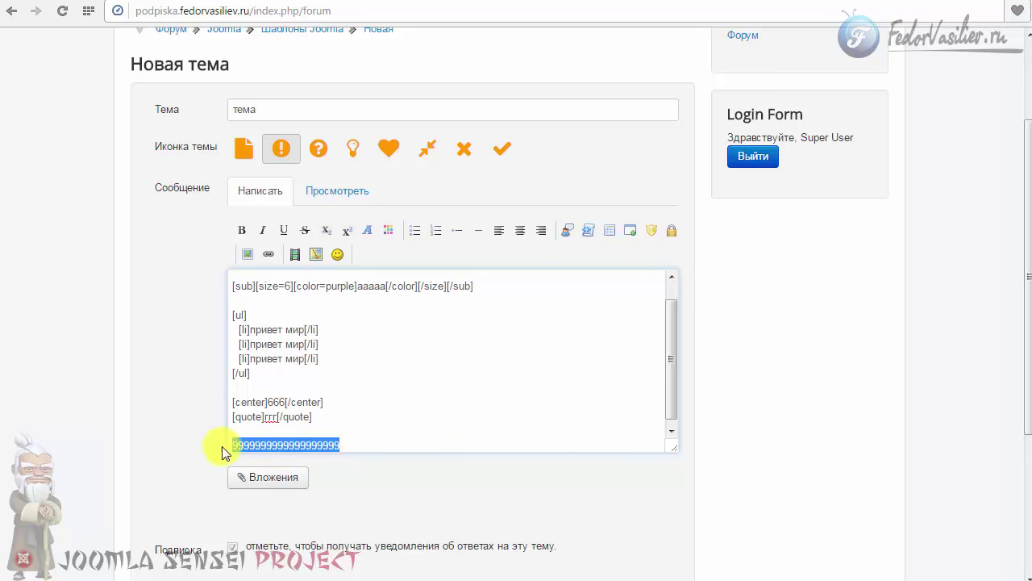
pyautogui.click(630, 231)
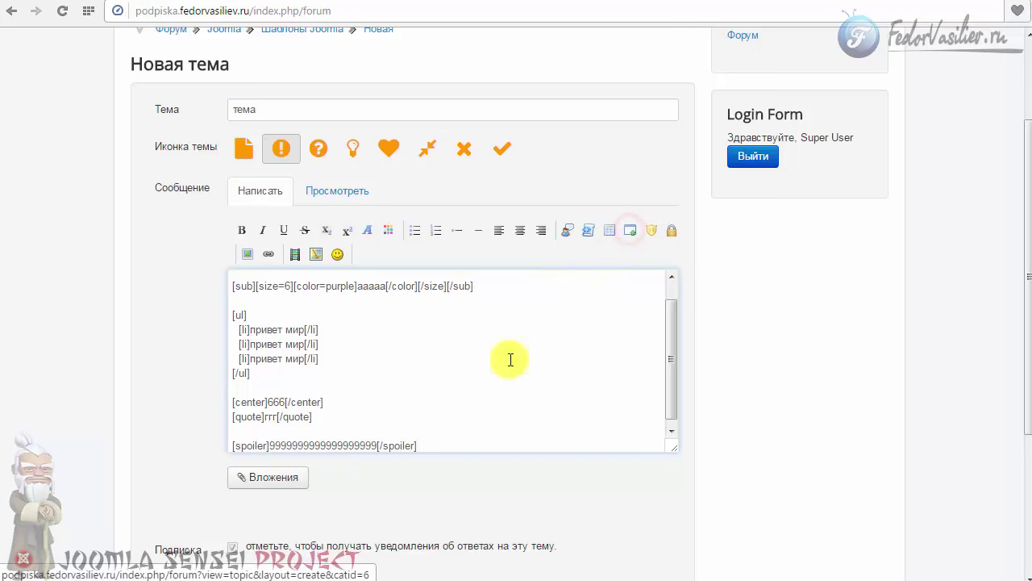
# Preview the message and toggle its spoiler closed and open.
pyautogui.moveTo(428, 444); pyautogui.dragTo(377, 445)
pyautogui.click(268, 445)
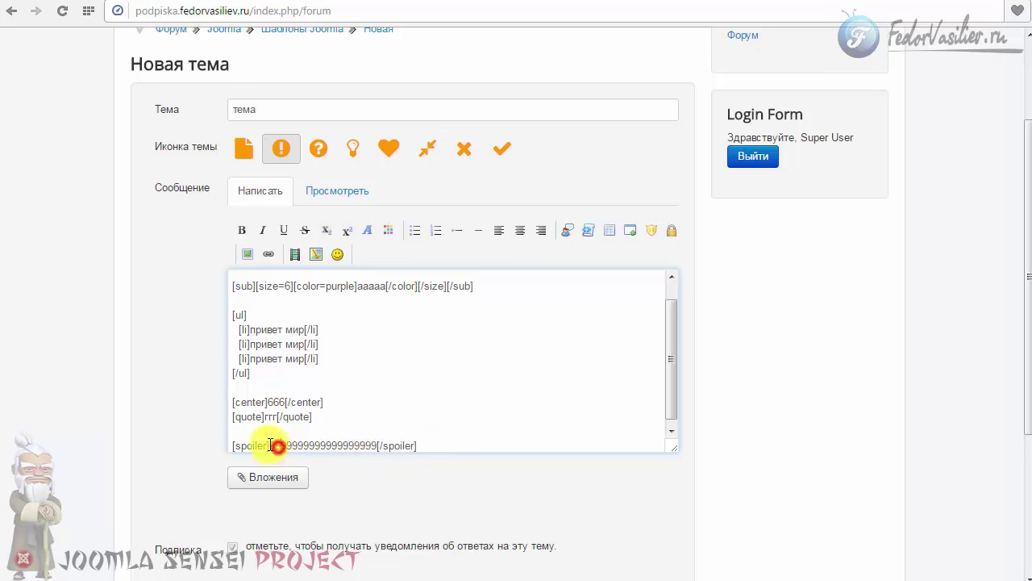
pyautogui.click(344, 190)
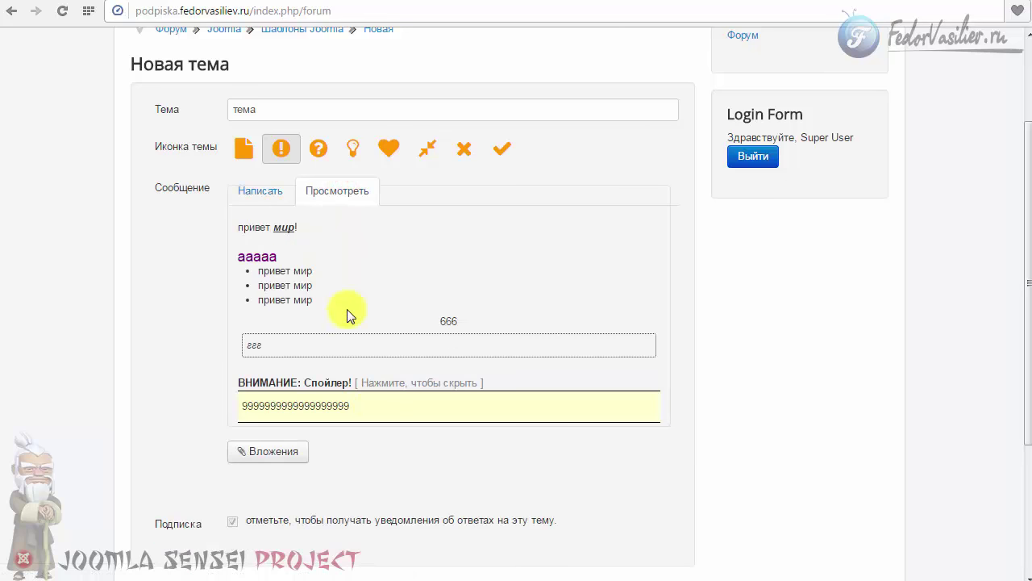
pyautogui.click(423, 385)
pyautogui.click(425, 384)
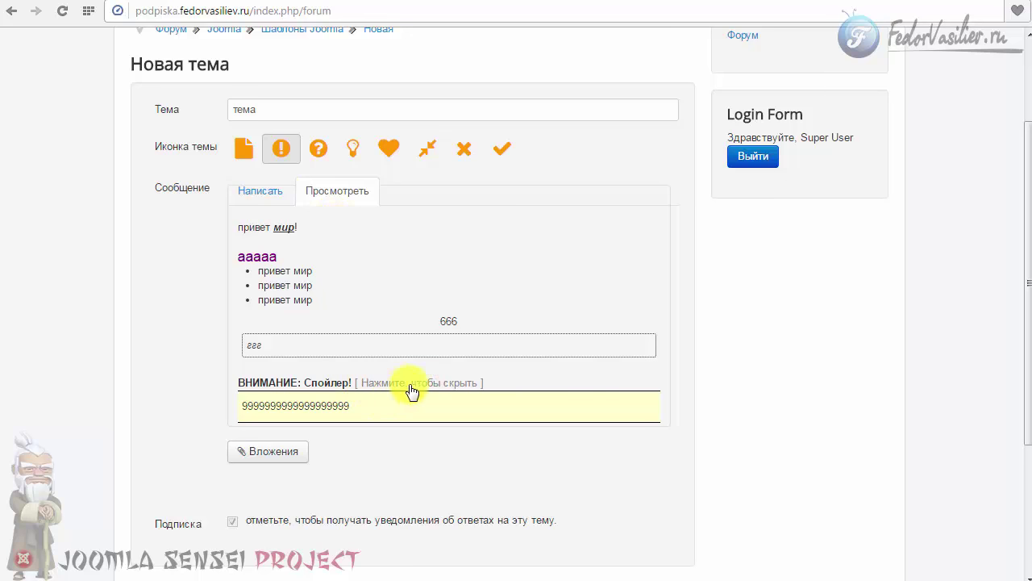
pyautogui.click(265, 198)
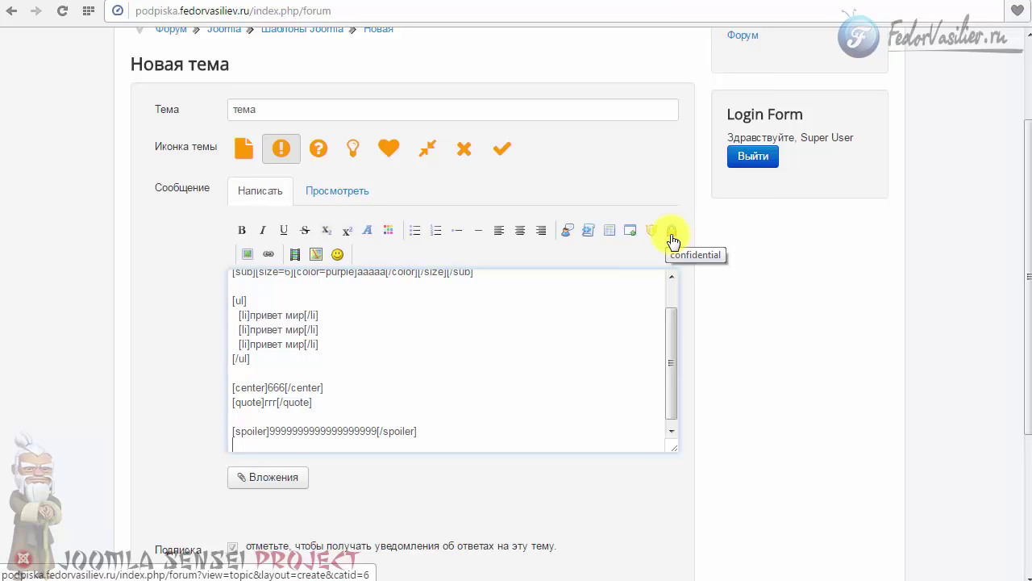
pyautogui.click(653, 234)
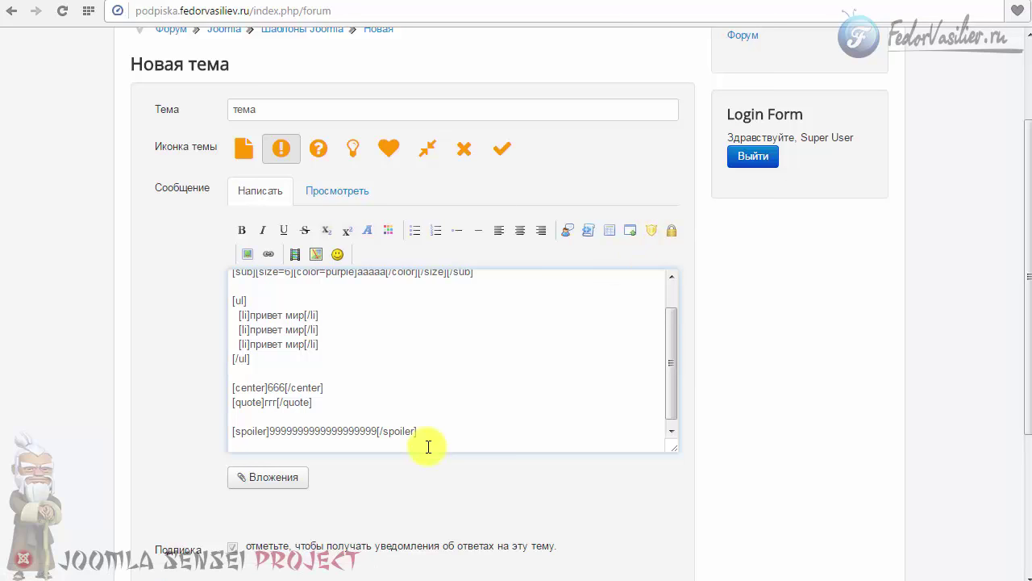
pyautogui.write('77777777777')
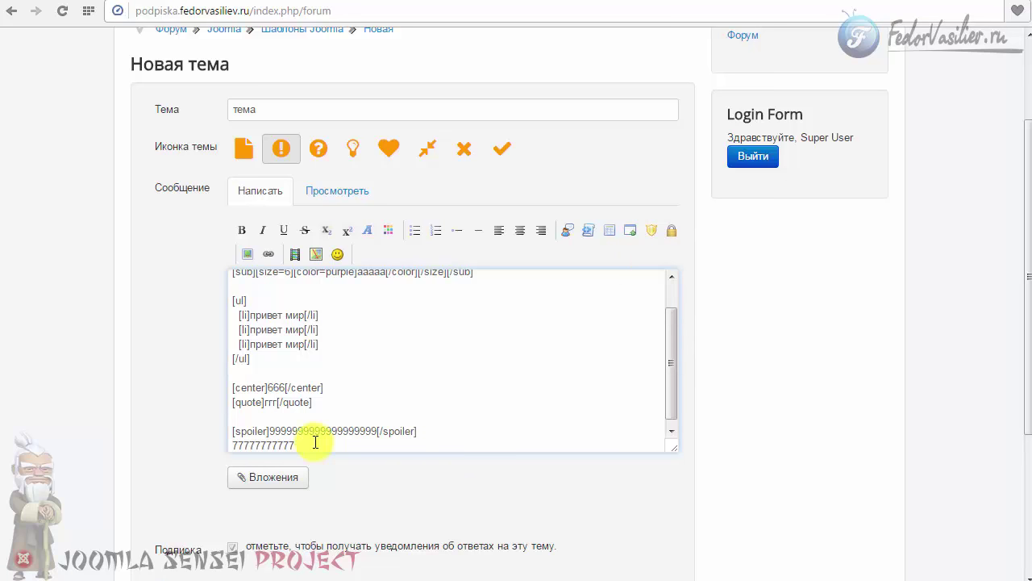
pyautogui.moveTo(313, 442); pyautogui.dragTo(214, 437)
pyautogui.click(651, 233)
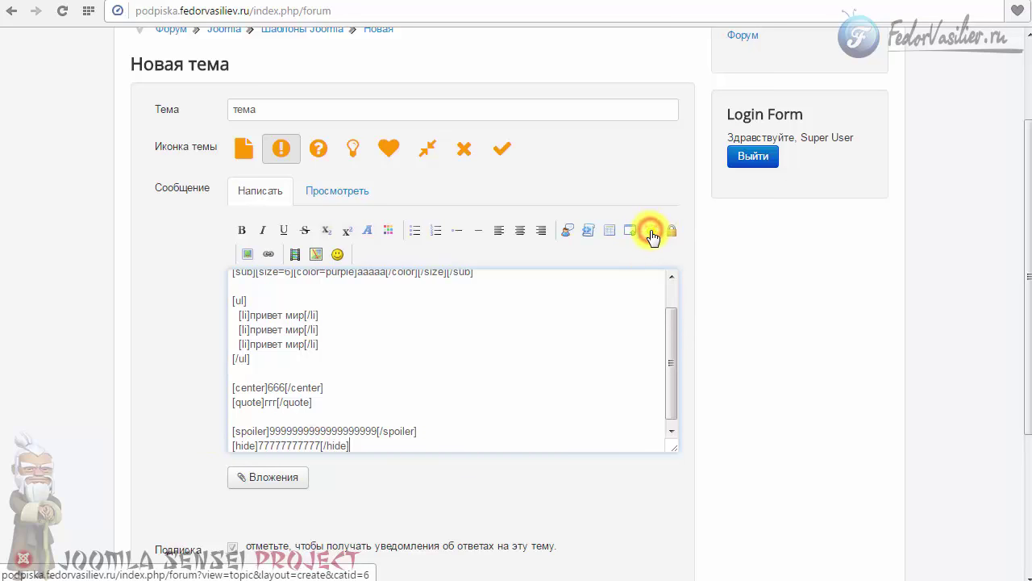
pyautogui.click(363, 445)
pyautogui.press('Return')
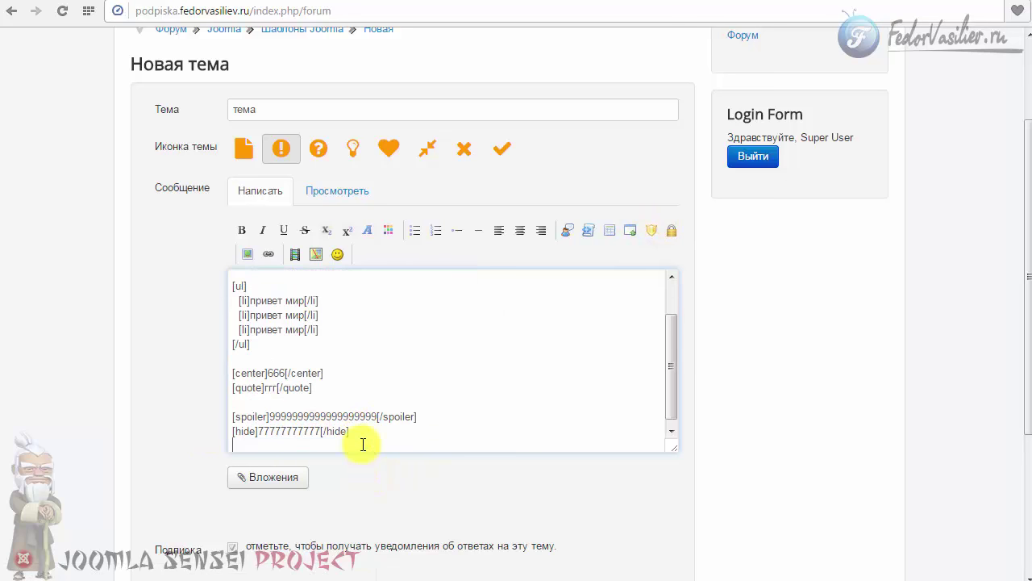
pyautogui.write('00000000000')
pyautogui.moveTo(325, 445); pyautogui.dragTo(231, 445)
pyautogui.click(671, 230)
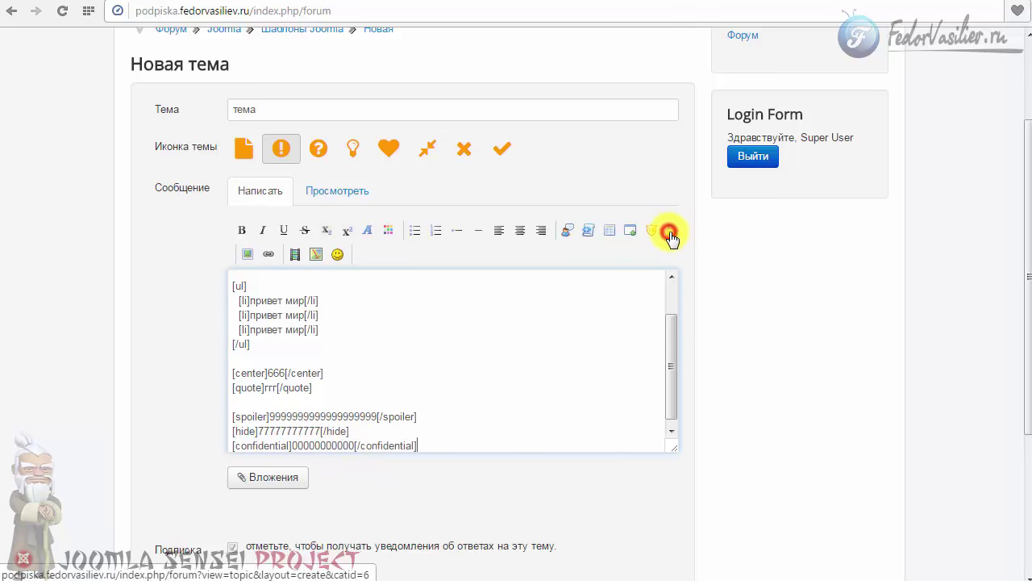
pyautogui.click(333, 194)
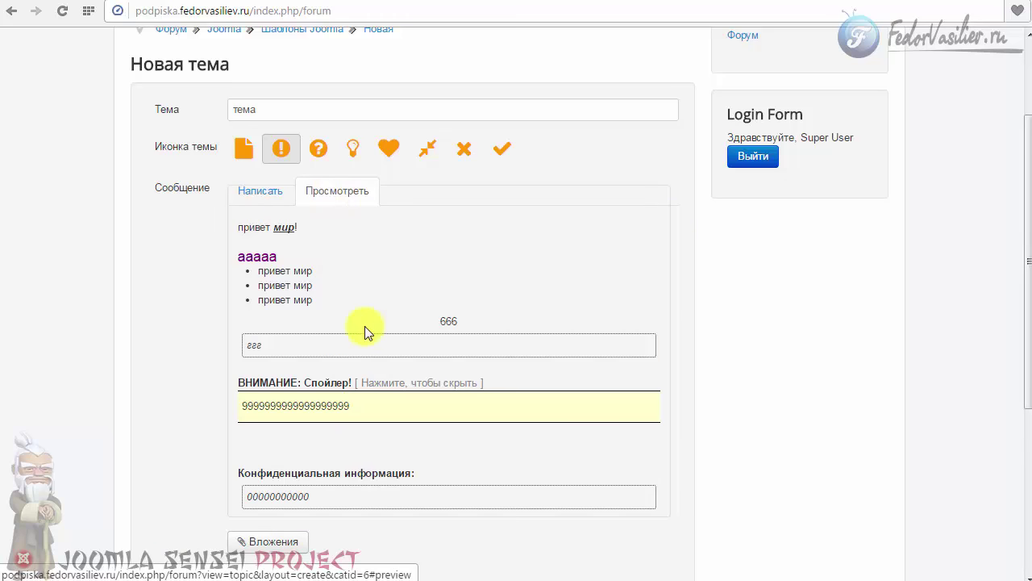
pyautogui.scroll(-1, 367, 327)
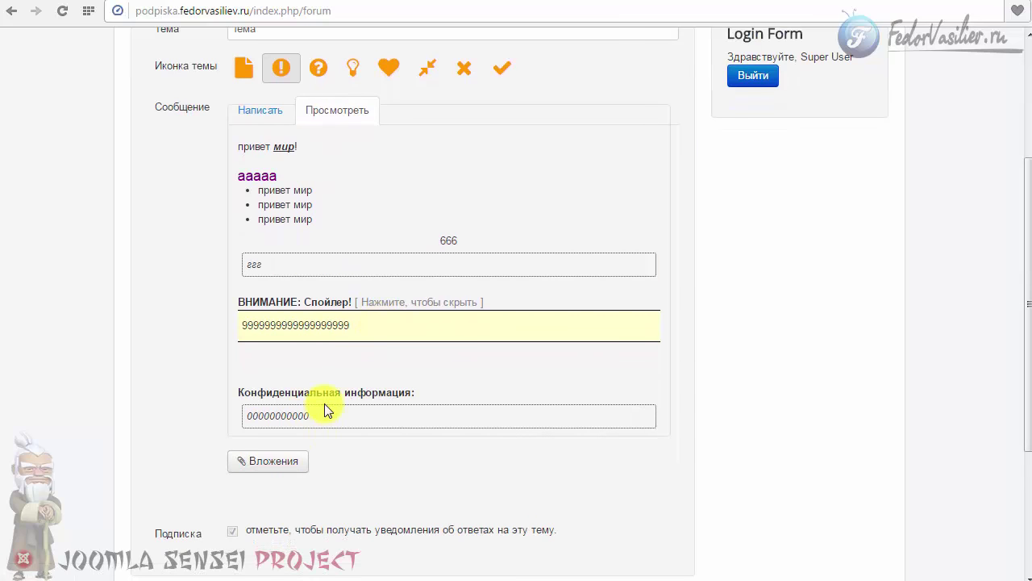
# Submit the new topic and log out of the forum.
pyautogui.click(260, 110)
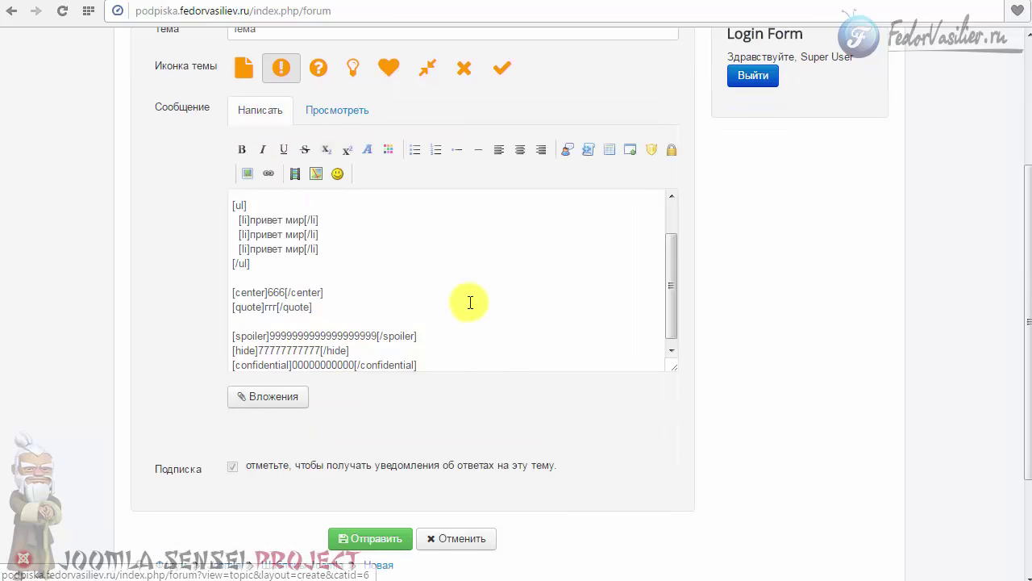
pyautogui.click(376, 538)
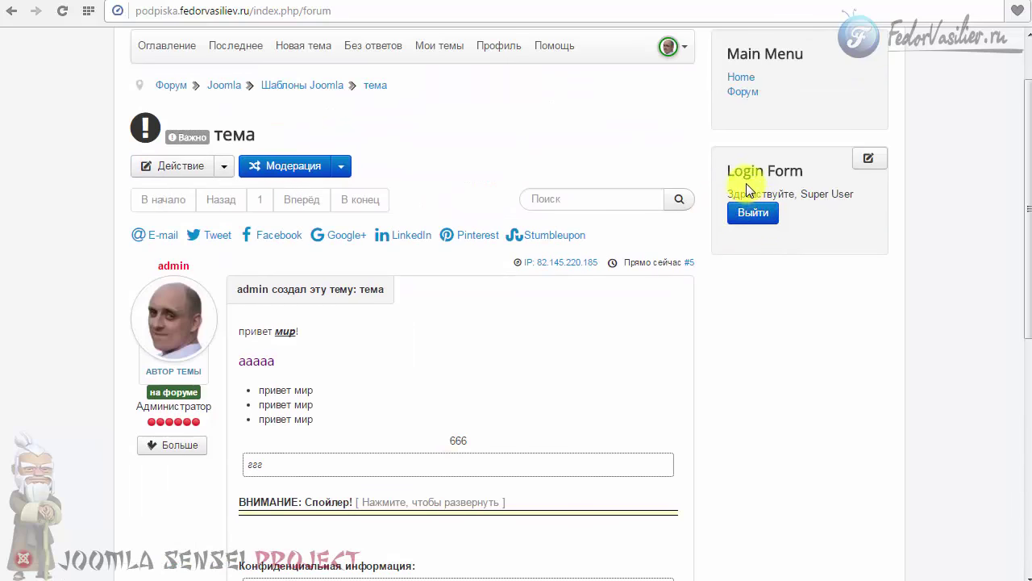
pyautogui.click(753, 214)
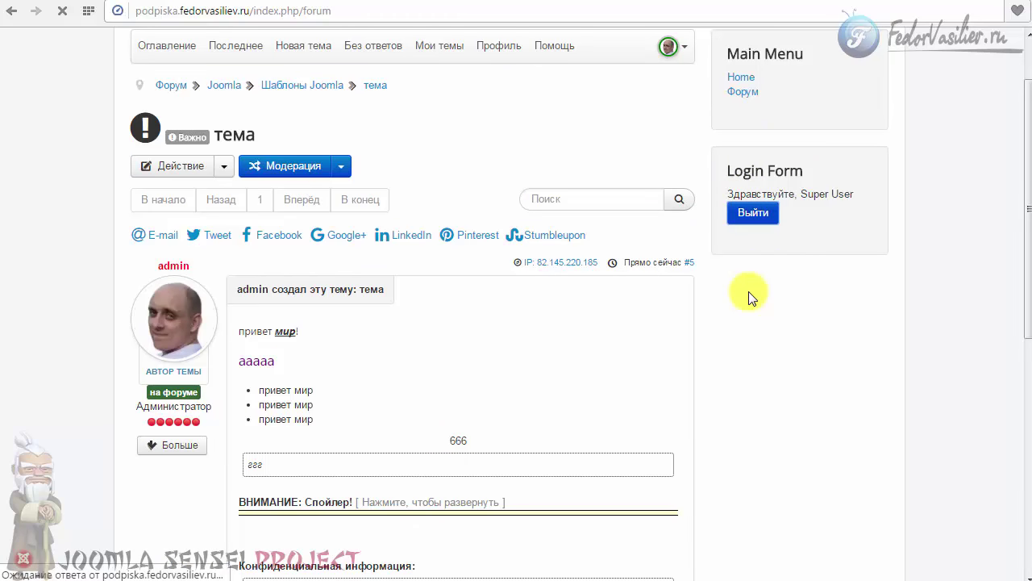
# View the published topic as a guest, expanding and collapsing its spoiler.
pyautogui.scroll(-3, 446, 370)
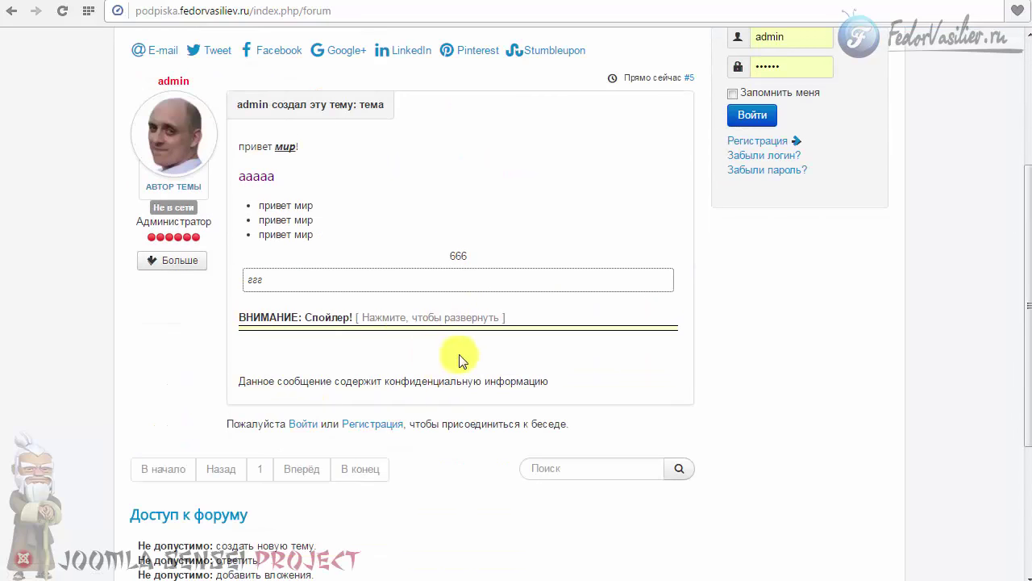
pyautogui.click(359, 319)
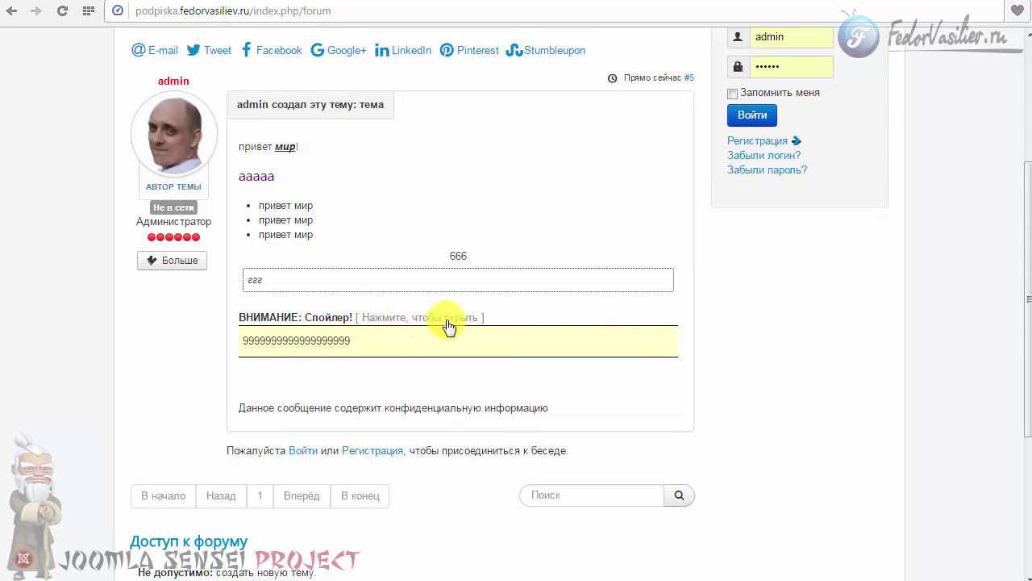
pyautogui.click(370, 323)
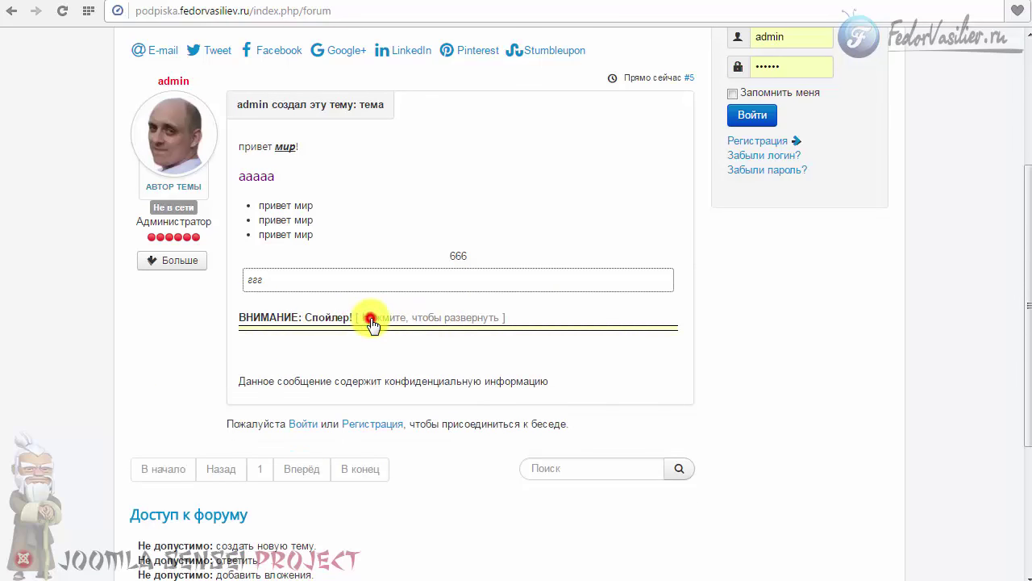
pyautogui.click(370, 321)
pyautogui.click(370, 321)
pyautogui.click(370, 321)
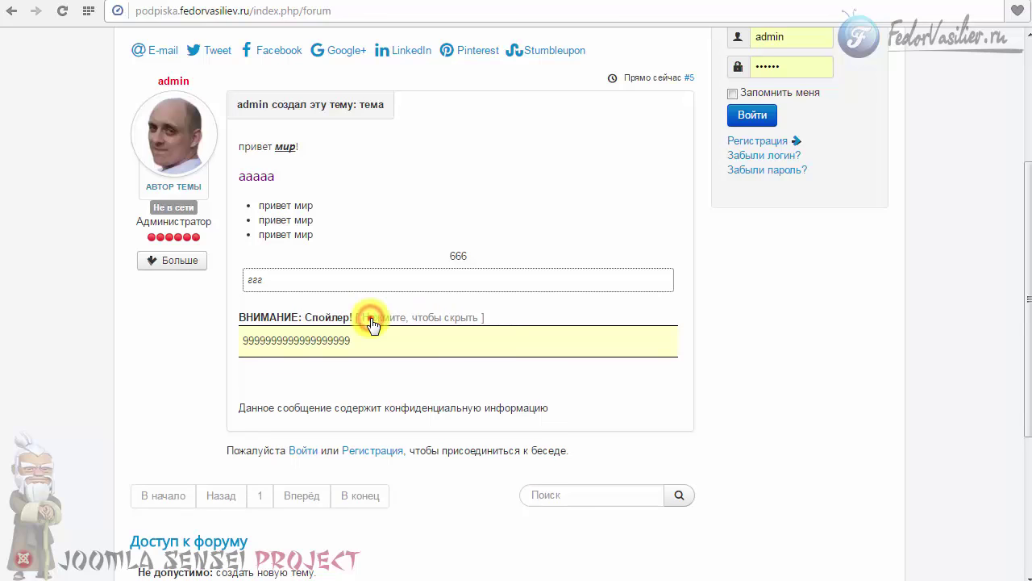
pyautogui.click(370, 321)
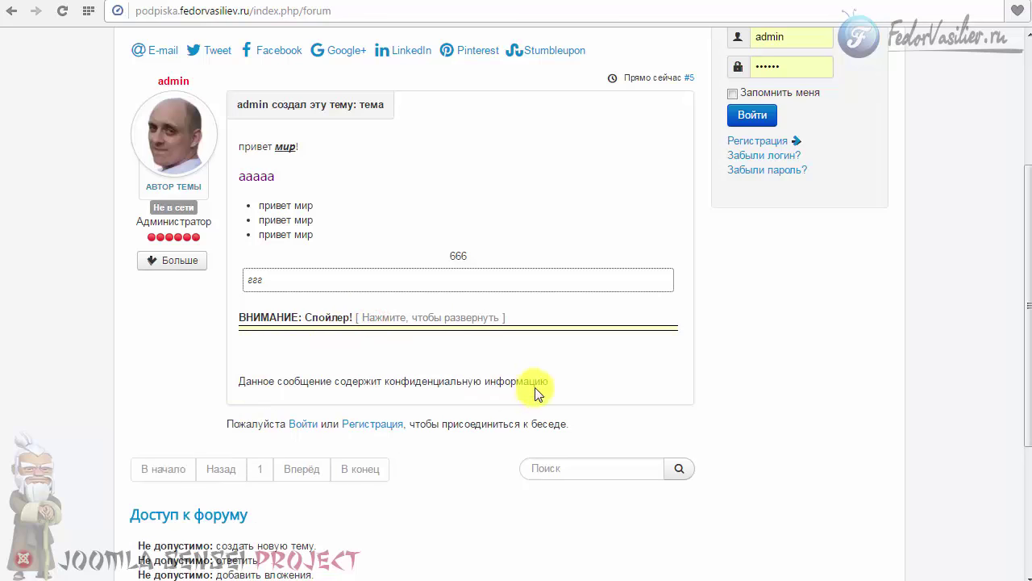
# Examine how the confidential line is shown to a guest below the spoiler.
pyautogui.moveTo(548, 381); pyautogui.dragTo(281, 381)
pyautogui.click(280, 381)
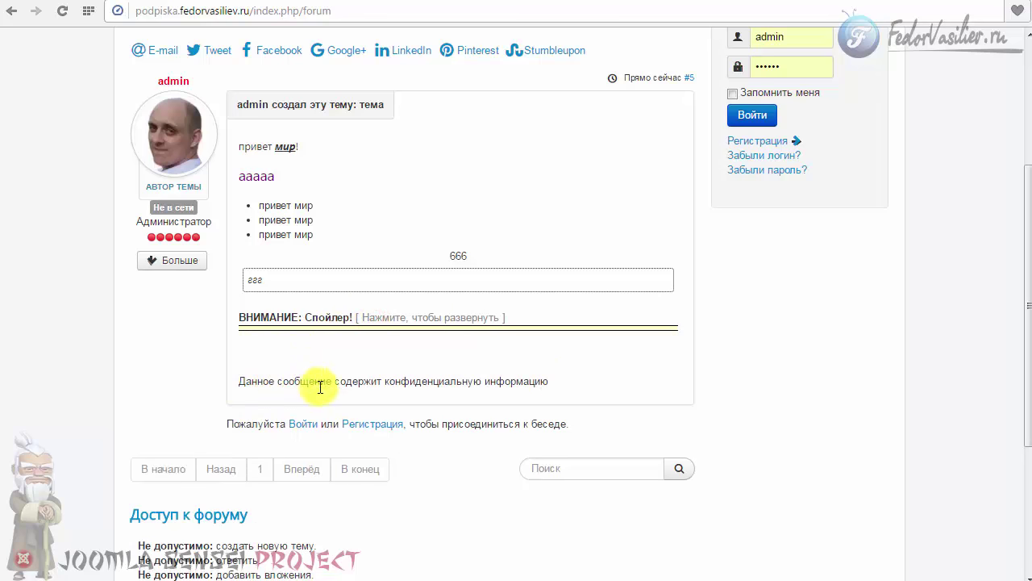
pyautogui.moveTo(558, 380); pyautogui.dragTo(362, 388)
pyautogui.click(350, 379)
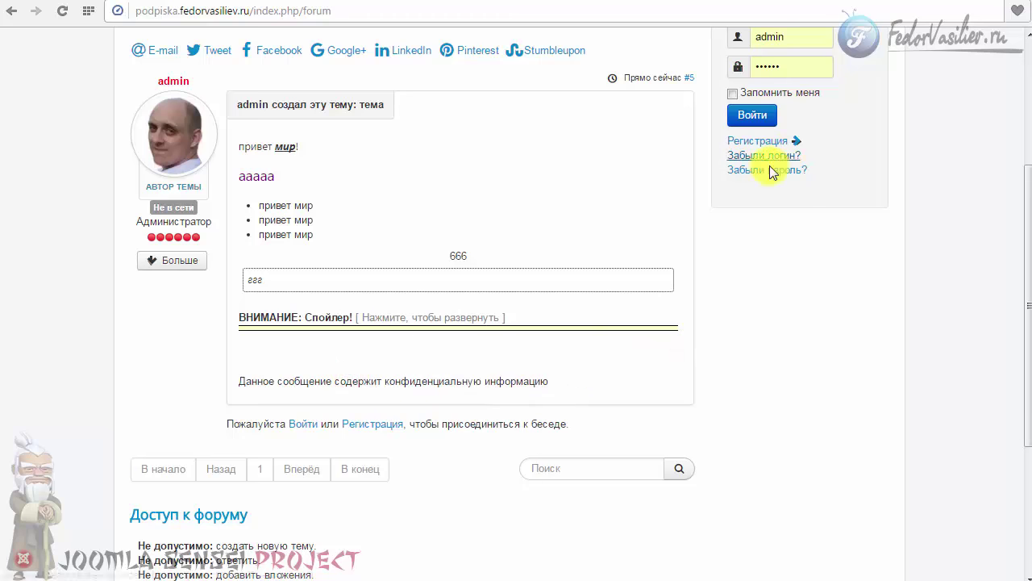
# Log in with the "test" account and examine how the confidential line is shown in the topic.
pyautogui.scroll(2, 779, 161)
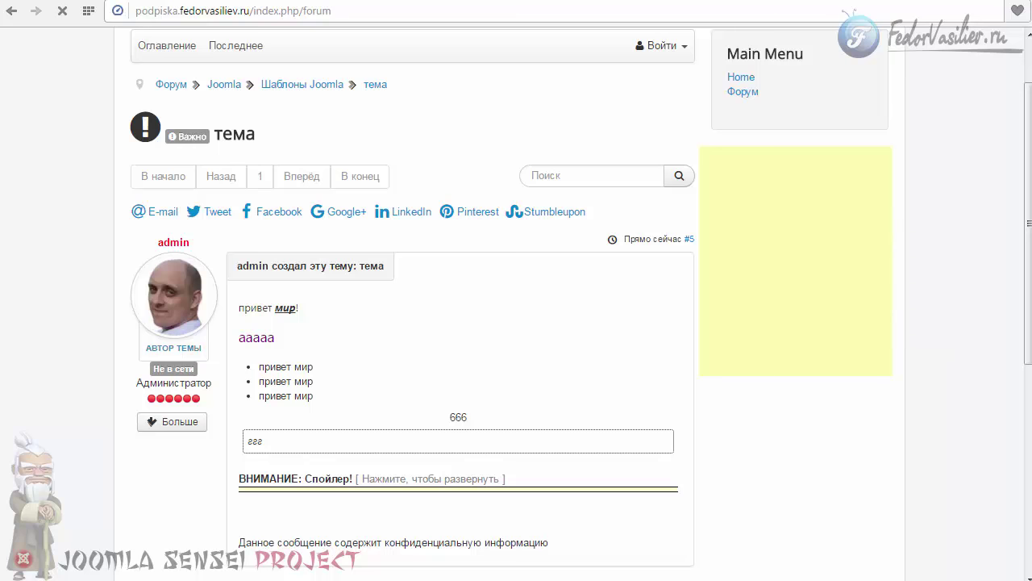
pyautogui.scroll(-3, 606, 300)
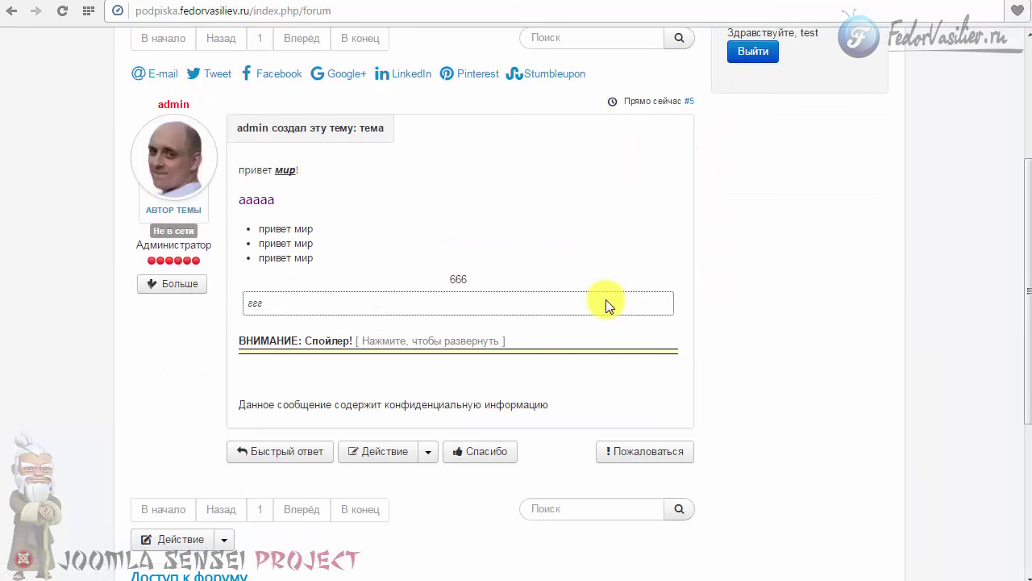
pyautogui.moveTo(551, 404); pyautogui.dragTo(240, 403)
pyautogui.click(254, 403)
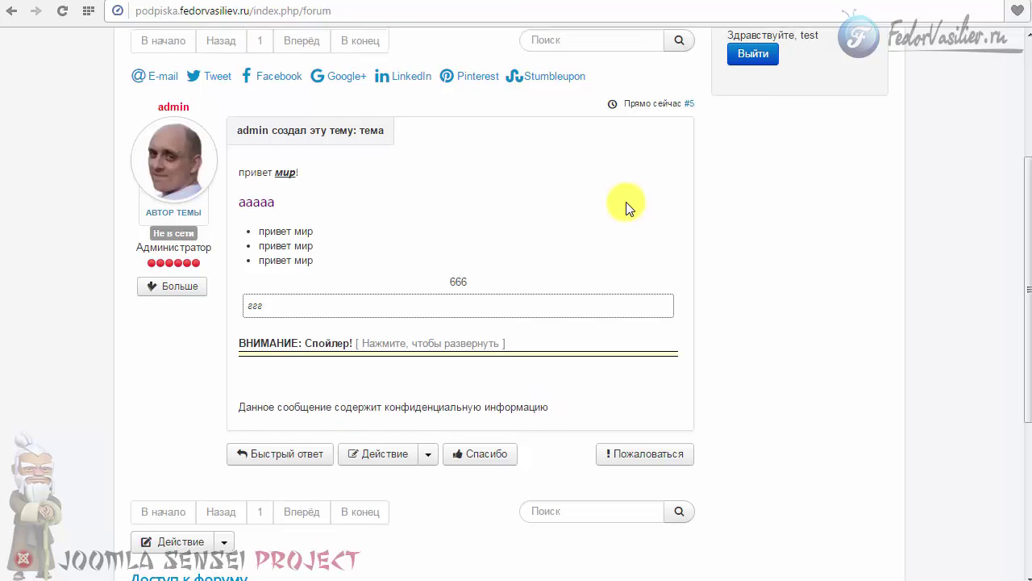
# Log out of the "test" account and log back in as the administrator.
pyautogui.scroll(1, 627, 208)
pyautogui.click(749, 131)
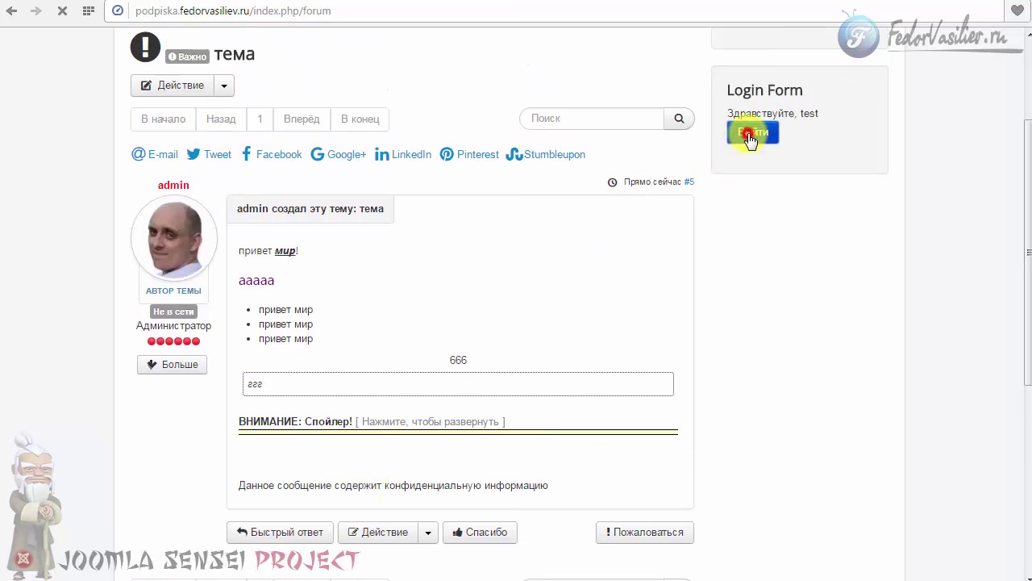
pyautogui.scroll(-2, 431, 516)
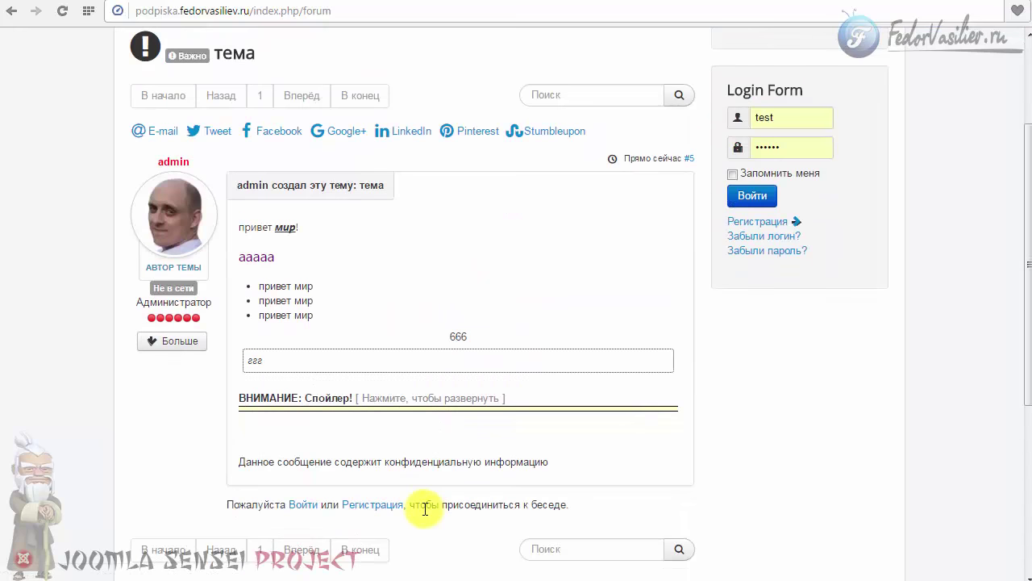
pyautogui.click(772, 119)
pyautogui.press('Escape')
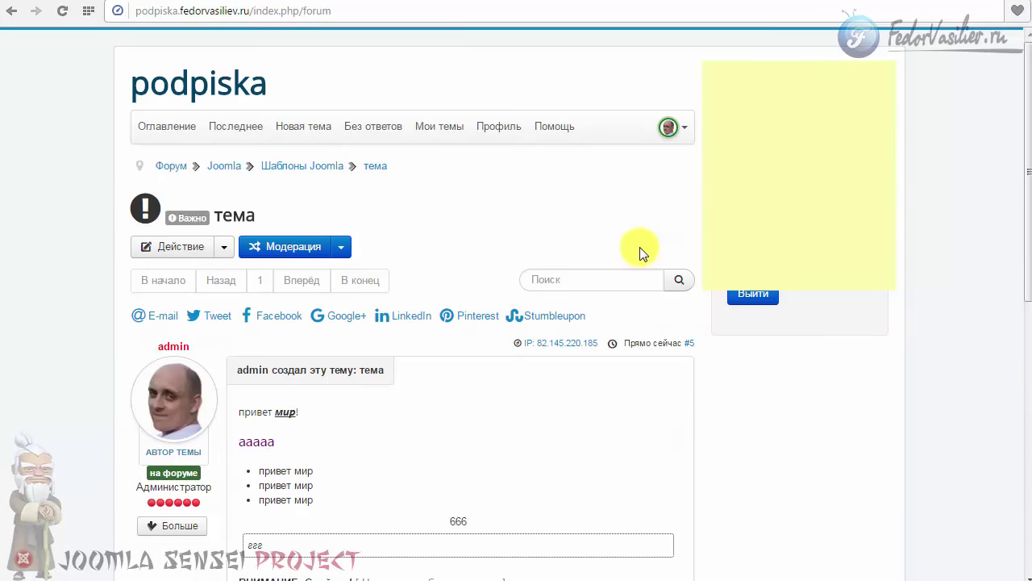
# Check the confidential block as administrator and open the forum message for editing.
pyautogui.scroll(-6, 641, 251)
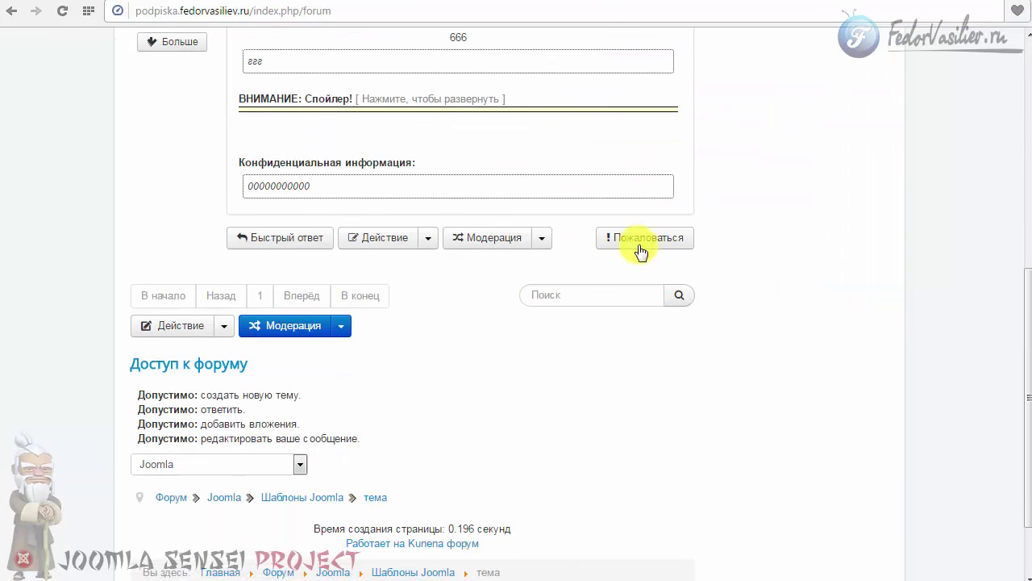
pyautogui.click(428, 238)
pyautogui.click(394, 304)
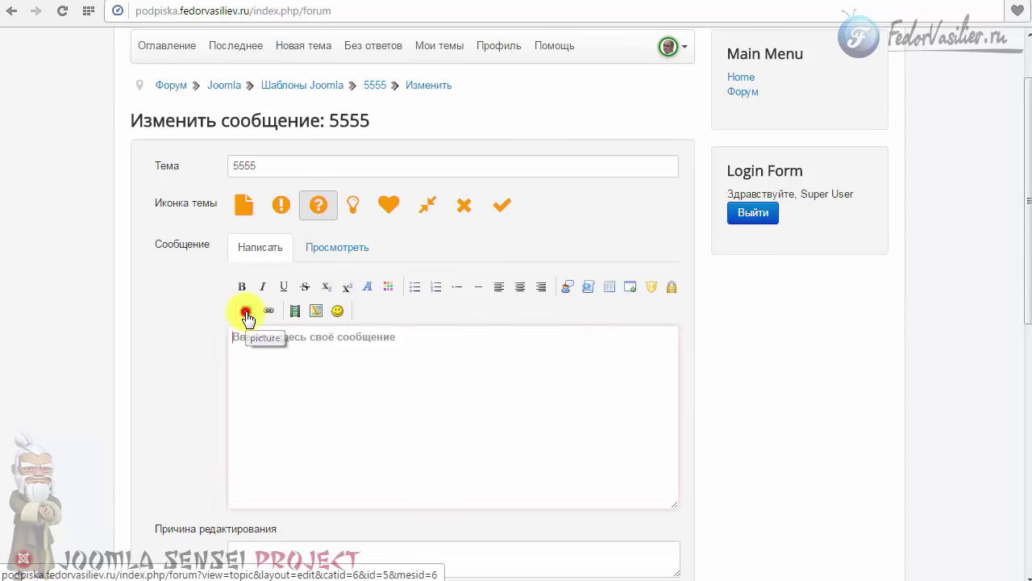
# Open the picture insertion settings and examine the size, alternative text and URL fields, closing them without adding an image.
pyautogui.click(247, 315)
pyautogui.moveTo(331, 113); pyautogui.dragTo(679, 118)
pyautogui.click(454, 113)
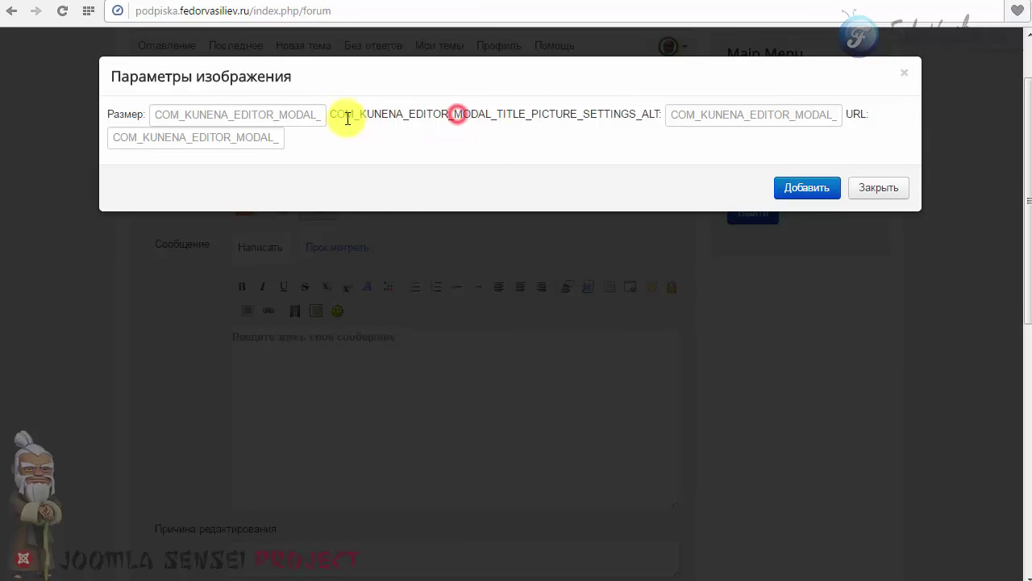
pyautogui.moveTo(336, 112); pyautogui.dragTo(665, 118)
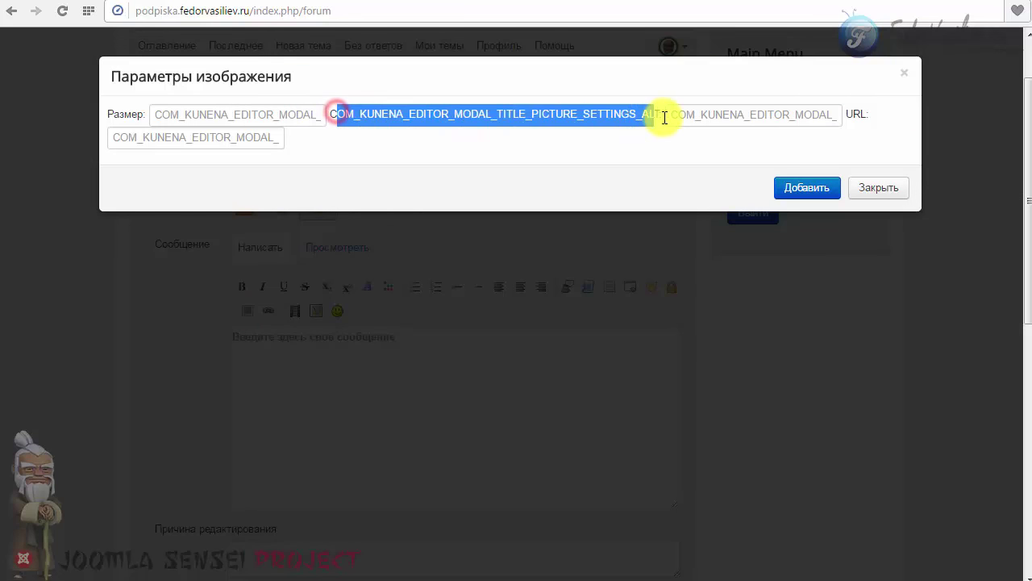
pyautogui.click(166, 113)
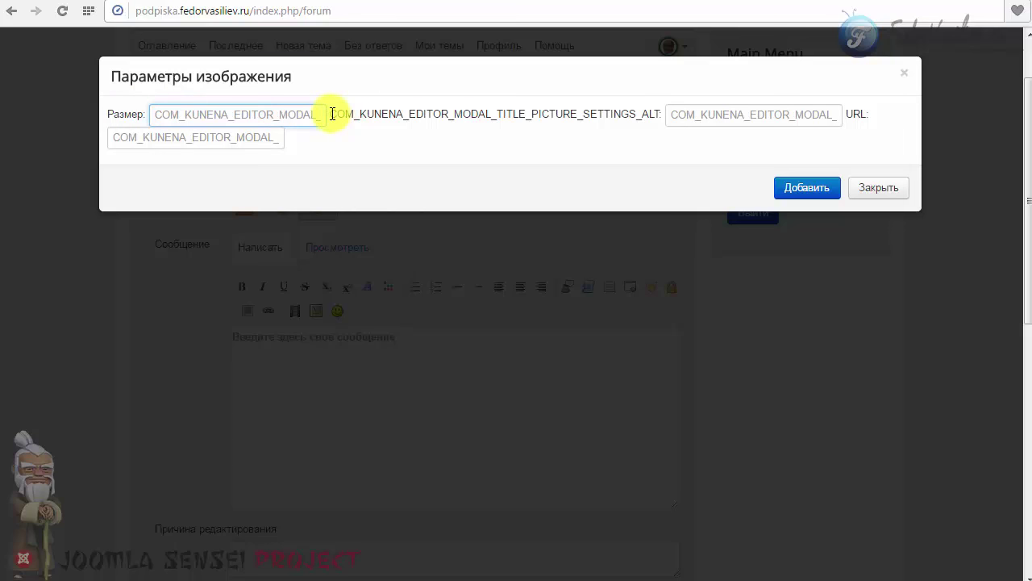
pyautogui.moveTo(332, 114); pyautogui.dragTo(663, 114)
pyautogui.click(346, 119)
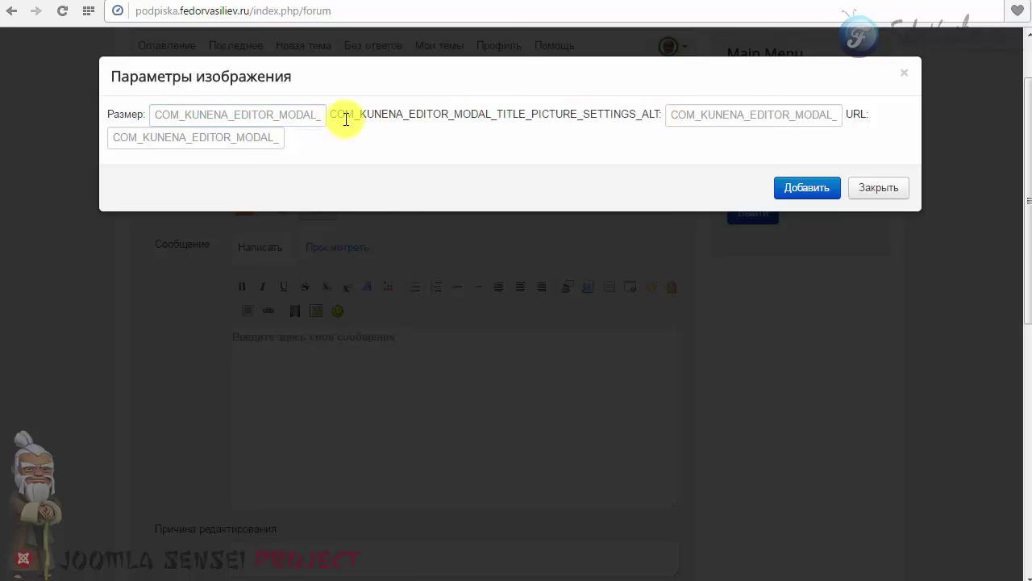
pyautogui.click(344, 114)
pyautogui.moveTo(332, 114); pyautogui.dragTo(651, 109)
pyautogui.click(639, 113)
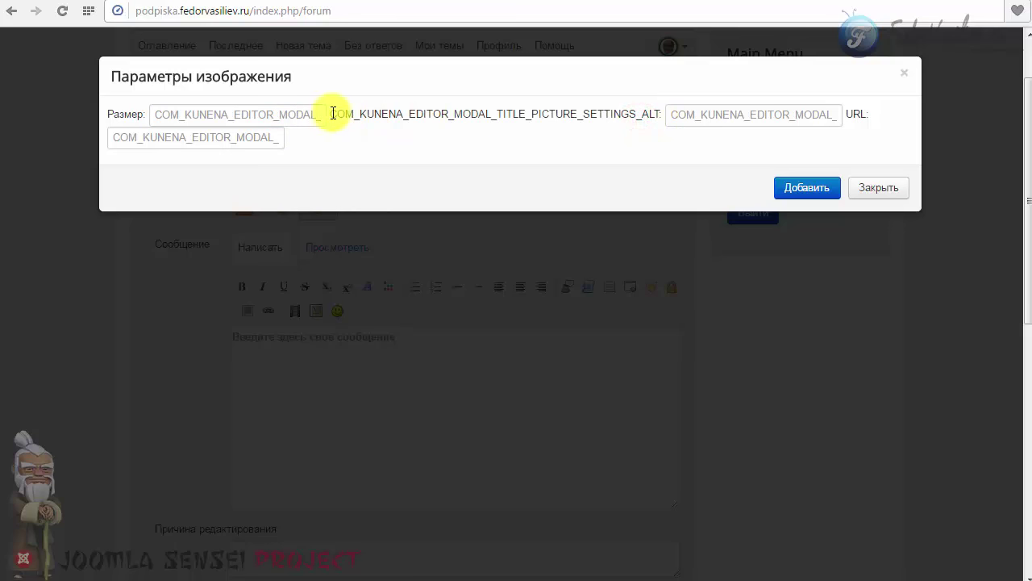
pyautogui.moveTo(332, 113); pyautogui.dragTo(654, 108)
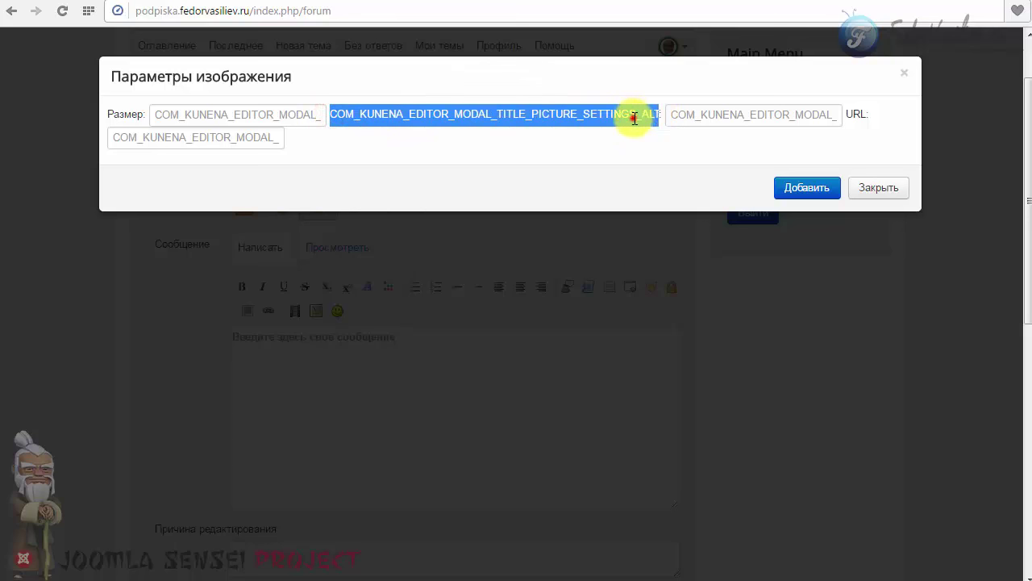
pyautogui.click(633, 118)
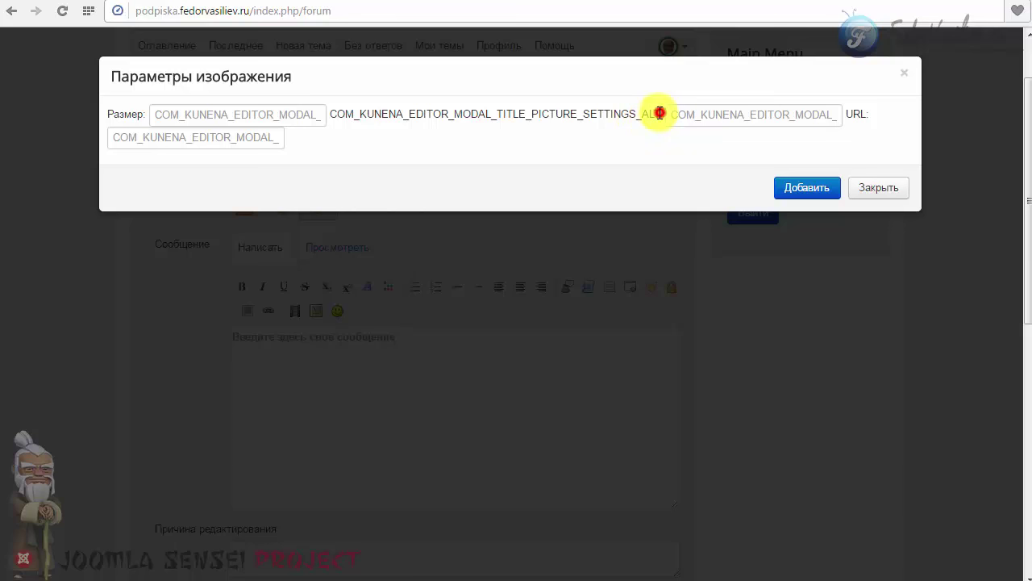
pyautogui.moveTo(660, 113)
pyautogui.mouseDown()
pyautogui.moveTo(328, 112)
pyautogui.moveTo(678, 121)
pyautogui.mouseUp()
pyautogui.press('Escape')
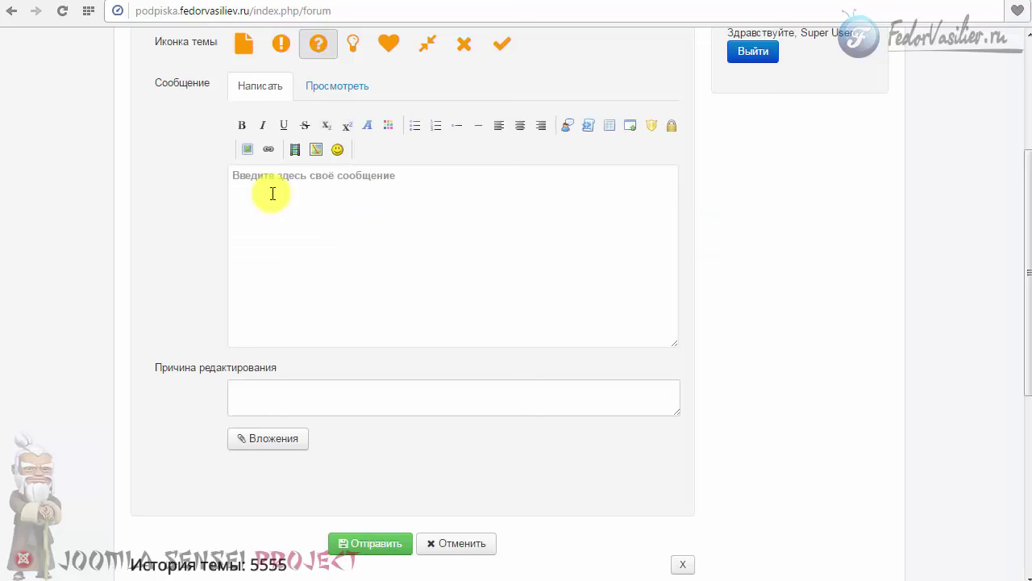
# Expand the message's attachments section and check the allowed file extensions and maximum file sizes.
pyautogui.click(270, 180)
pyautogui.scroll(-3, 255, 182)
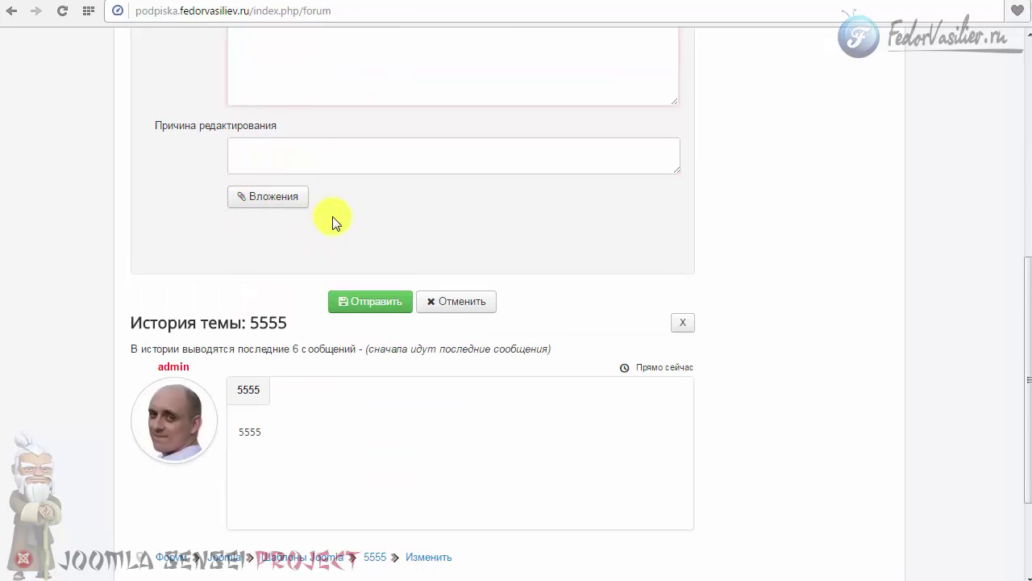
pyautogui.click(266, 206)
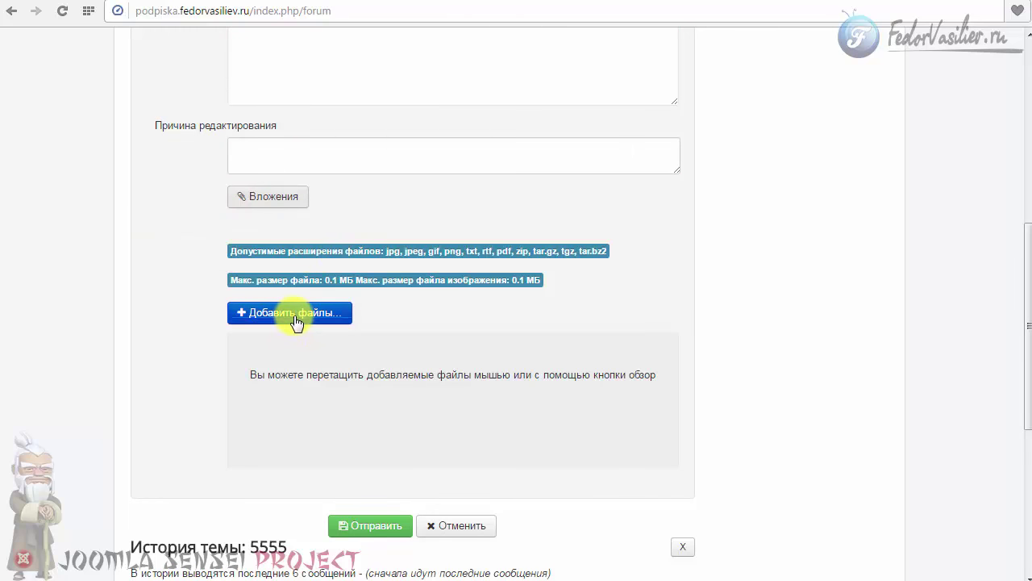
pyautogui.scroll(2, 336, 476)
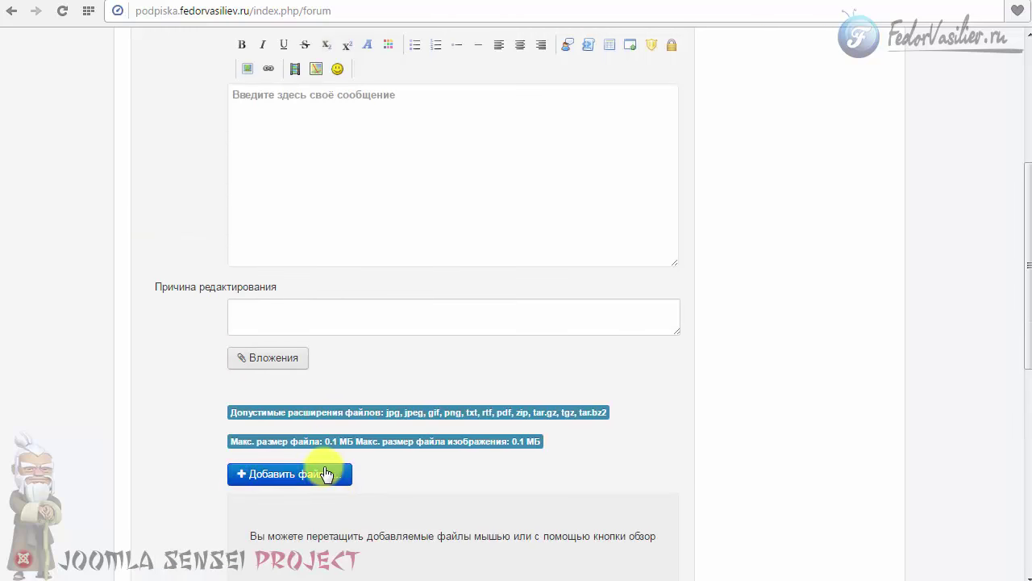
pyautogui.scroll(1, 342, 438)
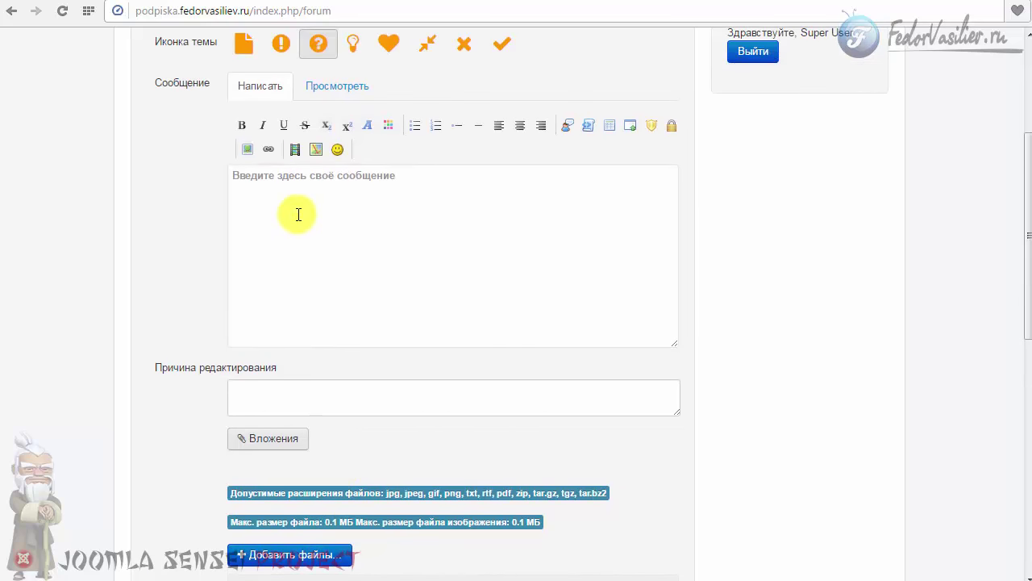
pyautogui.click(295, 214)
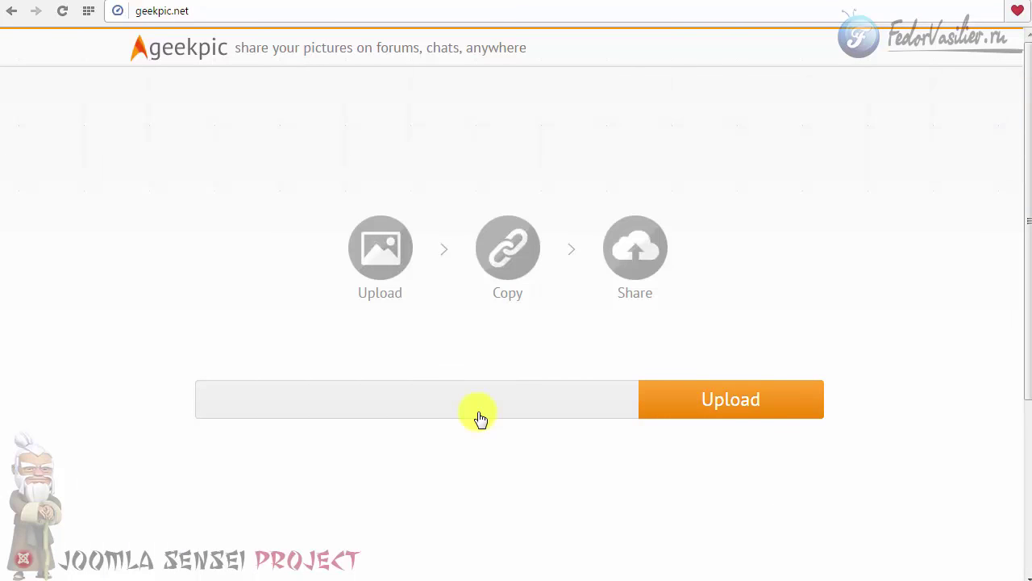
# Switch to the geekpic.net image hosting site and upload the file img01.jpg.
pyautogui.click(196, 10)
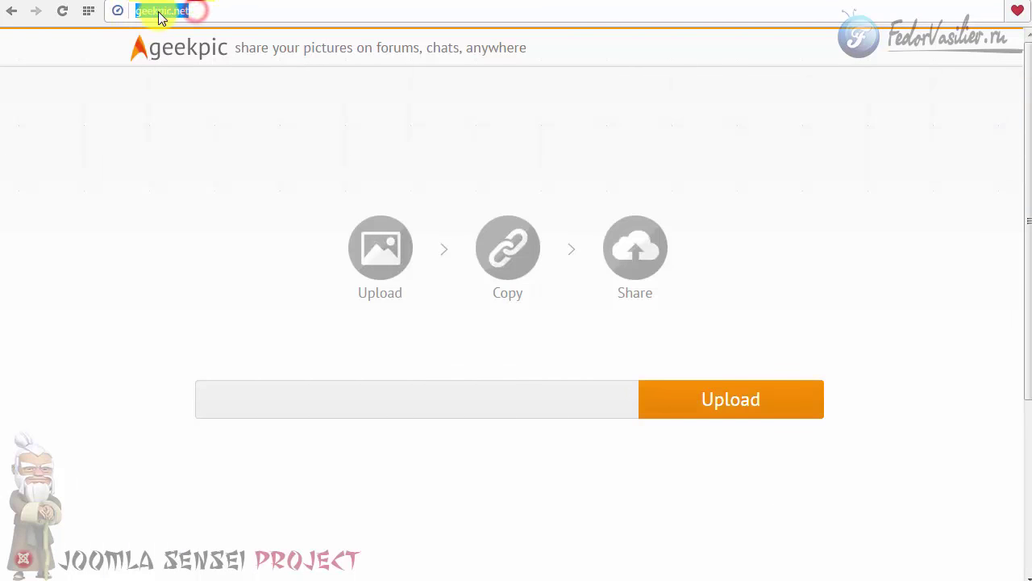
pyautogui.click(196, 11)
pyautogui.scroll(-1, 302, 196)
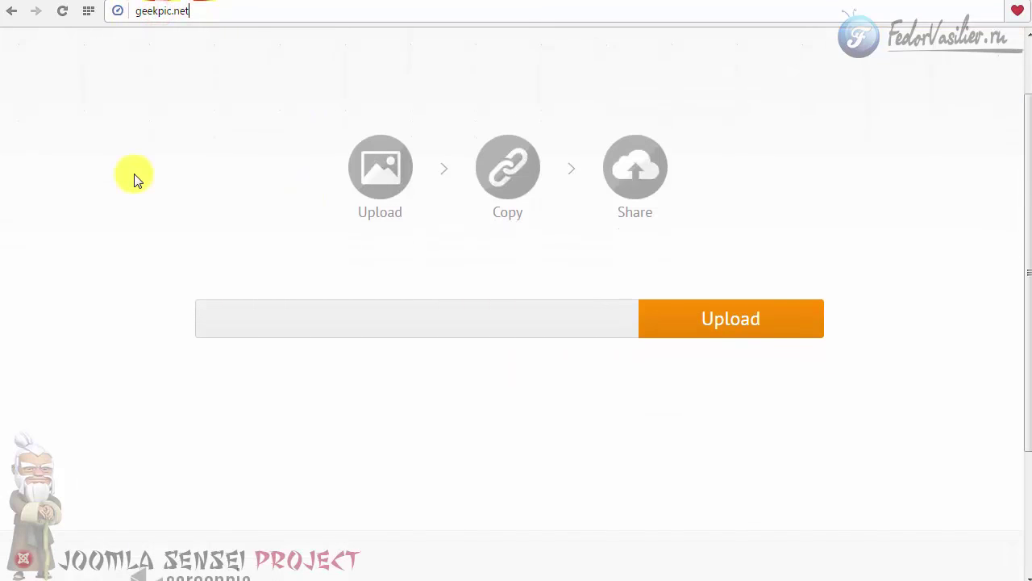
pyautogui.scroll(1, 437, 325)
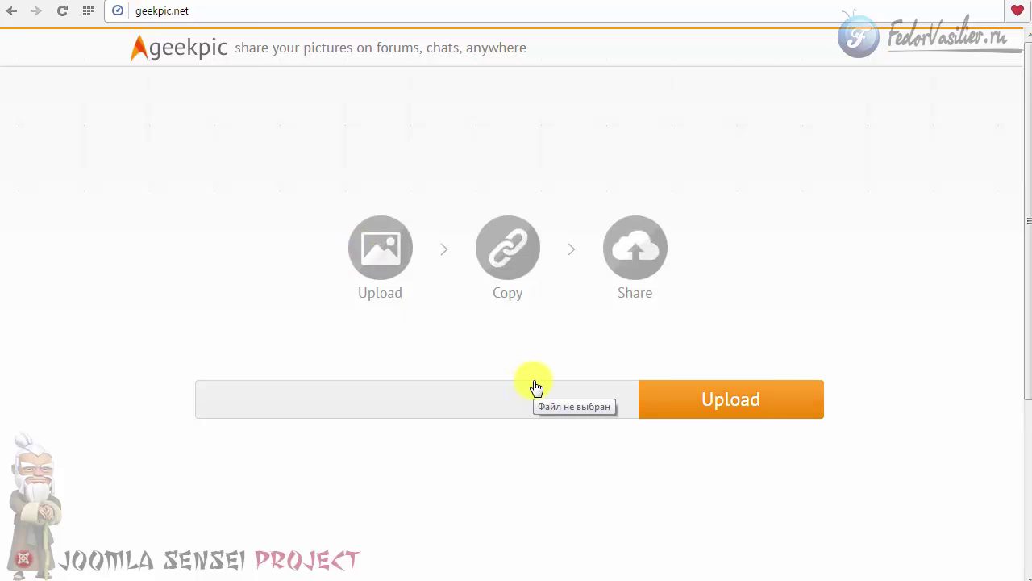
pyautogui.click(721, 403)
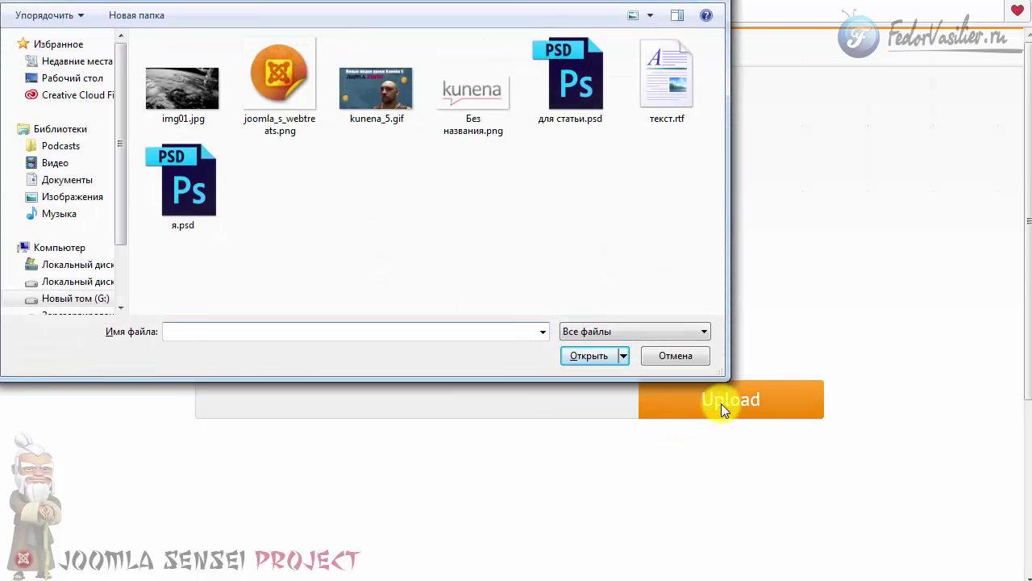
pyautogui.click(182, 89)
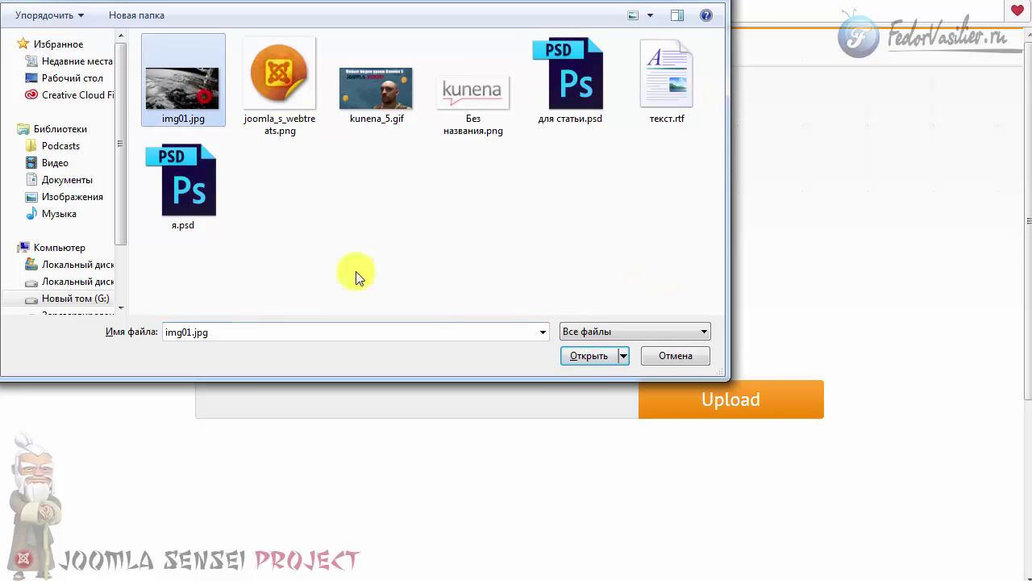
pyautogui.click(594, 353)
pyautogui.click(712, 412)
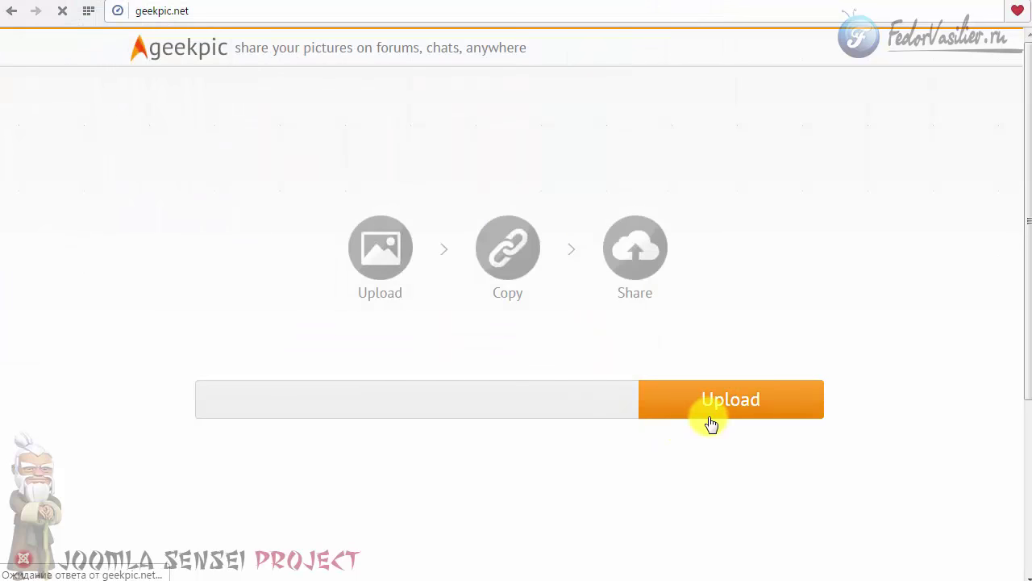
# Copy the uploaded picture's Original Image link and return to the forum message editor.
pyautogui.scroll(-4, 526, 316)
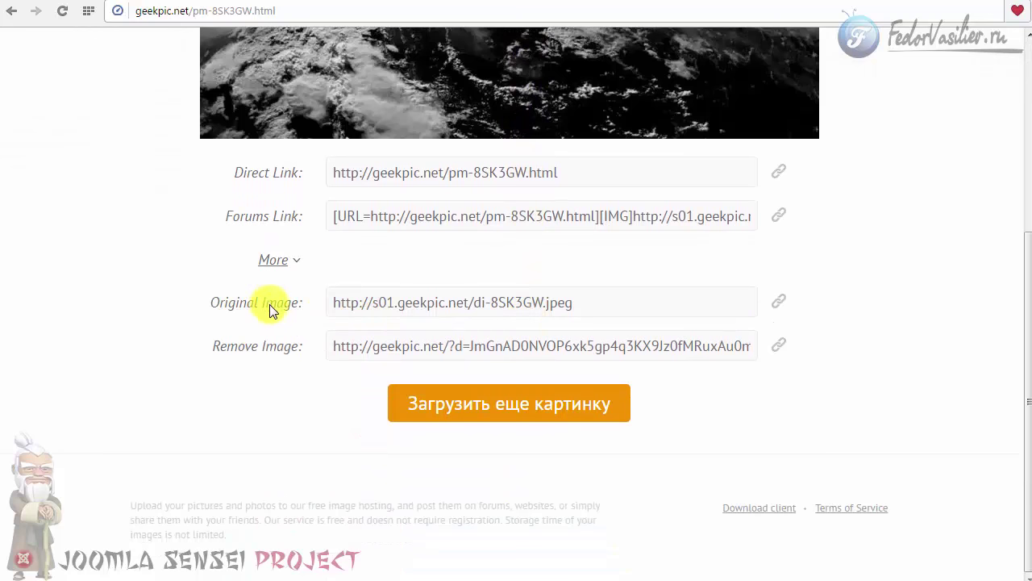
pyautogui.click(390, 306)
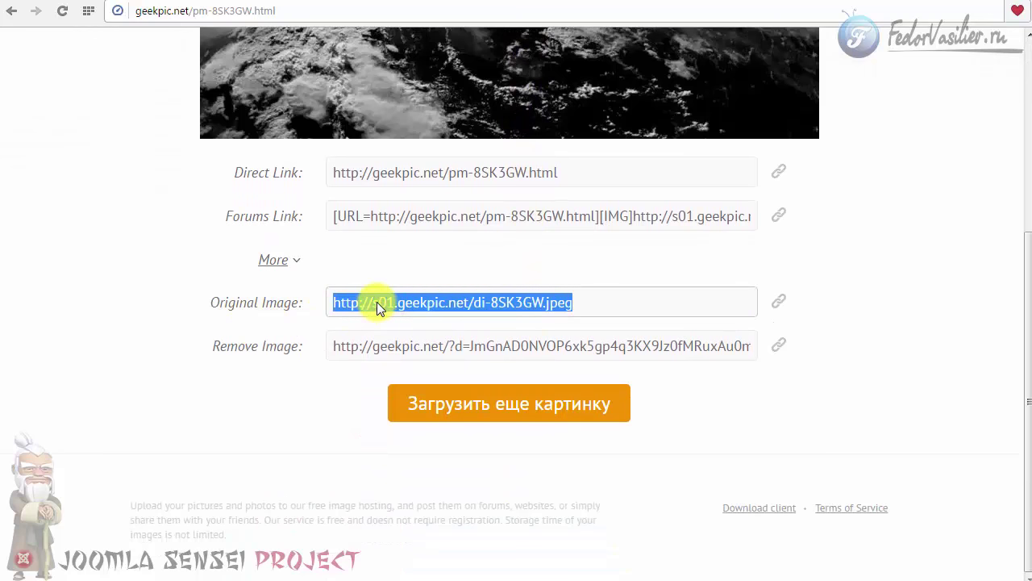
pyautogui.rightClick(377, 302)
pyautogui.click(426, 357)
pyautogui.hotkey('ctrl', 'Tab')
pyautogui.click(346, 179)
pyautogui.click(245, 149)
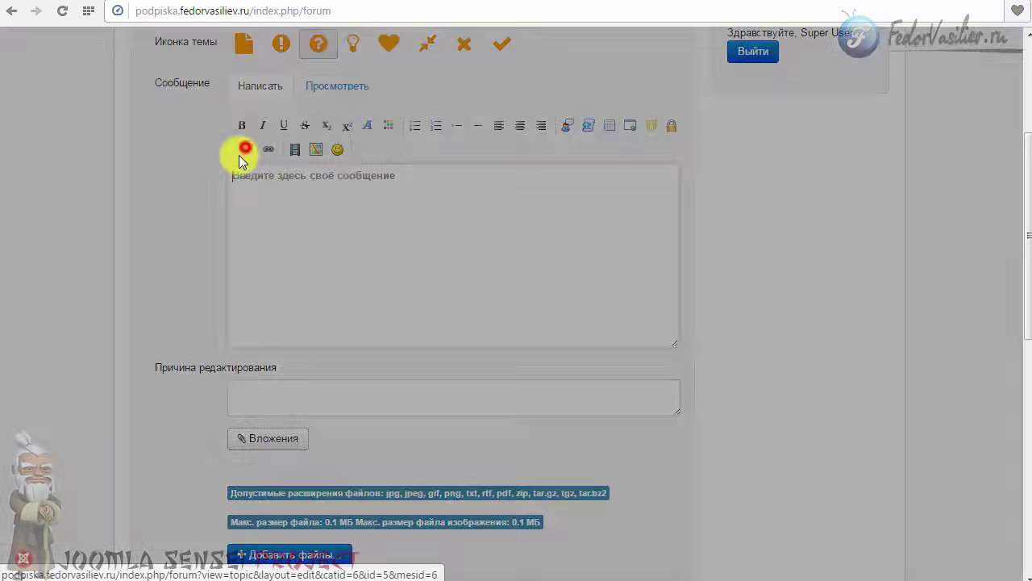
pyautogui.click(715, 109)
pyautogui.click(177, 119)
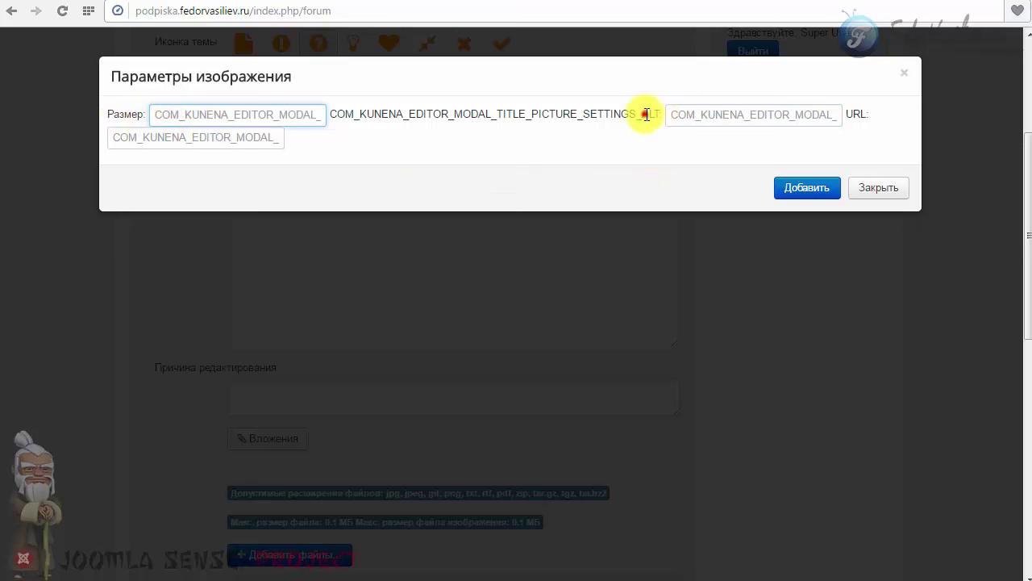
pyautogui.moveTo(644, 113); pyautogui.dragTo(667, 115)
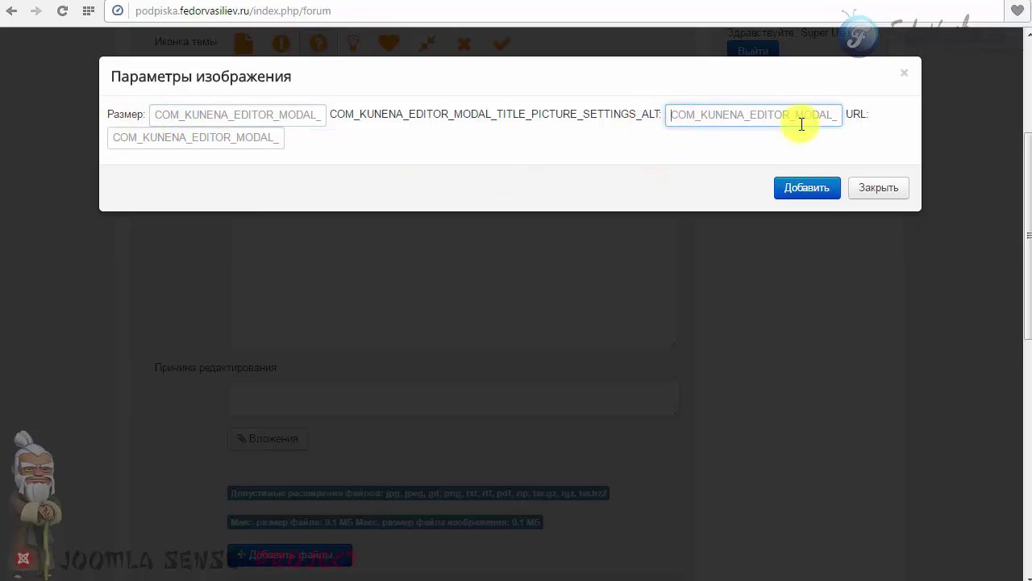
pyautogui.moveTo(846, 114); pyautogui.dragTo(869, 114)
pyautogui.click(147, 137)
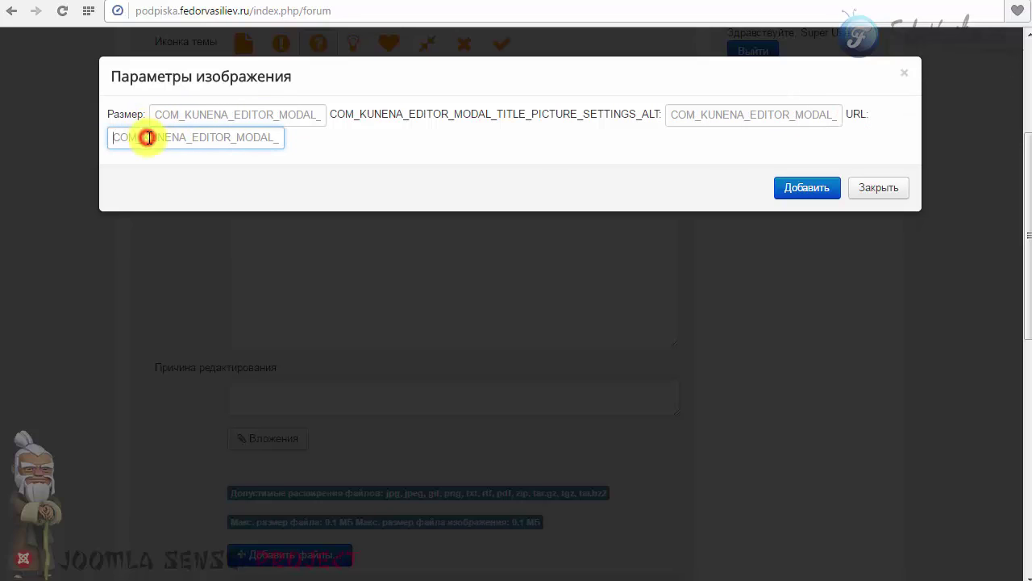
pyautogui.rightClick(147, 138)
pyautogui.click(180, 231)
pyautogui.click(801, 187)
# Preview the message with the inserted picture, view the picture at full size and go back to the editor.
pyautogui.scroll(2, 527, 272)
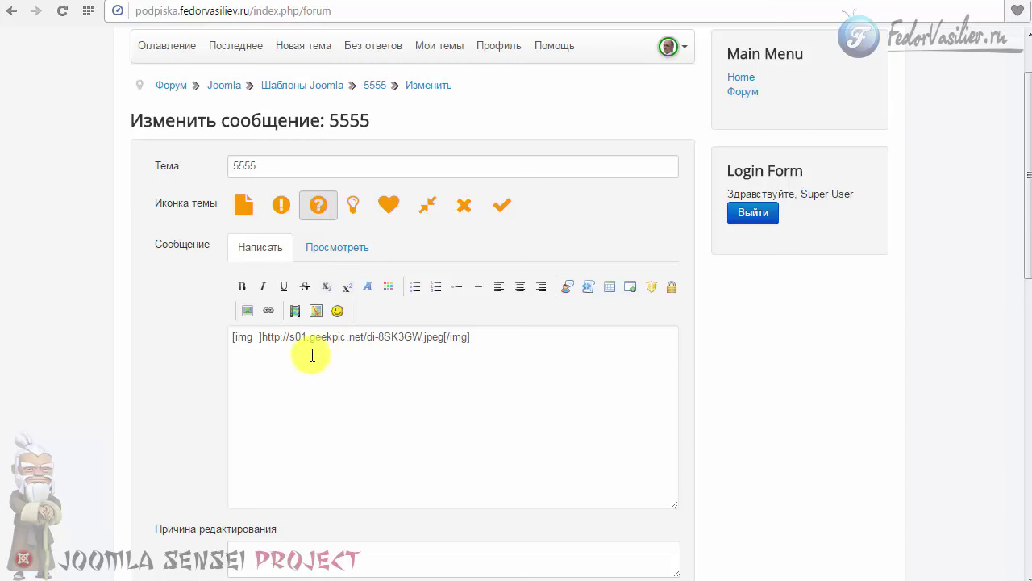
pyautogui.click(338, 249)
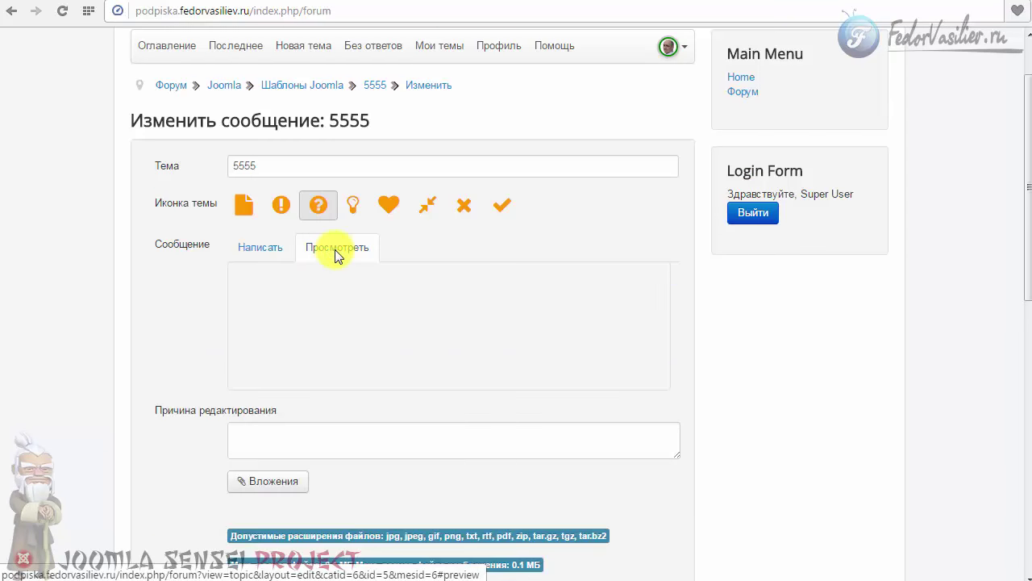
pyautogui.scroll(-3, 358, 373)
pyautogui.scroll(2, 358, 368)
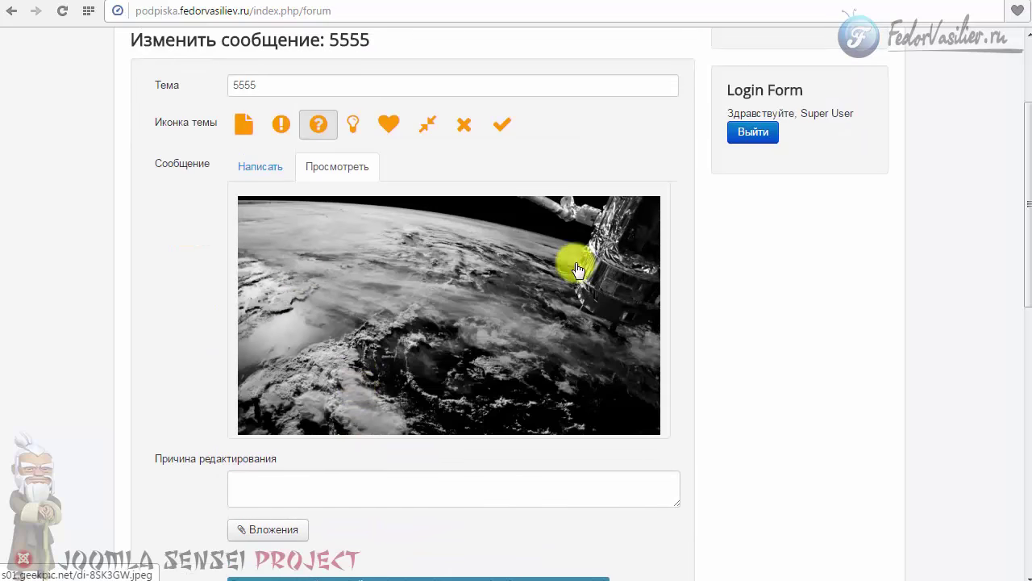
pyautogui.click(297, 234)
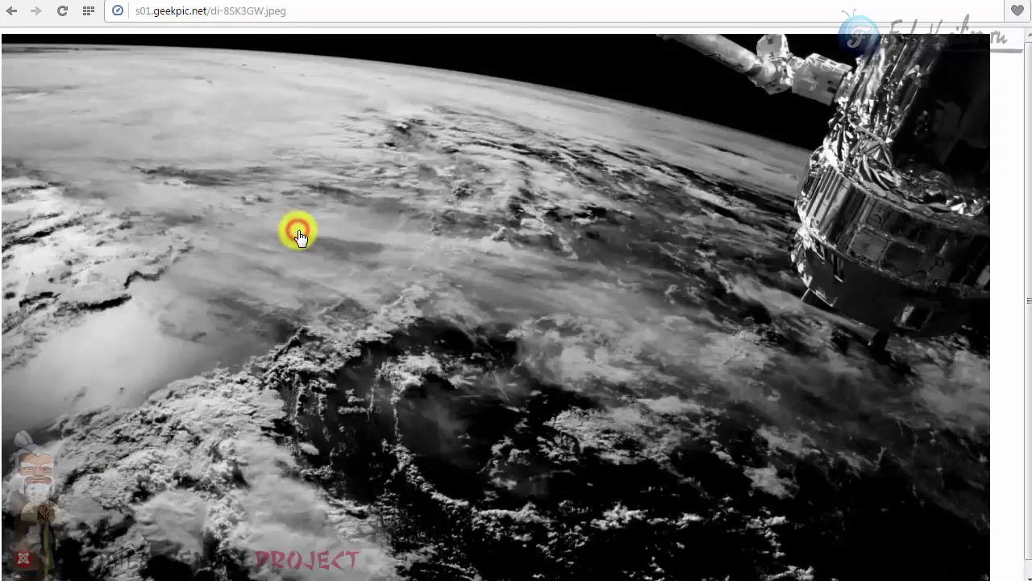
pyautogui.click(626, 302)
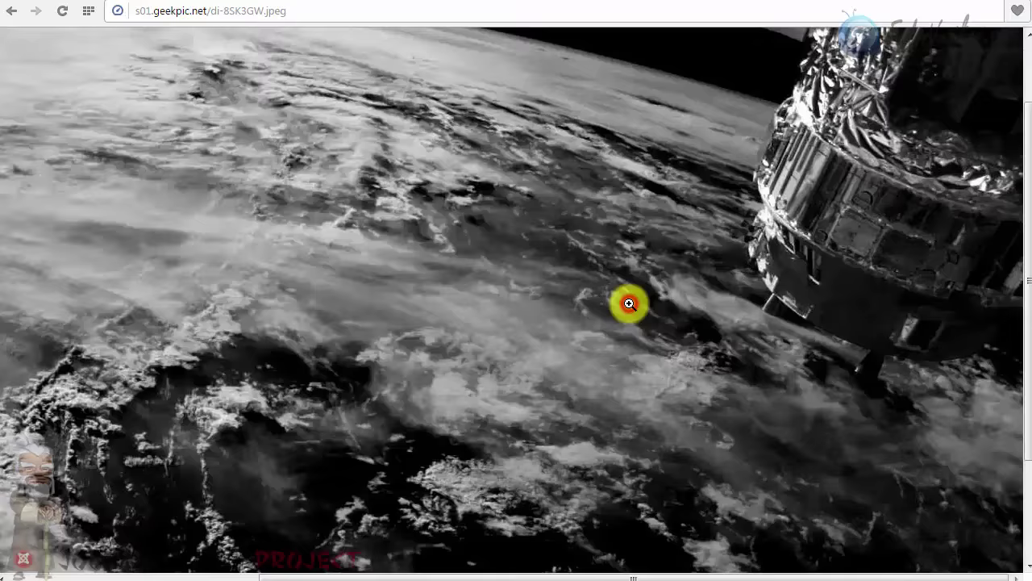
pyautogui.click(542, 307)
pyautogui.click(12, 12)
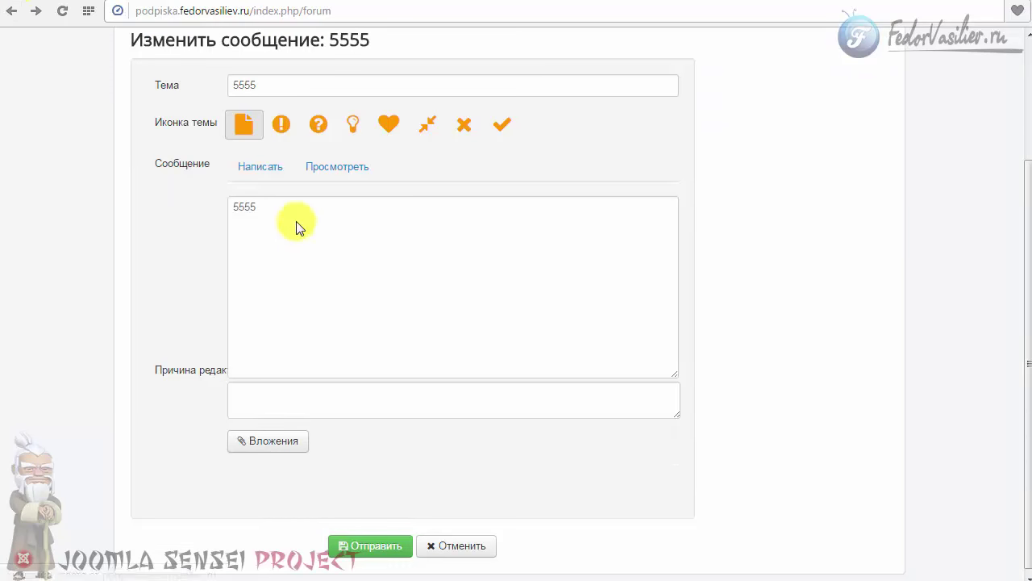
# Submit the edited message containing the image code.
pyautogui.click(295, 230)
pyautogui.click(500, 257)
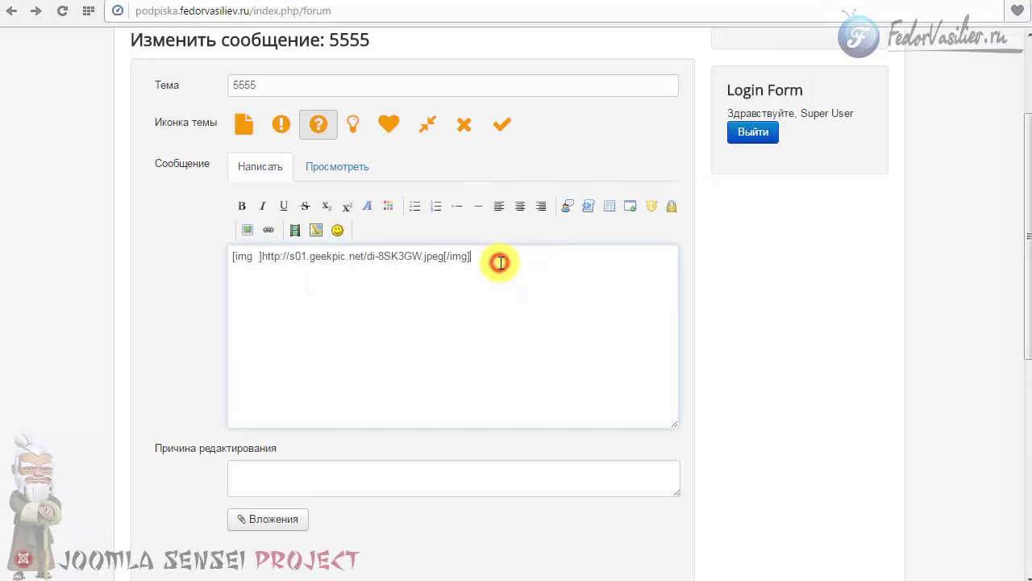
pyautogui.scroll(-3, 278, 306)
pyautogui.click(368, 382)
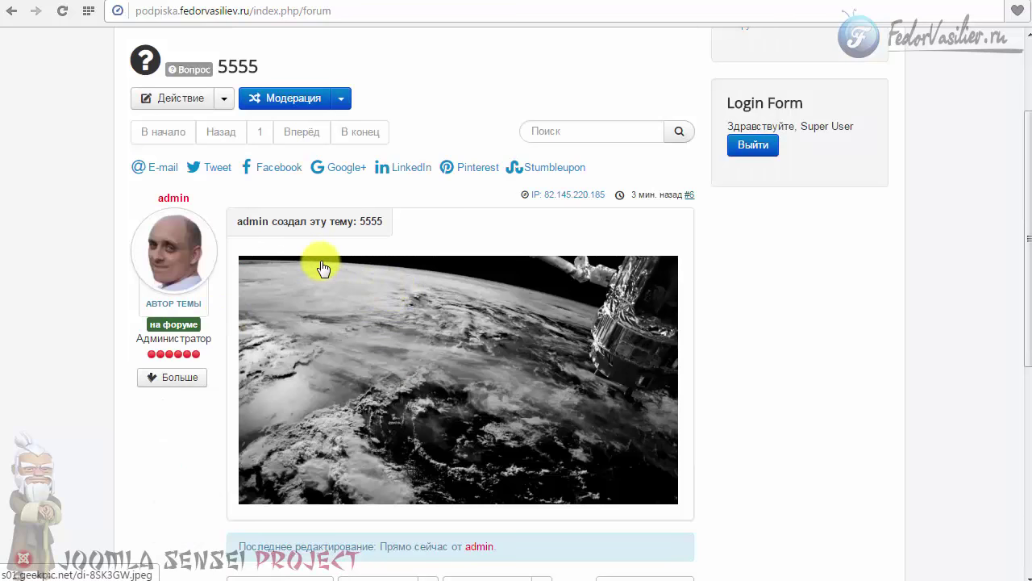
# Look through the published topic and enlarge its embedded picture.
pyautogui.scroll(-3, 452, 321)
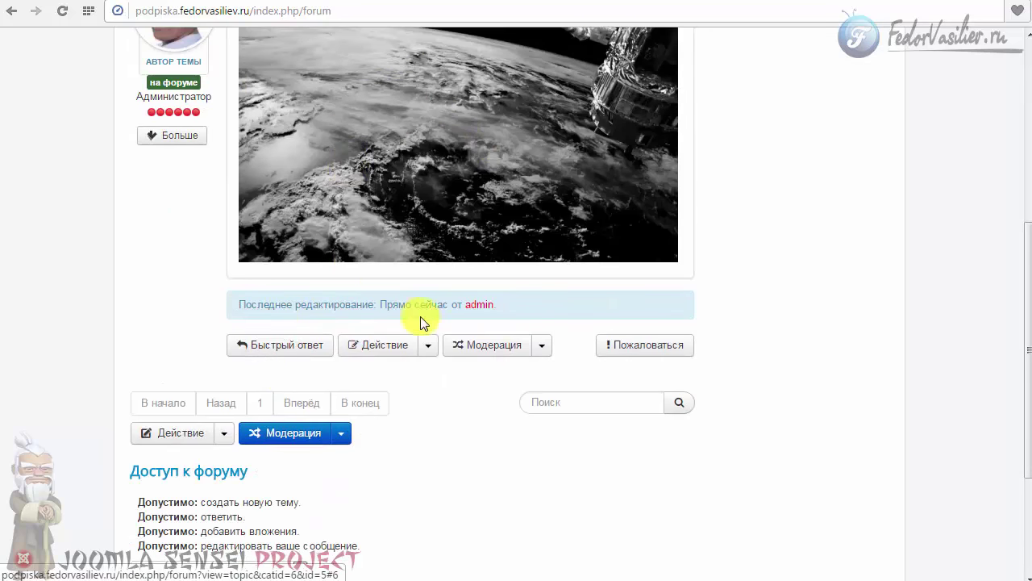
pyautogui.scroll(4, 606, 380)
pyautogui.click(396, 380)
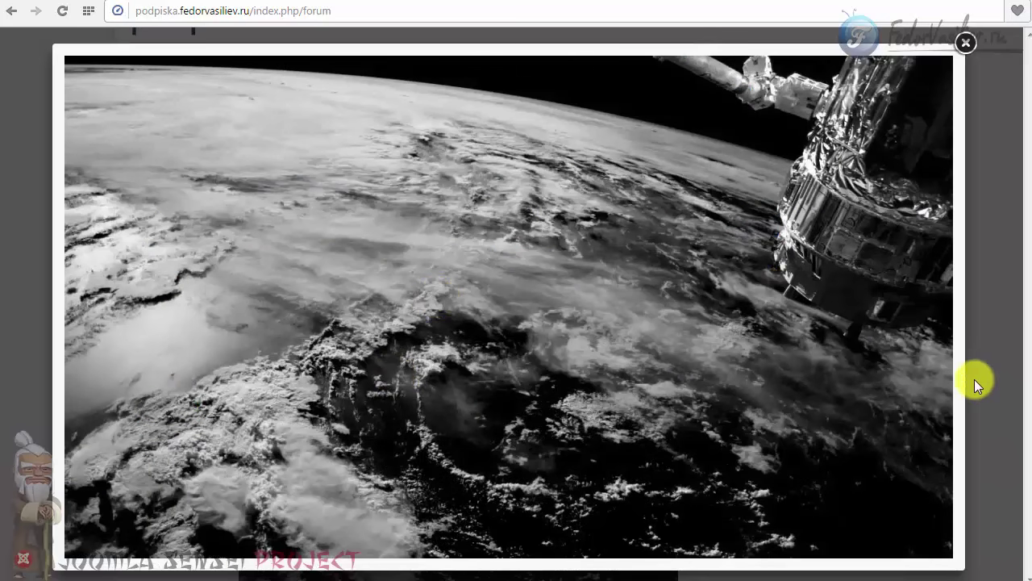
# Close the enlarged picture and look through the published topic 5555 with its embedded image.
pyautogui.click(965, 41)
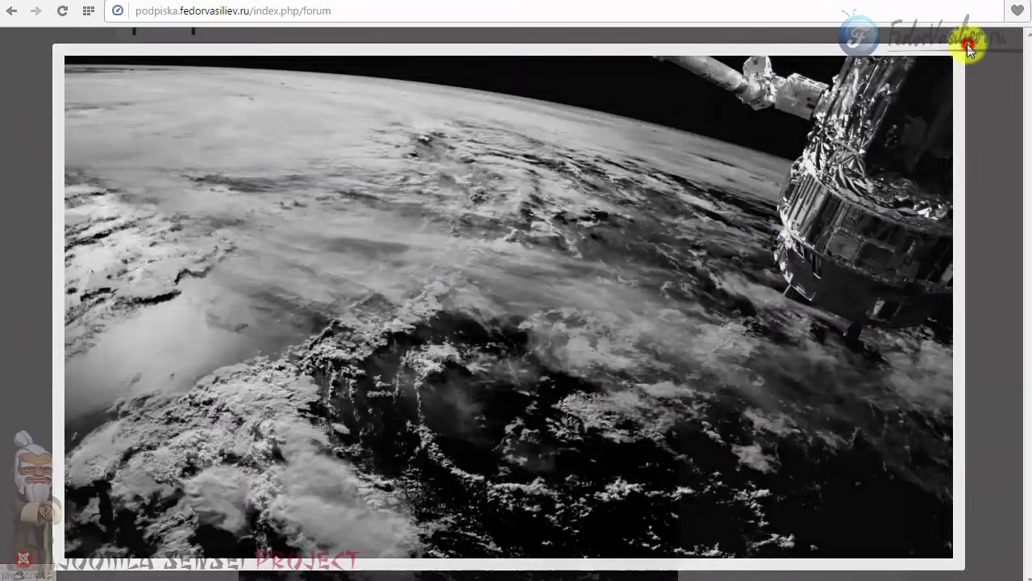
pyautogui.scroll(-2, 511, 288)
pyautogui.scroll(-1, 253, 231)
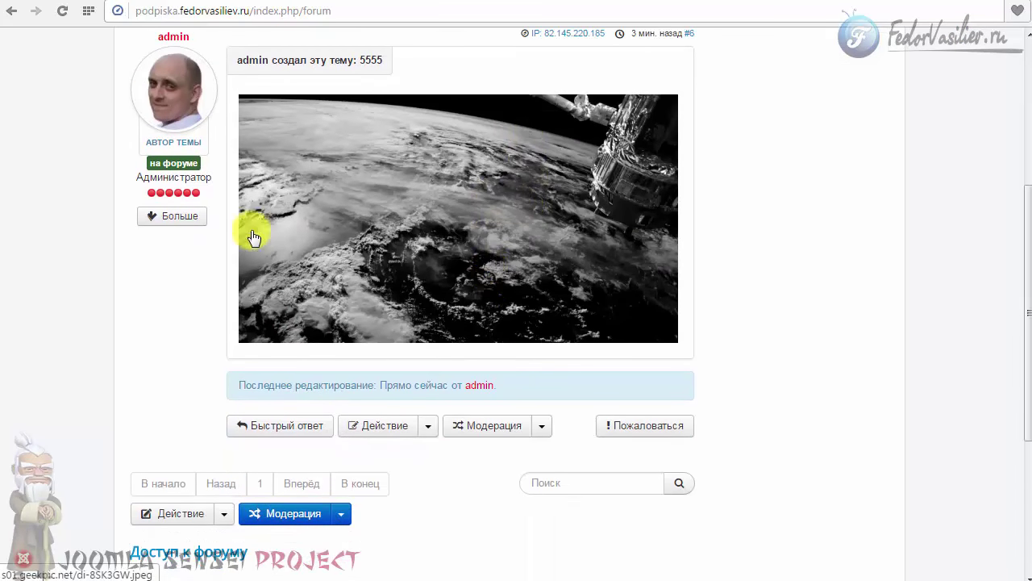
pyautogui.scroll(-3, 414, 362)
pyautogui.scroll(4, 412, 358)
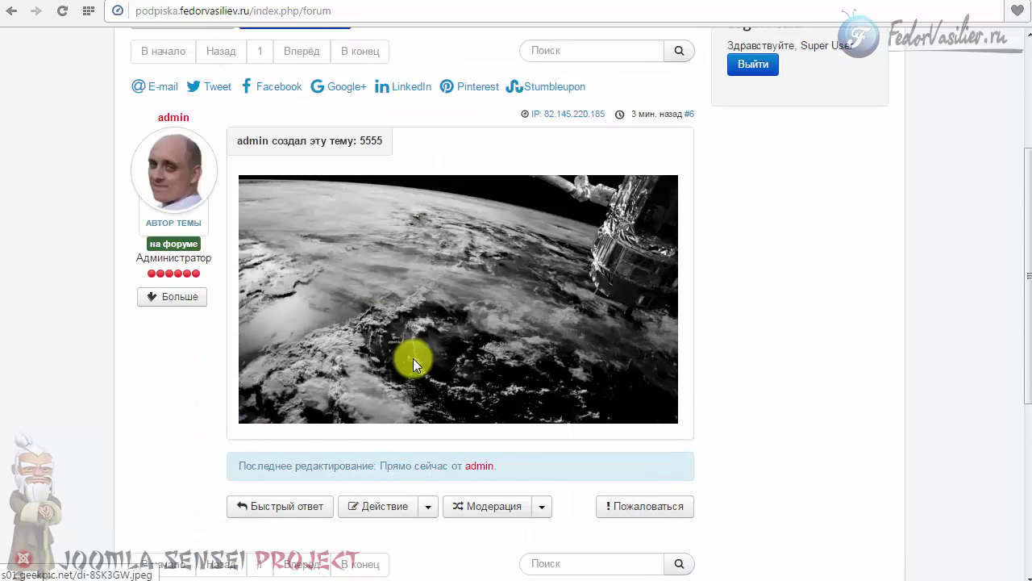
pyautogui.scroll(1, 413, 358)
pyautogui.scroll(-3, 416, 364)
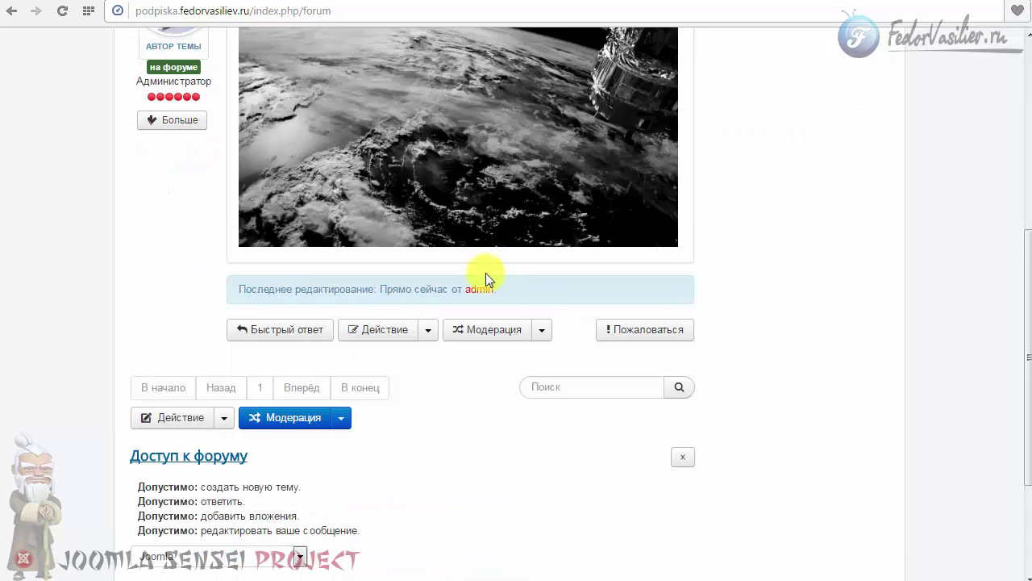
# Open the topic's message for editing and insert a link after the image code with URL # and text скачать.
pyautogui.click(427, 329)
pyautogui.click(427, 329)
pyautogui.click(396, 332)
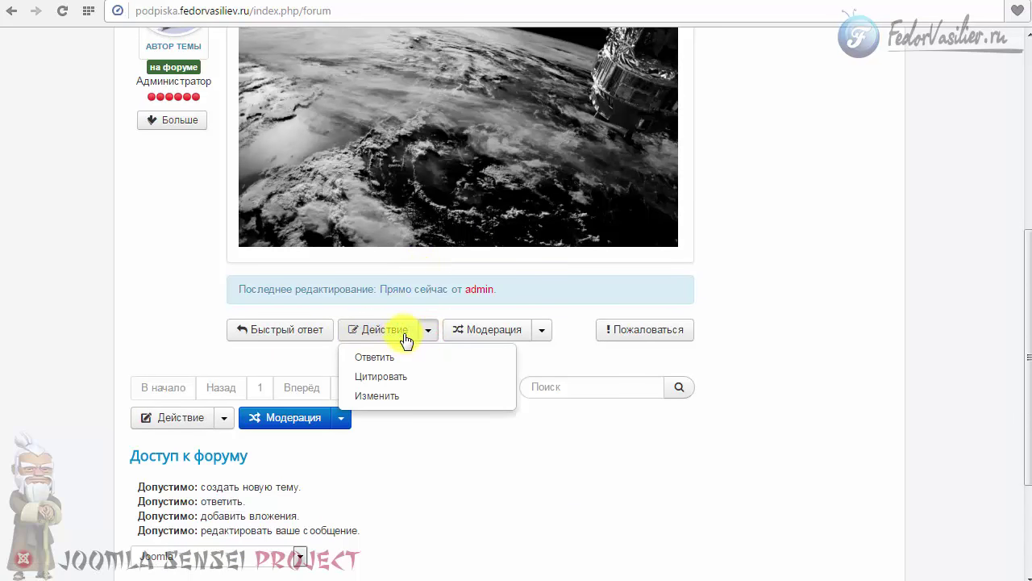
pyautogui.click(376, 395)
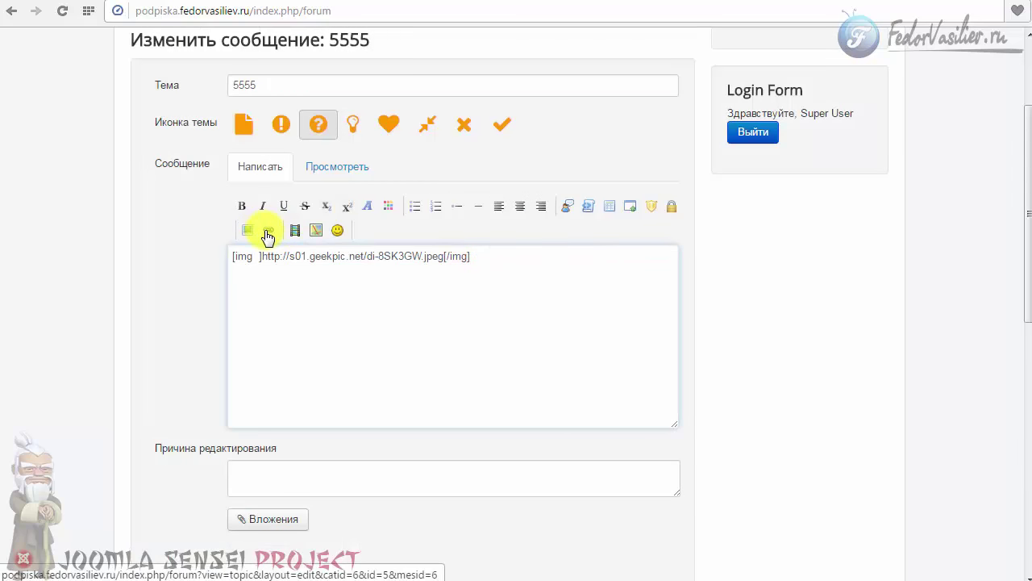
pyautogui.click(481, 261)
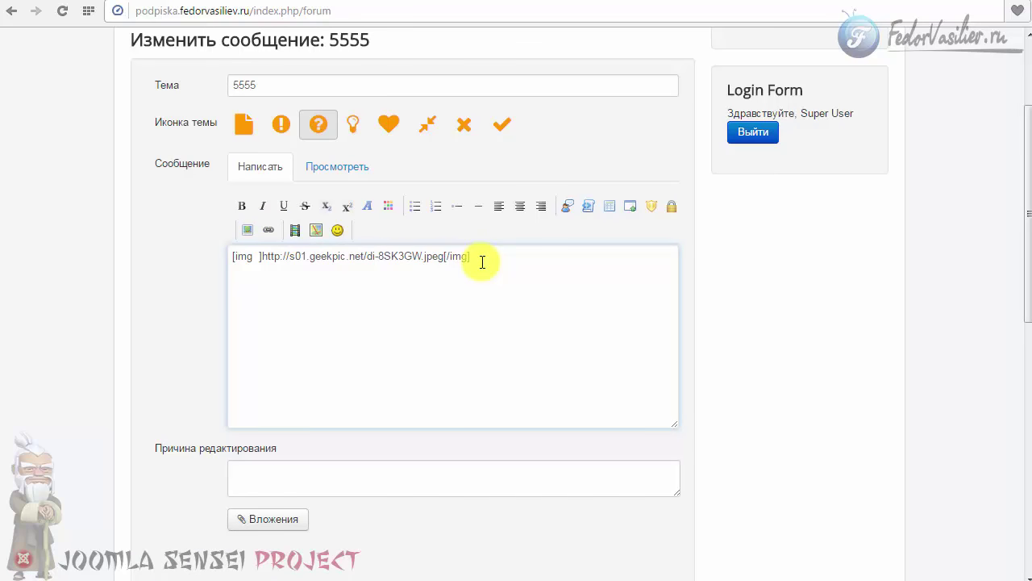
pyautogui.click(269, 231)
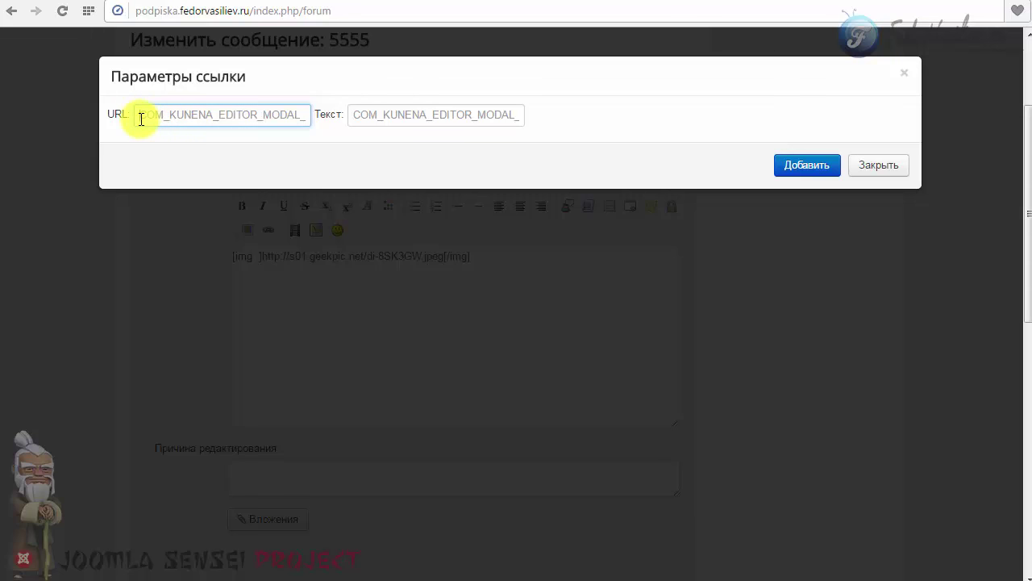
pyautogui.click(395, 118)
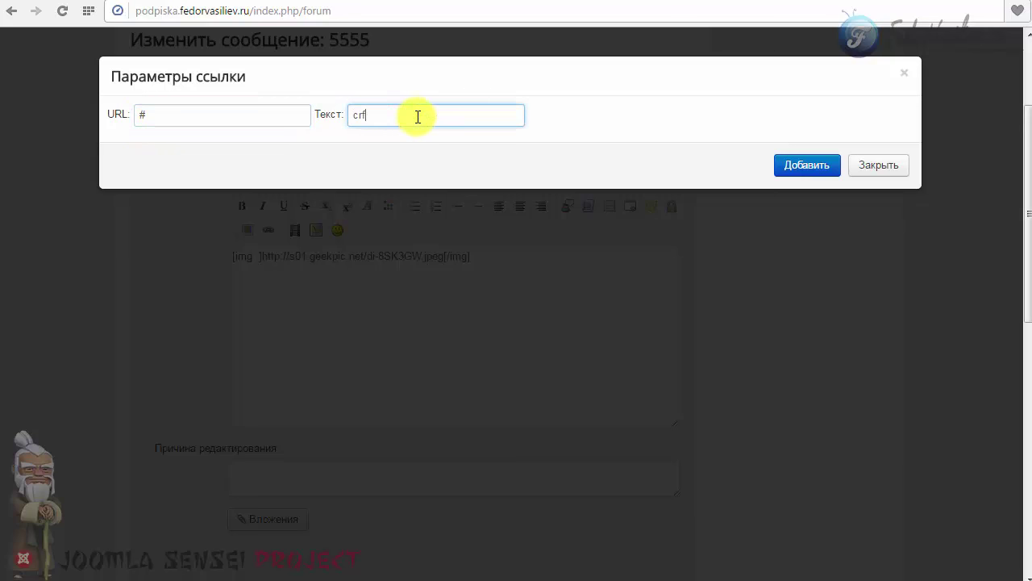
pyautogui.click(796, 167)
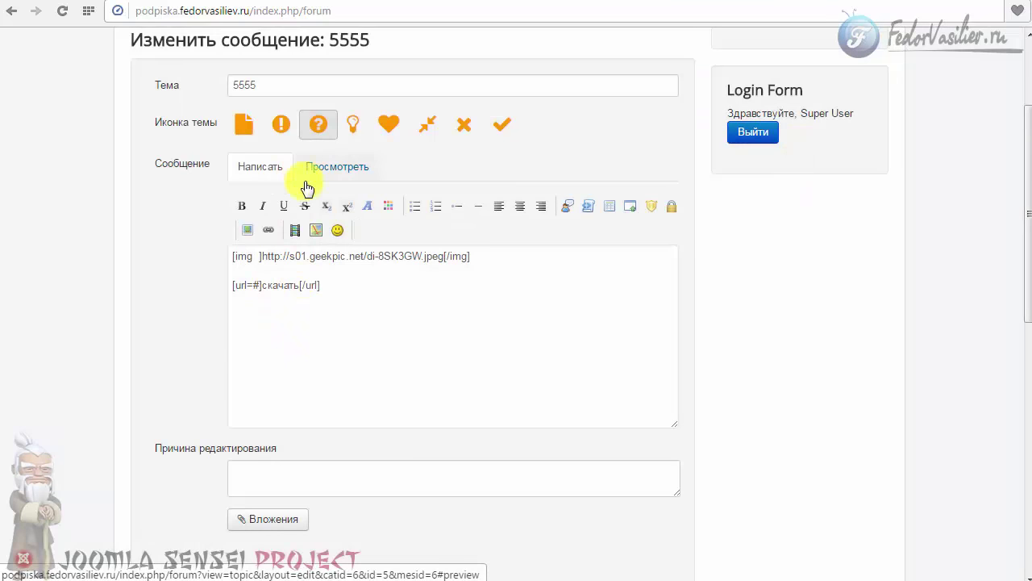
# Submit the edited message and highlight the link code in the published topic.
pyautogui.scroll(-3, 362, 454)
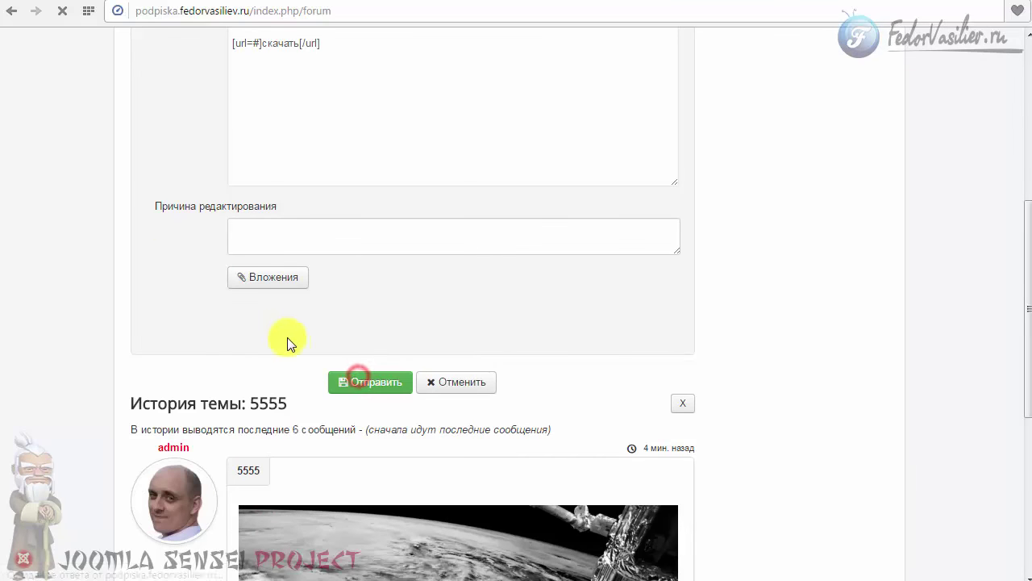
pyautogui.moveTo(338, 361); pyautogui.dragTo(241, 364)
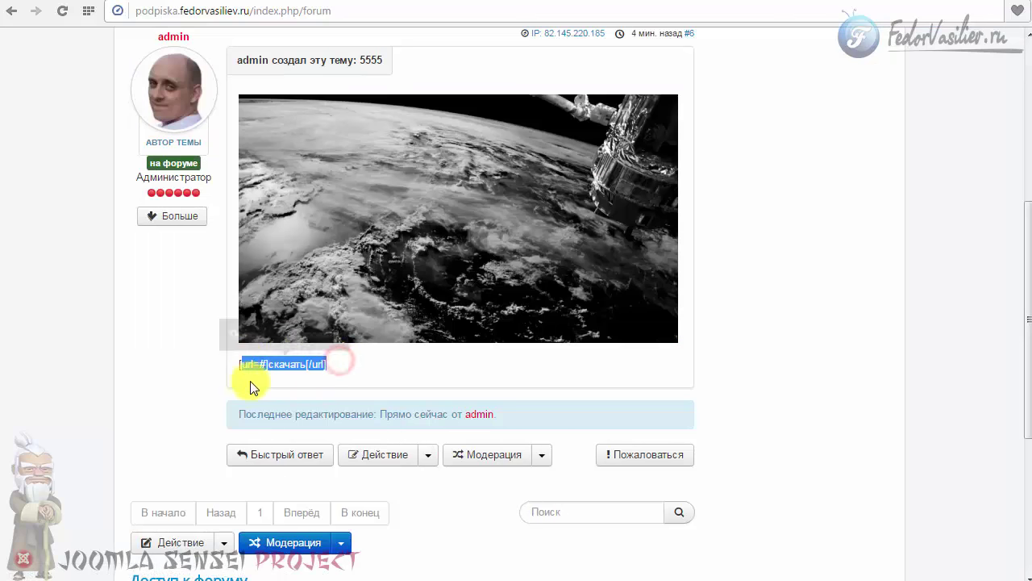
pyautogui.click(428, 458)
pyautogui.click(379, 523)
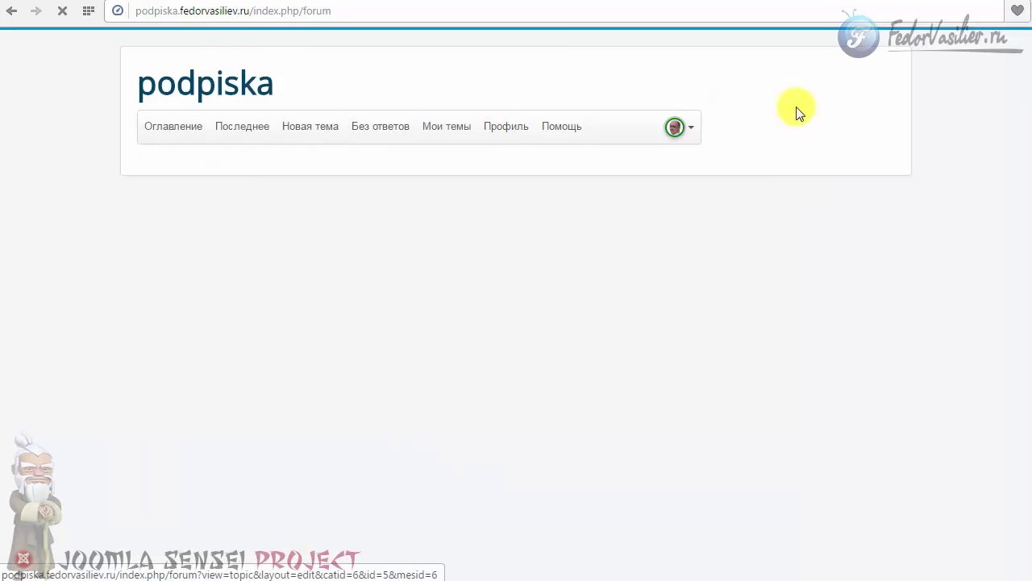
pyautogui.doubleClick(219, 12)
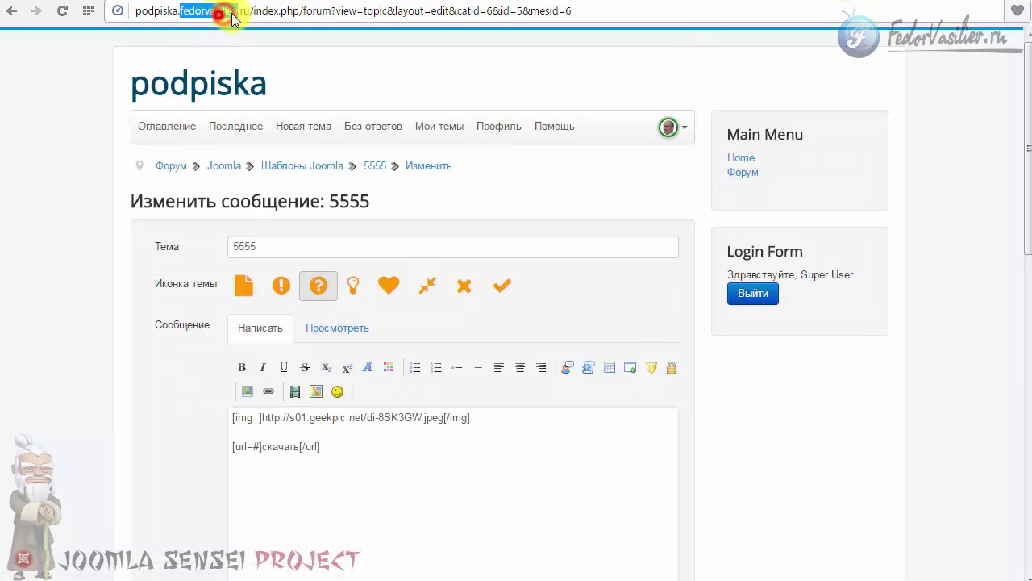
pyautogui.moveTo(251, 11); pyautogui.dragTo(136, 11)
pyautogui.rightClick(156, 11)
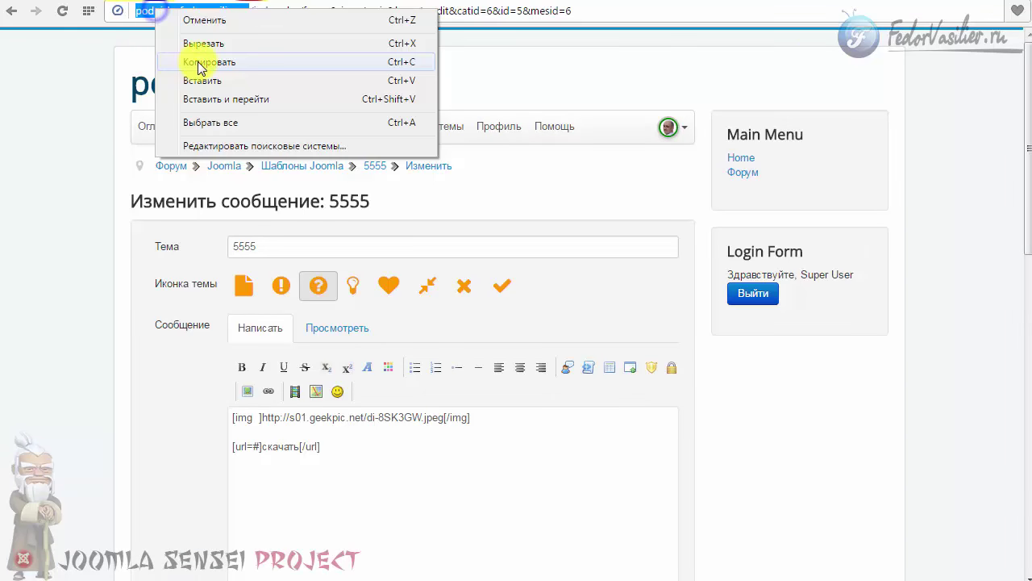
pyautogui.click(200, 62)
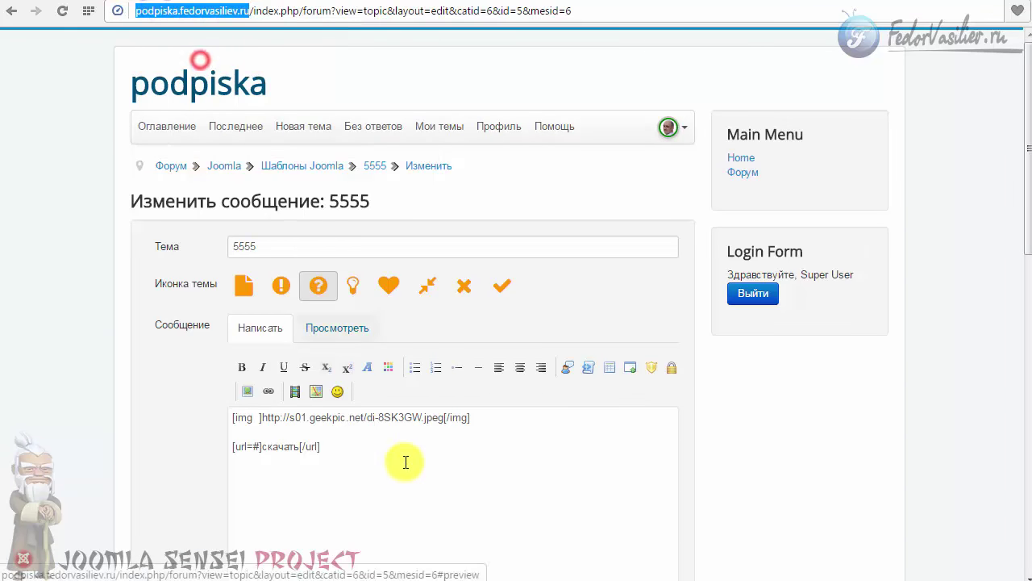
pyautogui.click(256, 447)
pyautogui.rightClick(255, 445)
pyautogui.click(301, 499)
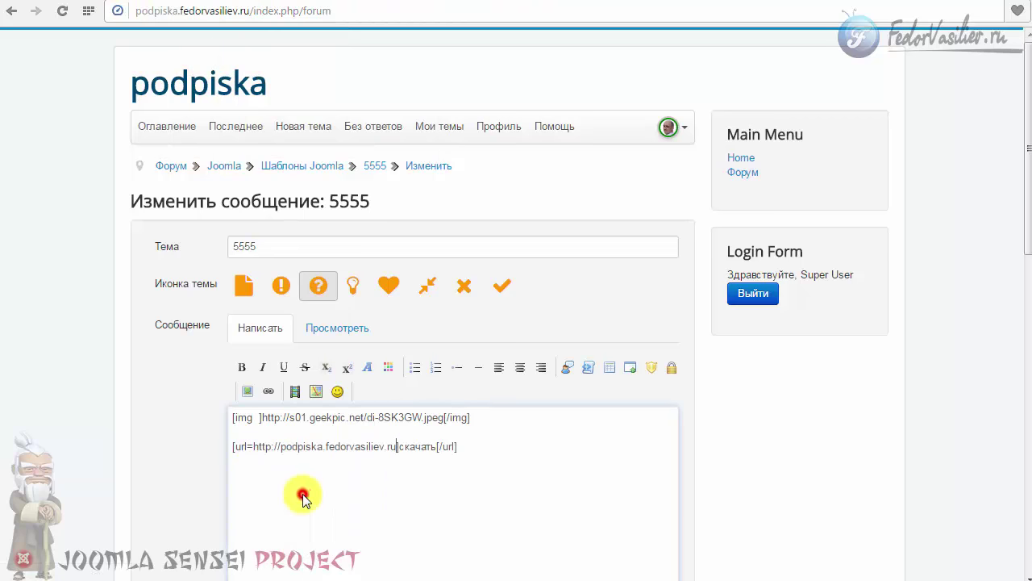
# Submit the message, test the published скачать link and return to the topic.
pyautogui.scroll(-3, 314, 492)
pyautogui.click(365, 543)
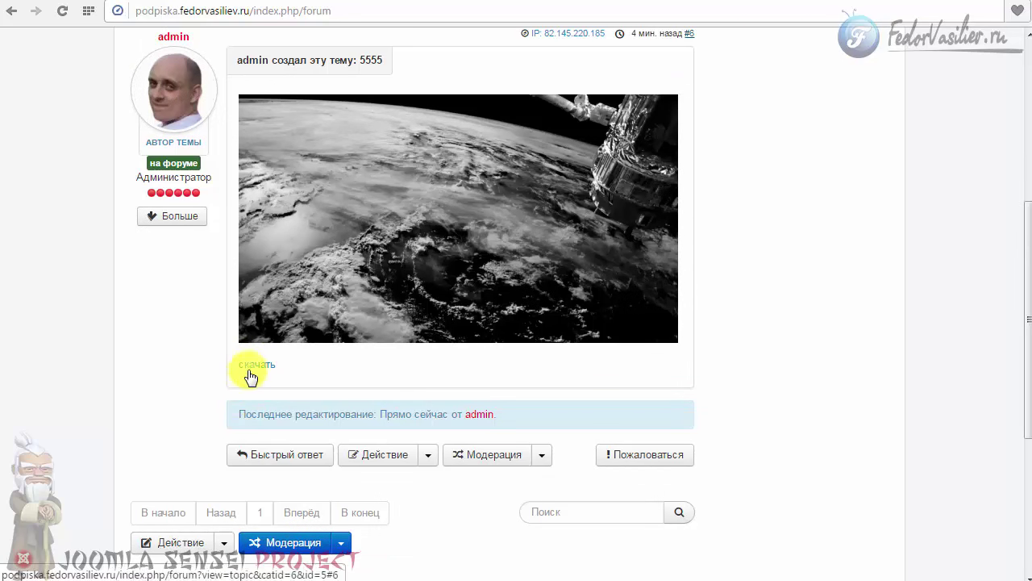
pyautogui.click(251, 367)
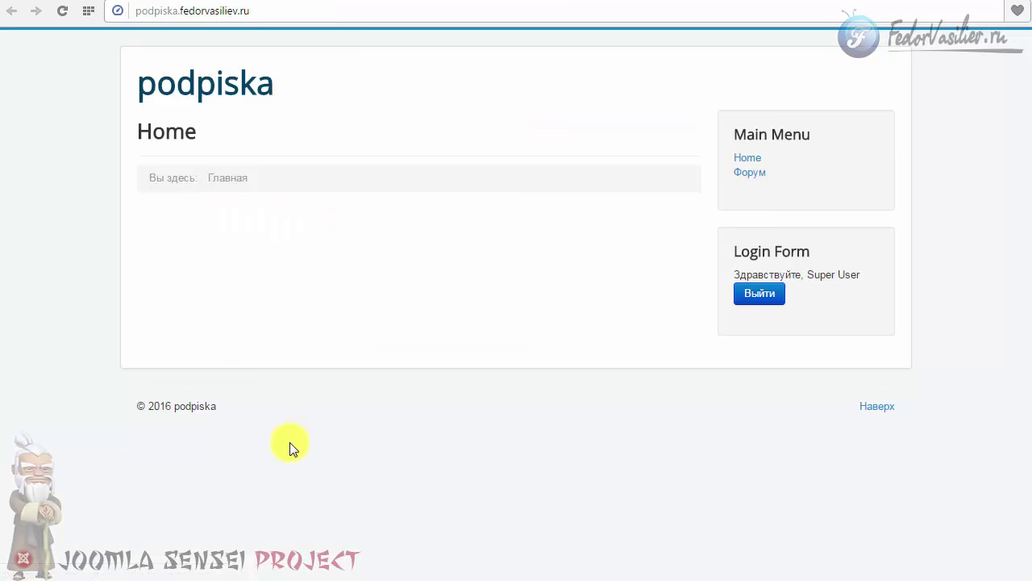
pyautogui.hotkey('alt', 'Left')
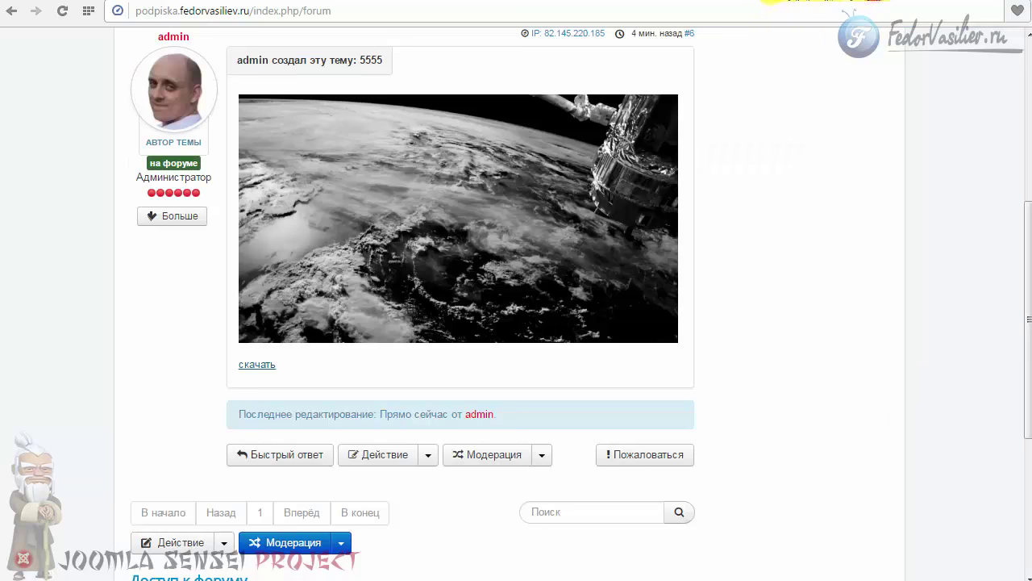
# Reopen the message for editing and delete the скачать link code below the image code.
pyautogui.scroll(-2, 428, 293)
pyautogui.click(428, 292)
pyautogui.click(375, 355)
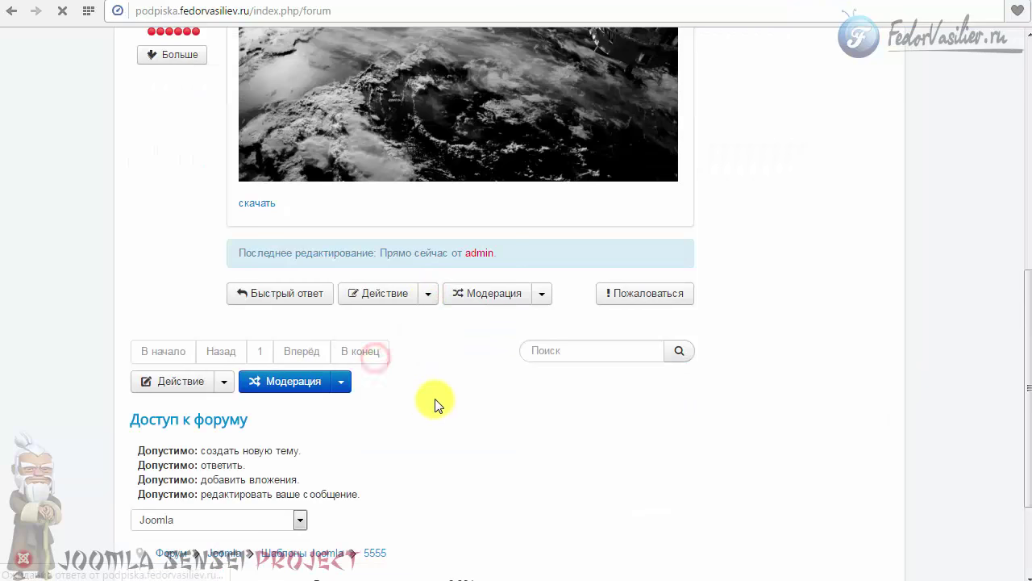
pyautogui.moveTo(466, 365); pyautogui.dragTo(213, 374)
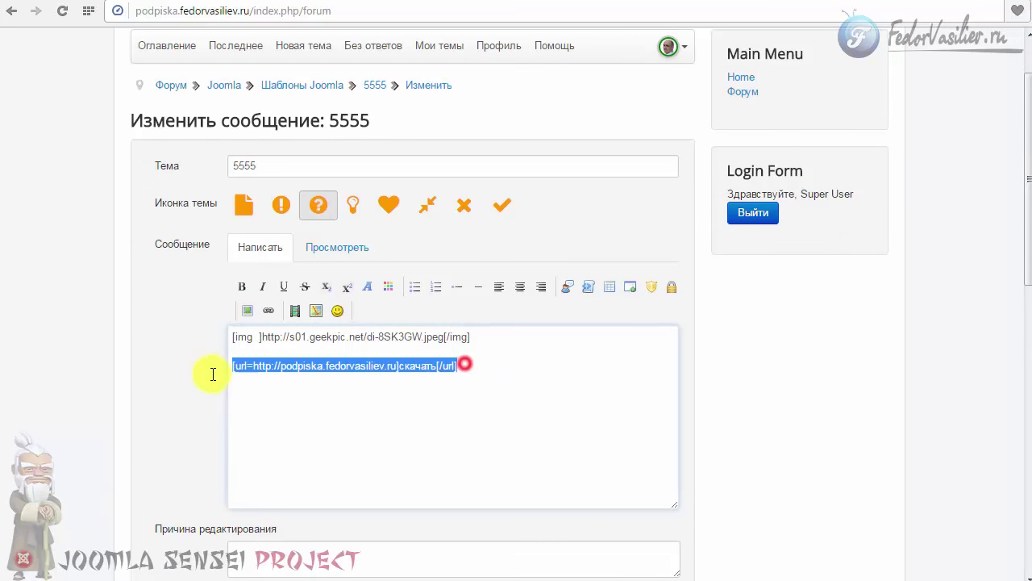
pyautogui.press('Delete')
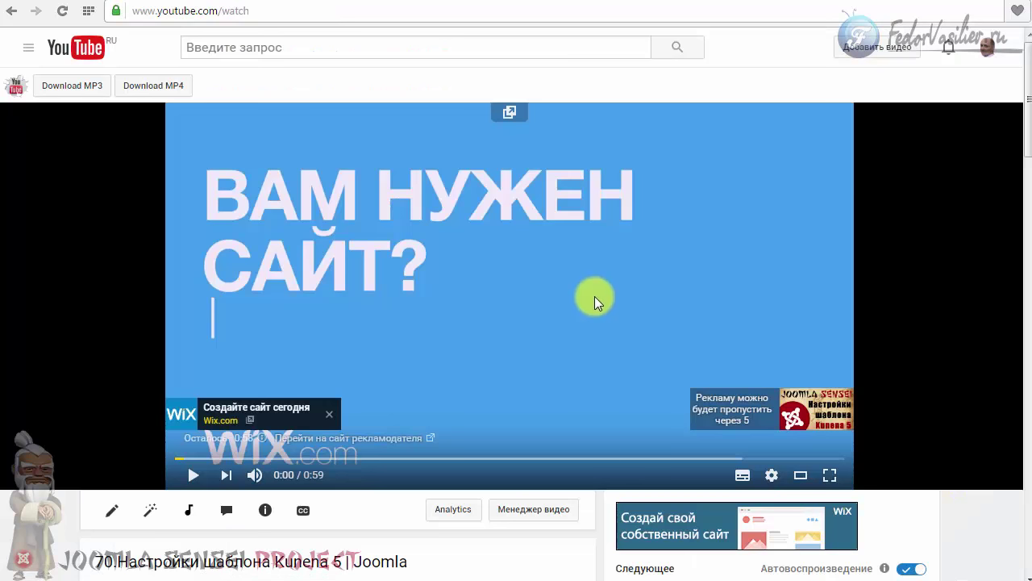
# Copy the full address of the YouTube video "70.Настройки шаблона Kunena 5 | Joomla" from its page.
pyautogui.rightClick(202, 10)
pyautogui.click(159, 10)
pyautogui.moveTo(350, 13); pyautogui.dragTo(107, 16)
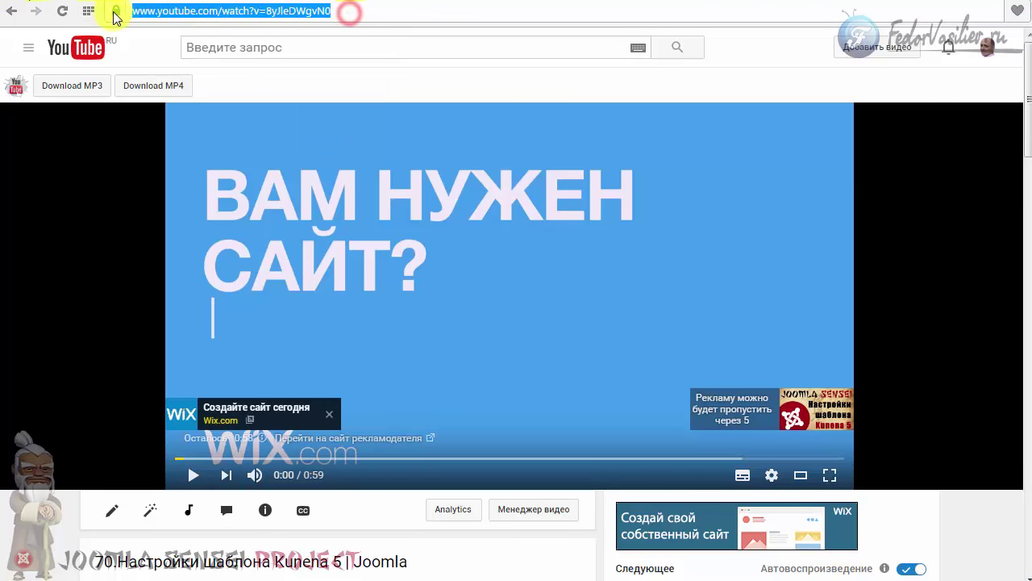
pyautogui.rightClick(139, 16)
pyautogui.click(181, 65)
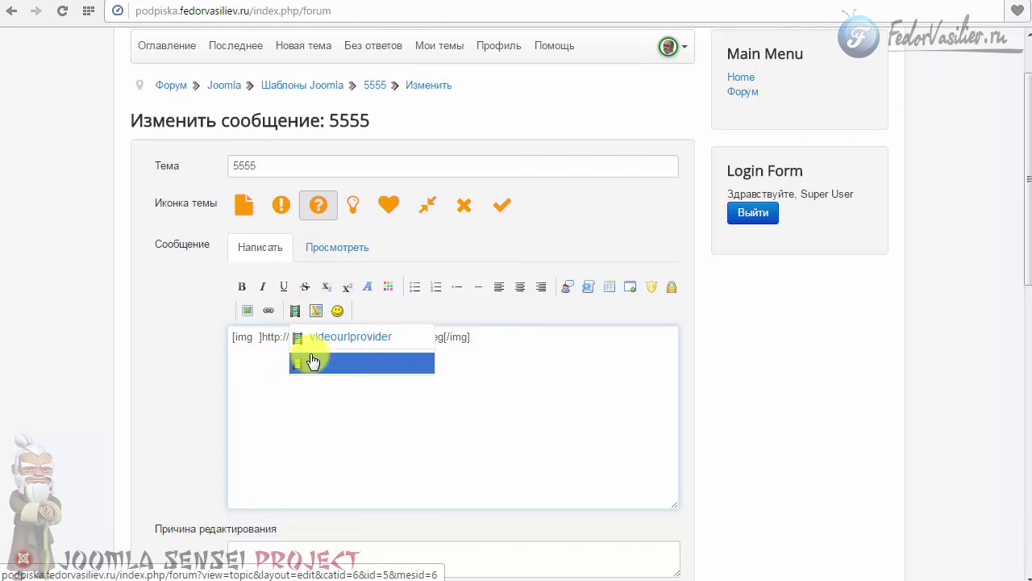
# Start inserting a video by provider in the message, leaving size, width and height empty and choosing YouTube as the provider.
pyautogui.click(295, 311)
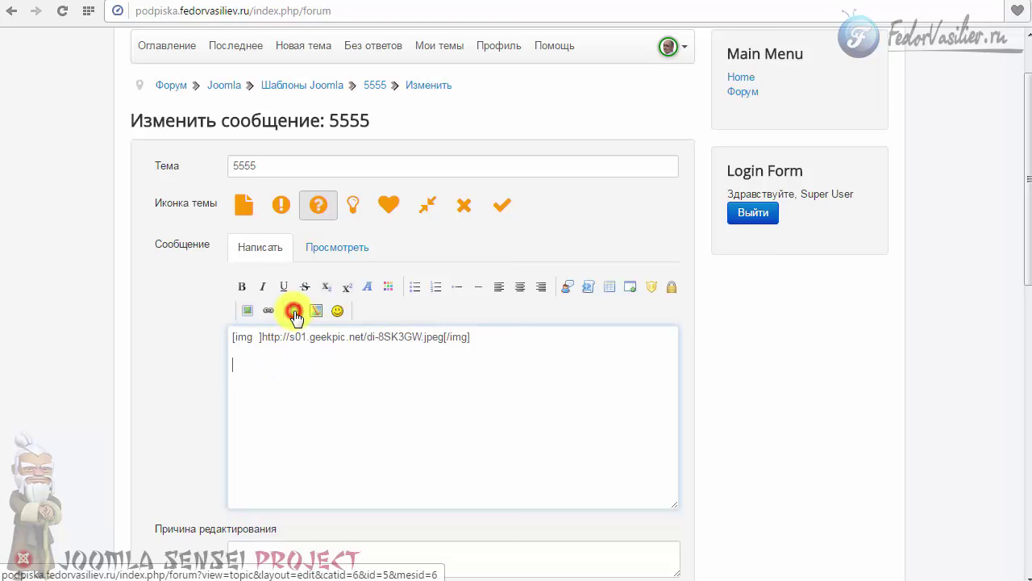
pyautogui.click(296, 310)
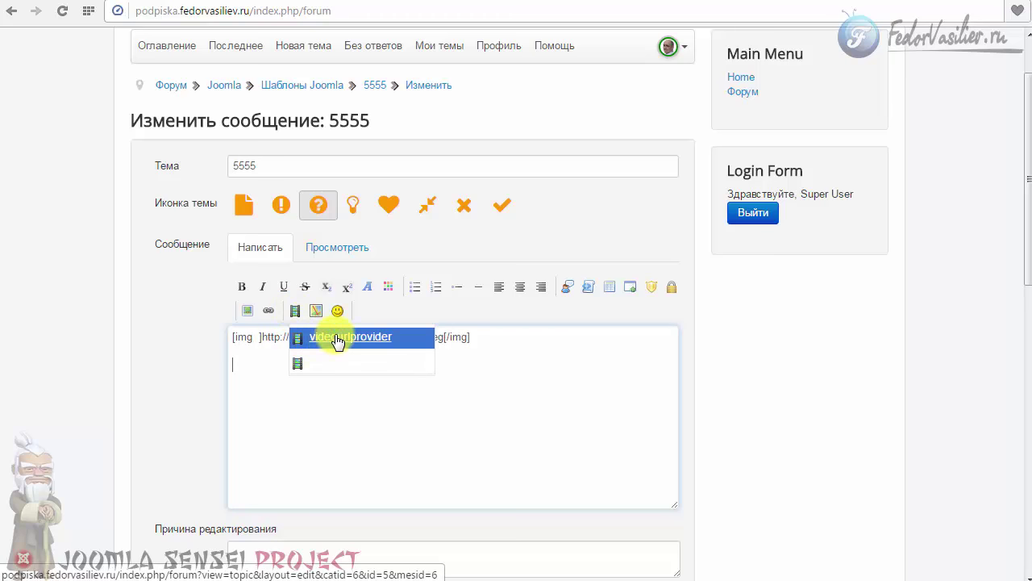
pyautogui.click(337, 339)
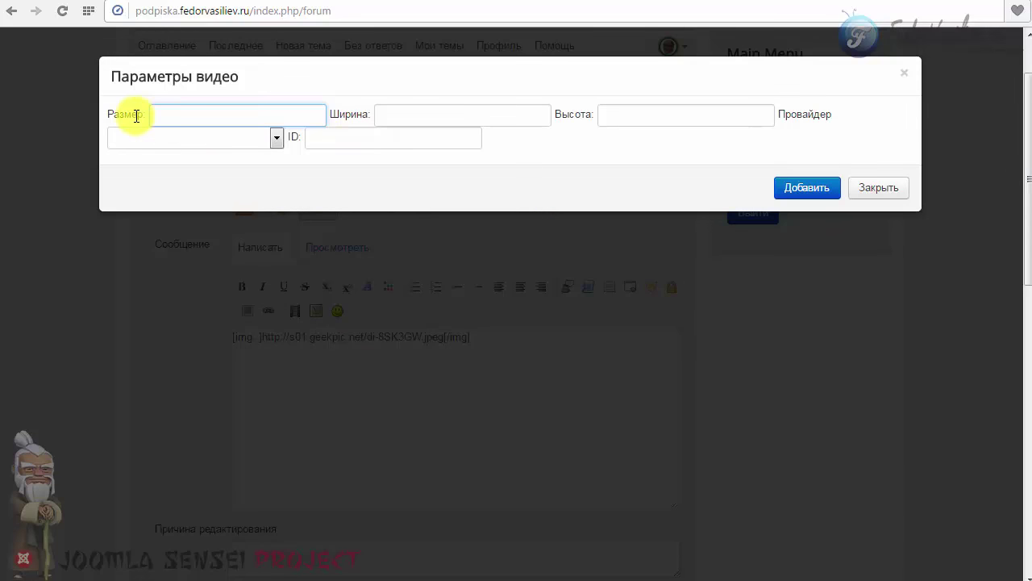
pyautogui.click(457, 115)
pyautogui.click(675, 121)
pyautogui.click(180, 136)
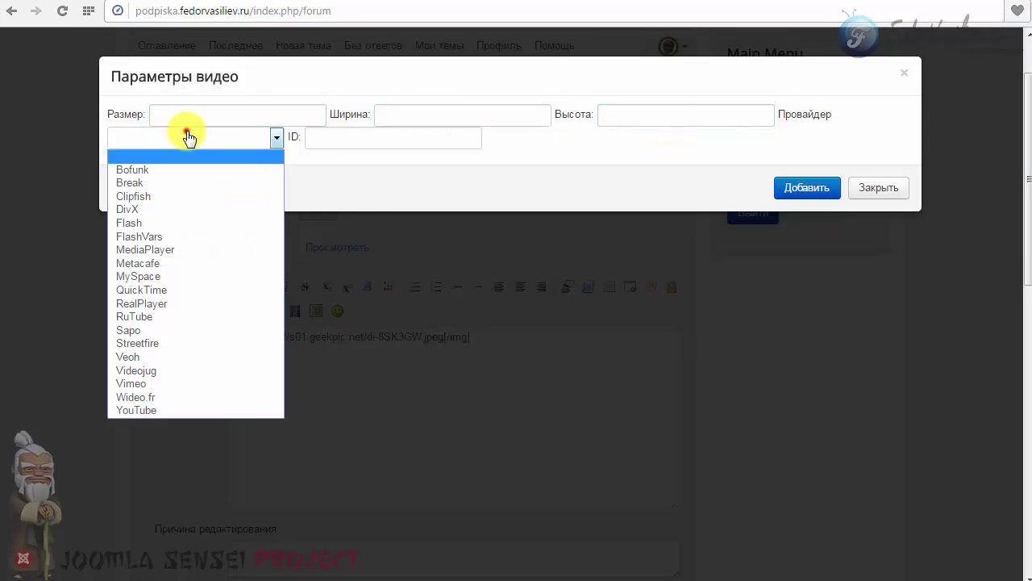
pyautogui.click(144, 412)
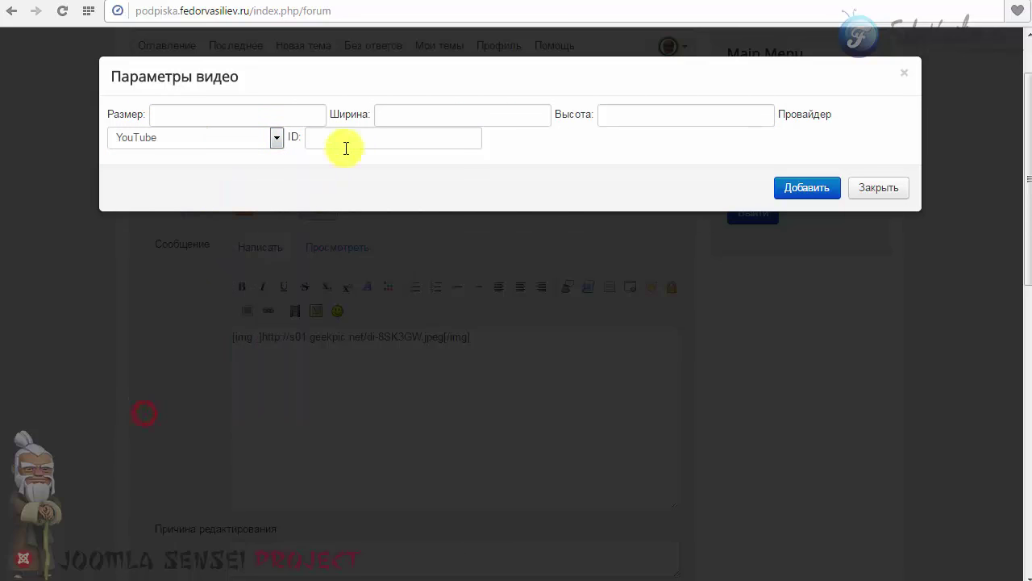
pyautogui.click(329, 139)
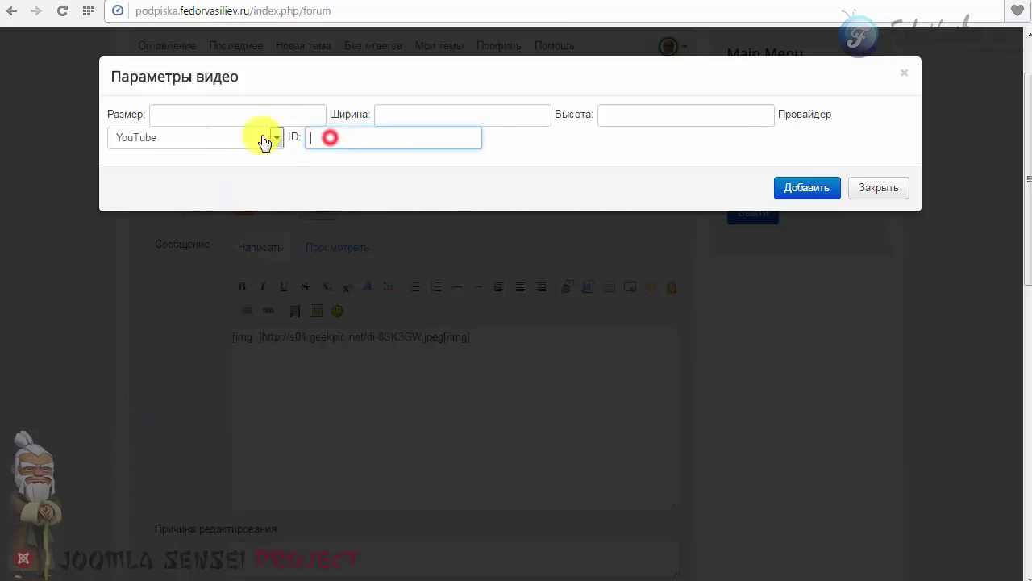
pyautogui.rightClick(382, 141)
pyautogui.click(431, 227)
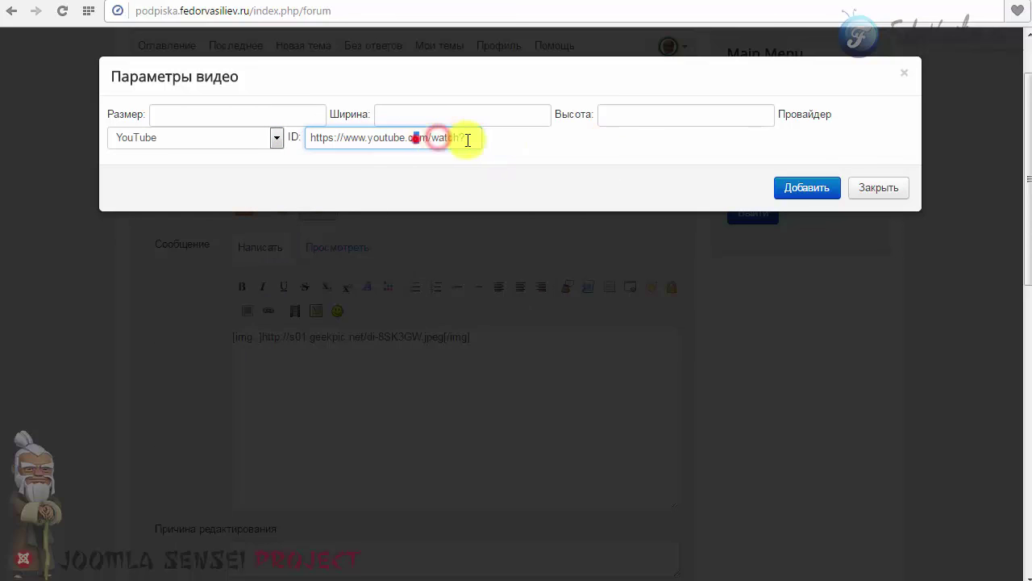
pyautogui.moveTo(466, 138); pyautogui.dragTo(321, 137)
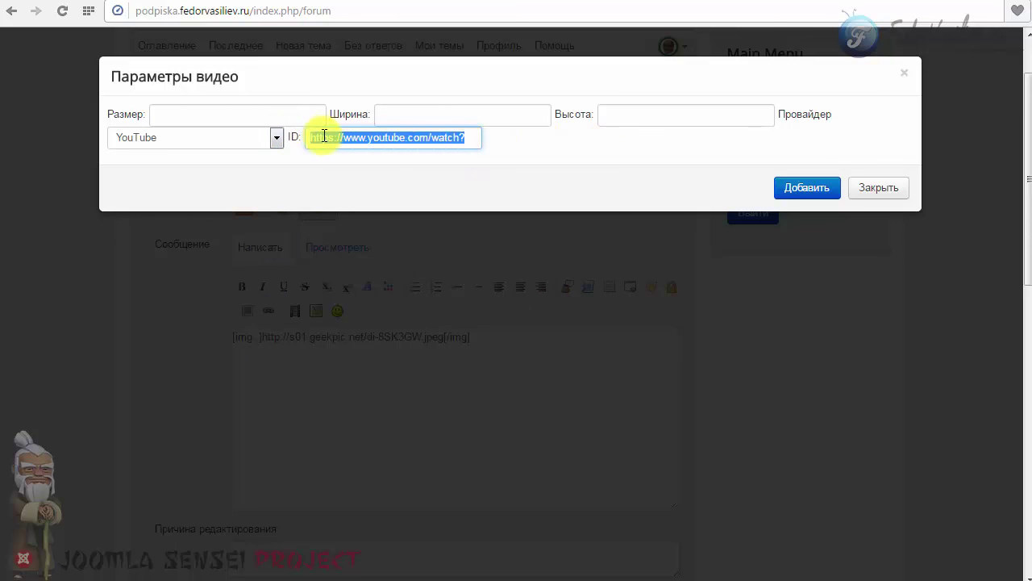
pyautogui.press('BackSpace')
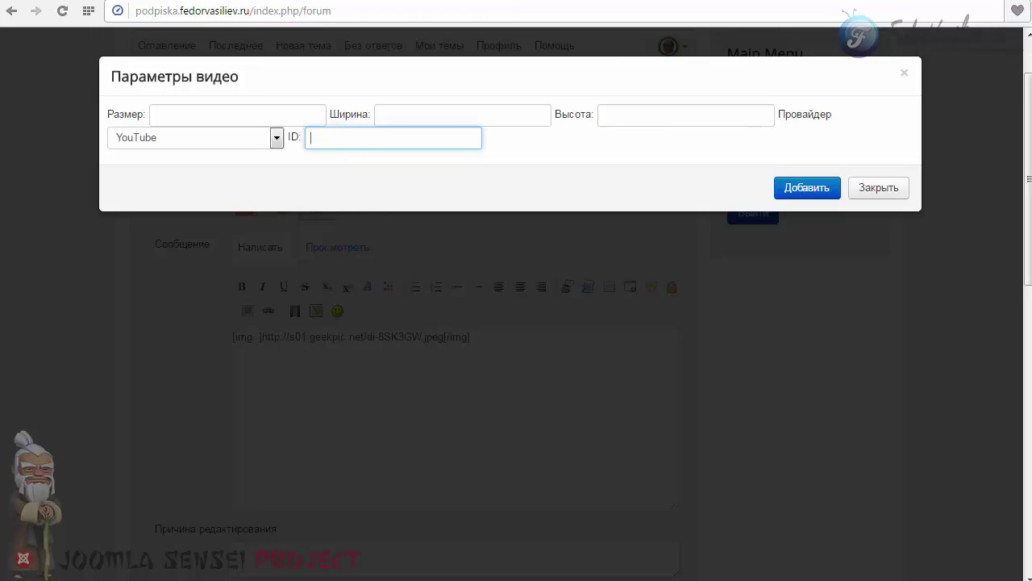
# Switch to Notepad and paste the copied YouTube video address there.
pyautogui.hotkey('alt', 'Tab')
pyautogui.rightClick(336, 253)
pyautogui.click(380, 325)
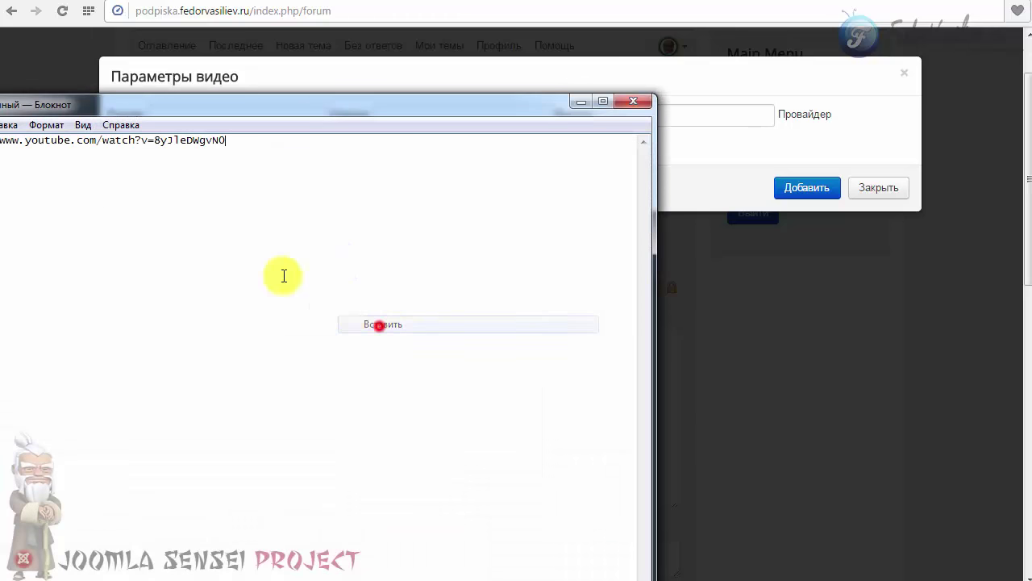
# Copy only the video ID 8yJleDWgvN0 from the address in Notepad and insert it in the message as the YouTube video's ID.
pyautogui.moveTo(228, 141); pyautogui.dragTo(163, 144)
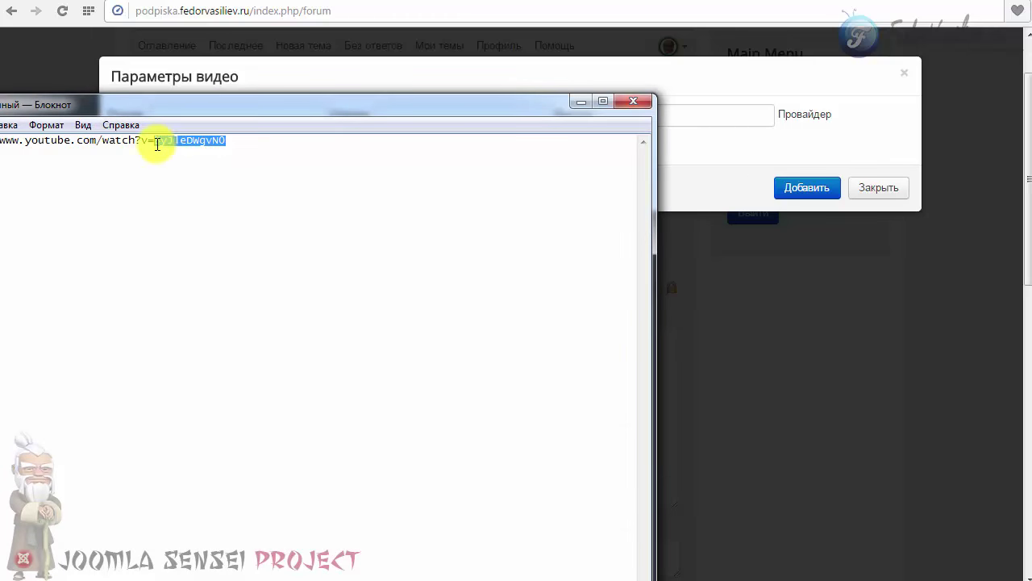
pyautogui.rightClick(168, 142)
pyautogui.click(219, 193)
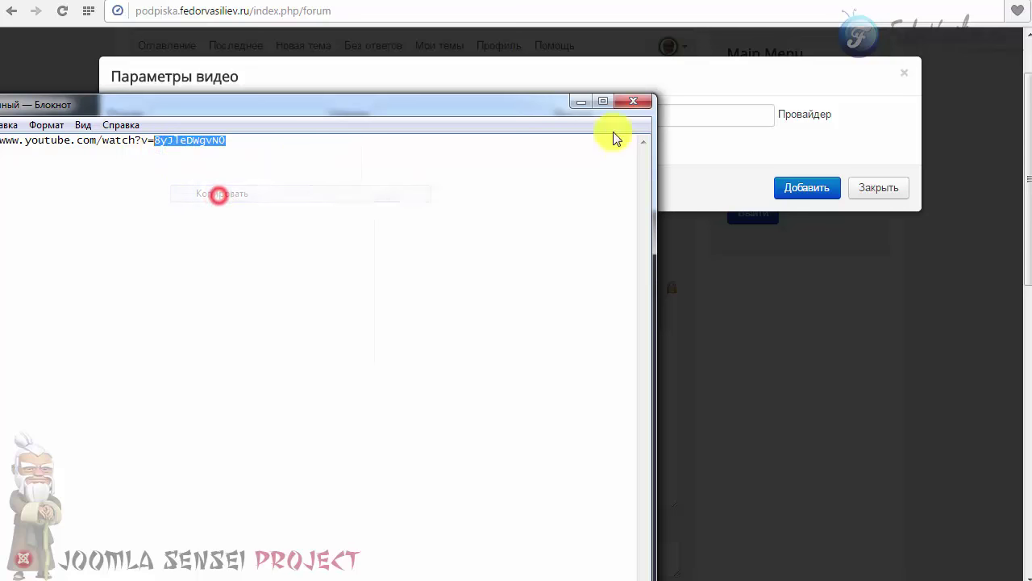
pyautogui.click(582, 102)
pyautogui.rightClick(347, 140)
pyautogui.click(394, 232)
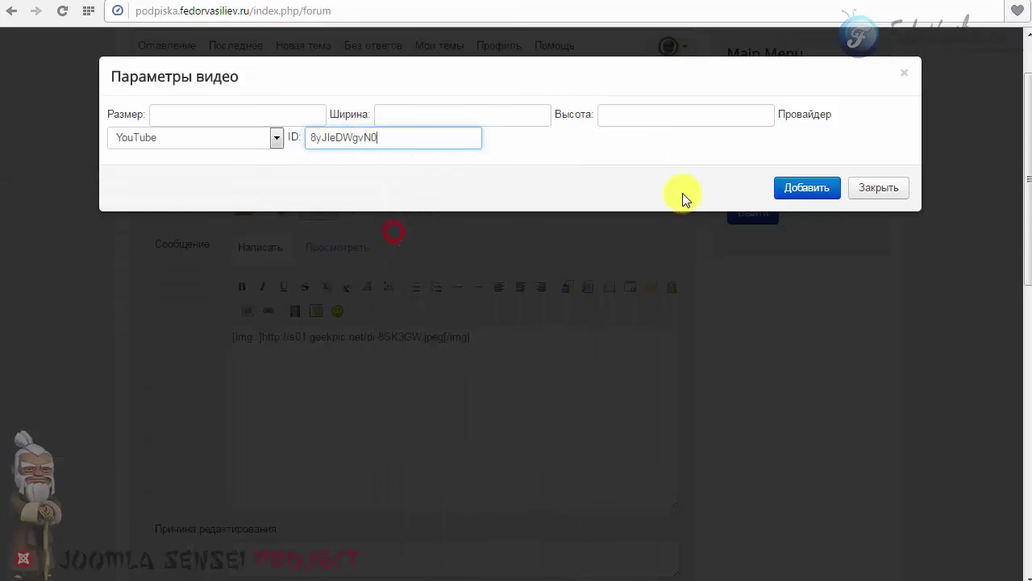
pyautogui.click(804, 192)
# Preview the message and briefly play the embedded YouTube video before pausing it.
pyautogui.click(352, 250)
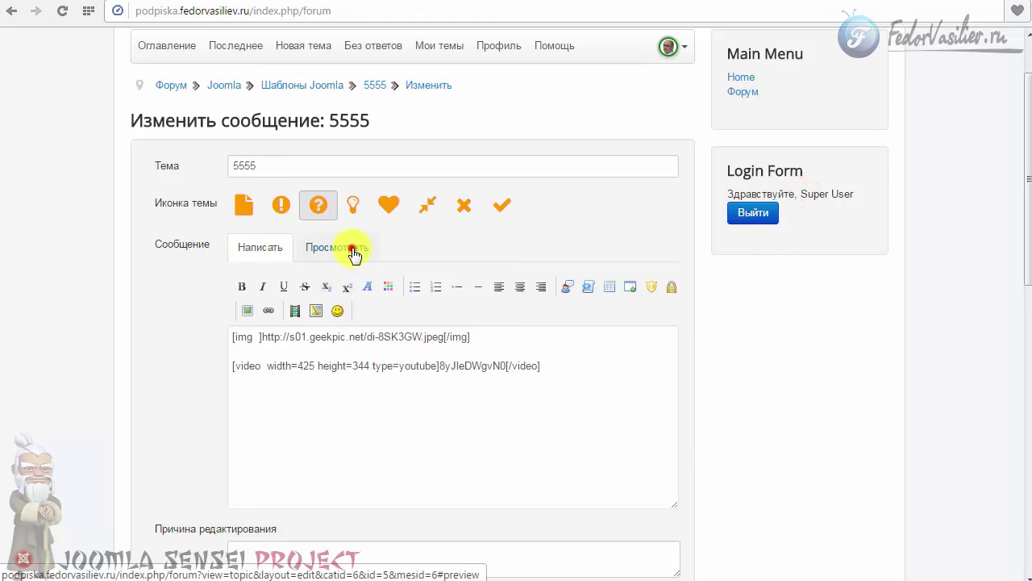
pyautogui.scroll(-4, 362, 265)
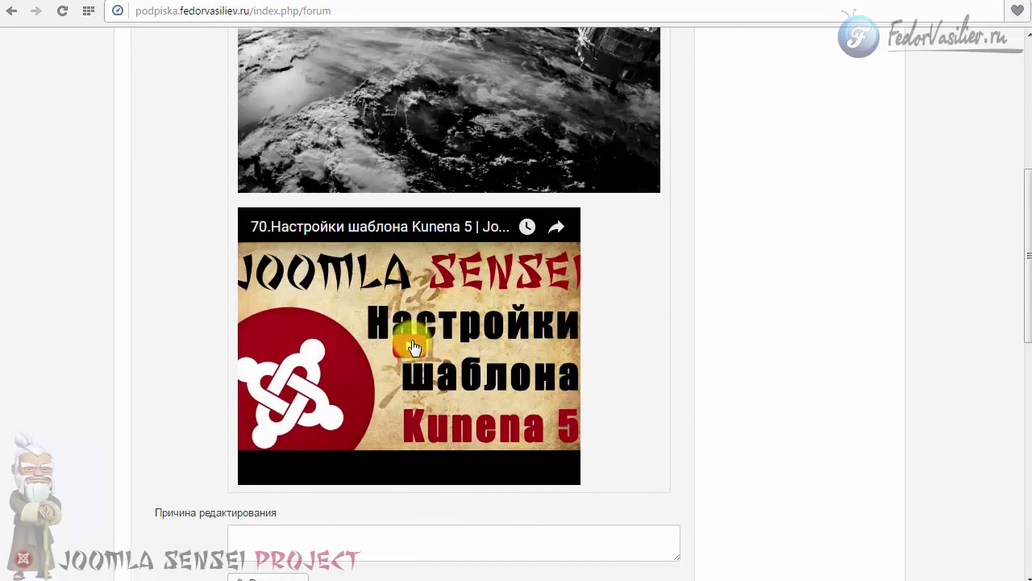
pyautogui.click(403, 358)
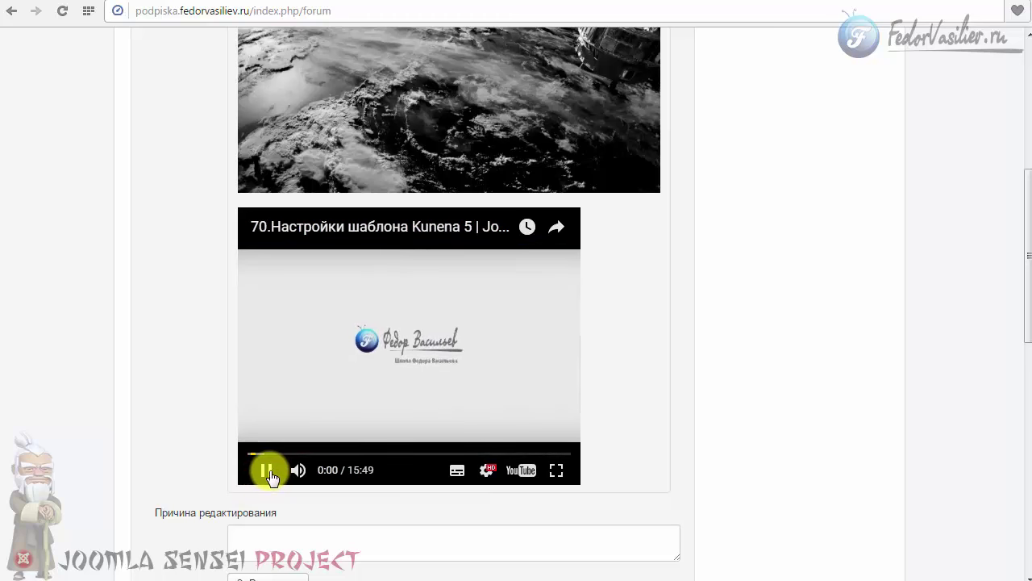
pyautogui.click(267, 470)
pyautogui.scroll(4, 334, 389)
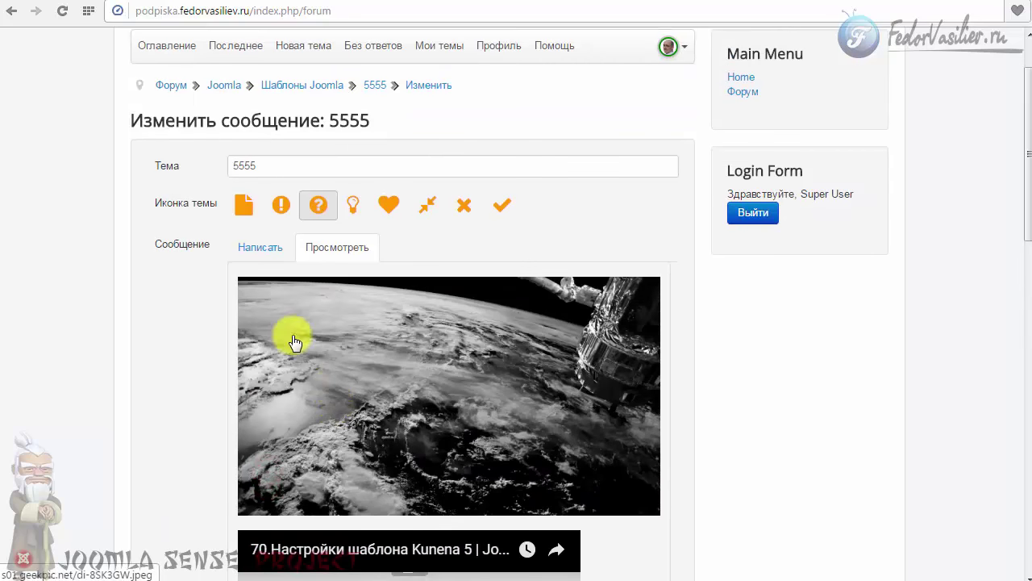
# Return to editing, centre the YouTube video code below the image code, and preview the result.
pyautogui.click(267, 252)
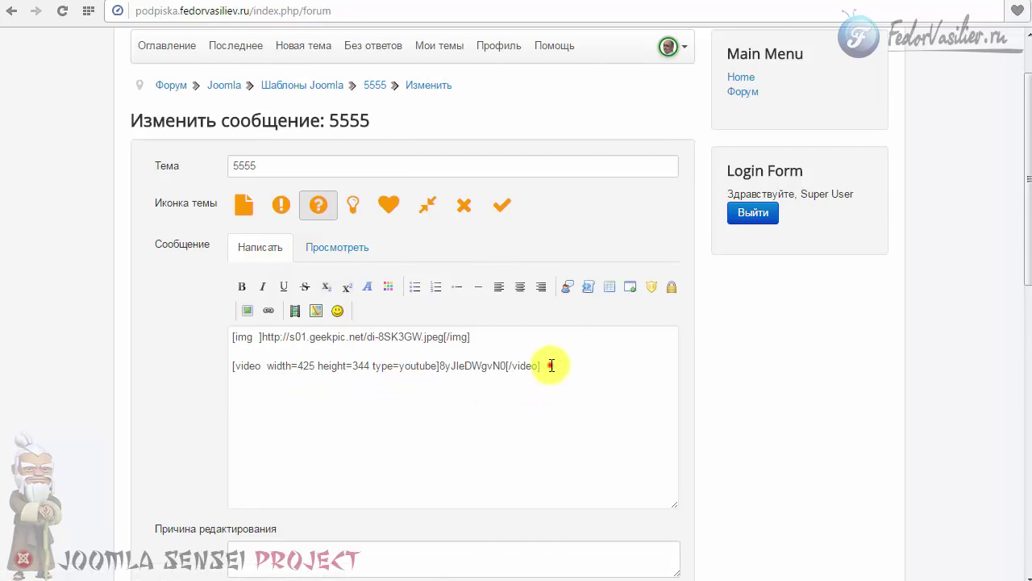
pyautogui.moveTo(550, 366); pyautogui.dragTo(229, 367)
pyautogui.click(521, 288)
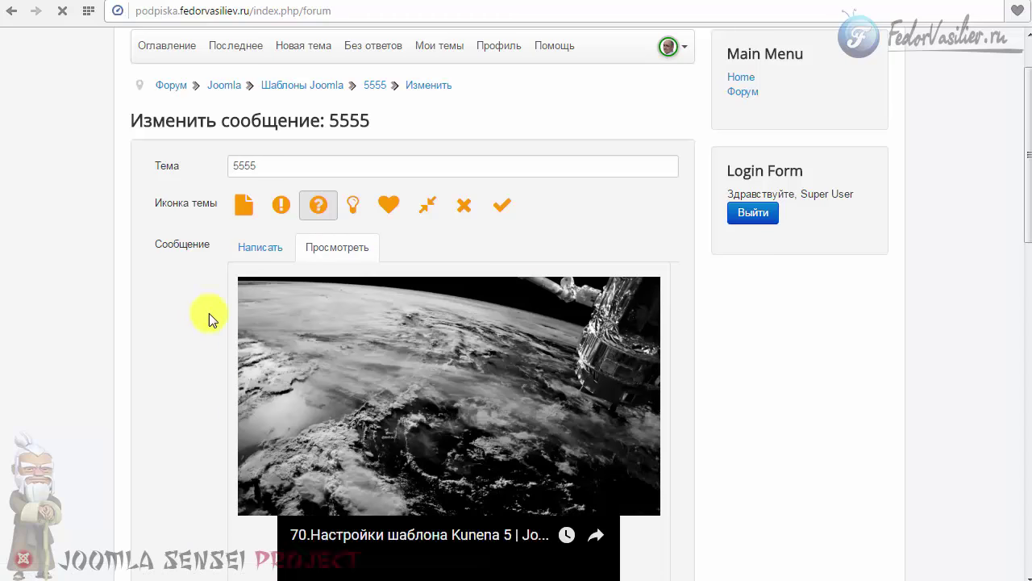
pyautogui.scroll(-4, 213, 331)
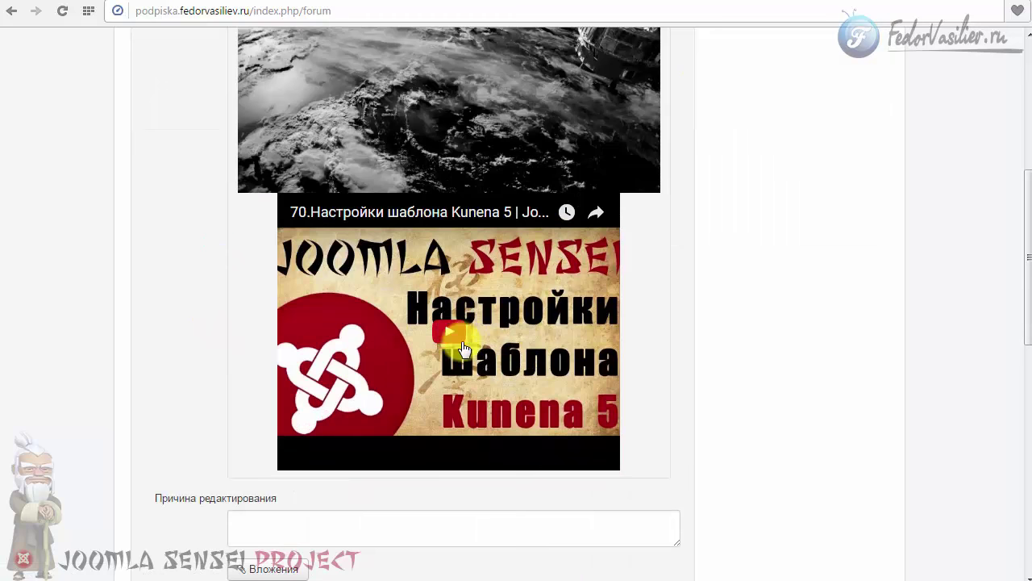
pyautogui.scroll(2, 458, 330)
# Return to editing, delete the centred video code and start inserting a video by its URL.
pyautogui.click(266, 86)
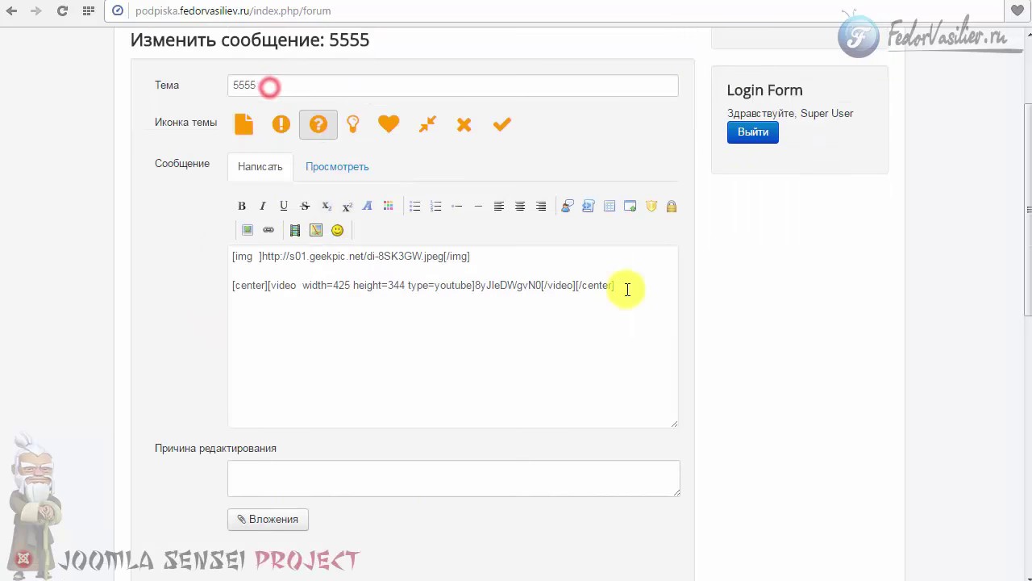
pyautogui.moveTo(626, 288); pyautogui.dragTo(230, 286)
pyautogui.press('BackSpace')
pyautogui.click(296, 231)
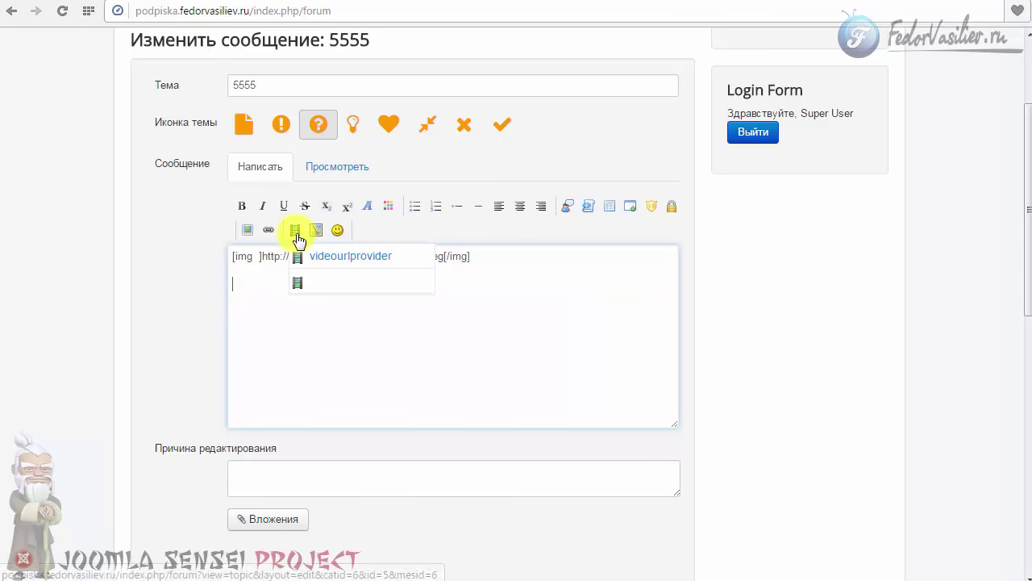
pyautogui.click(303, 286)
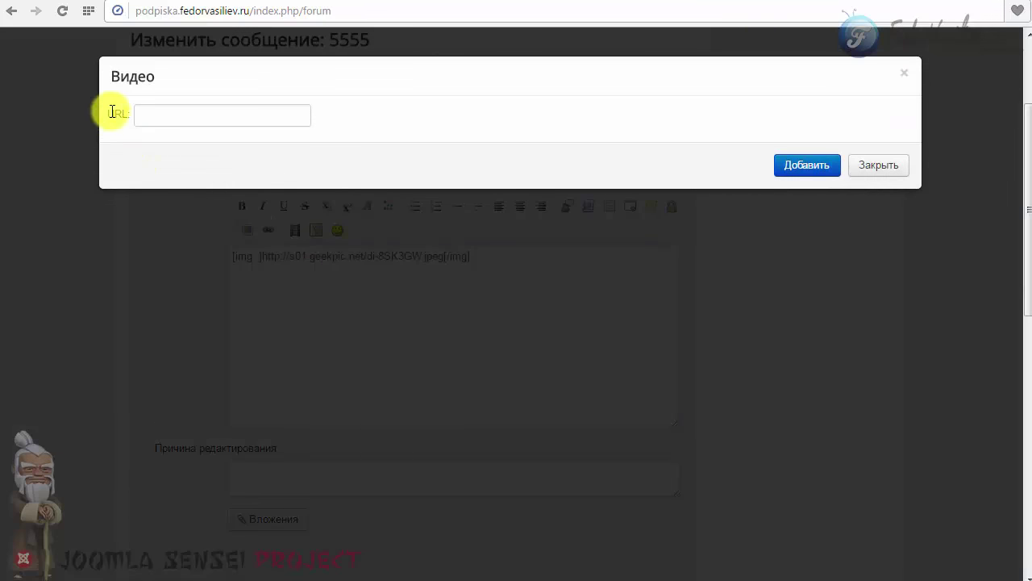
pyautogui.rightClick(151, 113)
pyautogui.click(200, 207)
pyautogui.moveTo(231, 113); pyautogui.dragTo(120, 111)
pyautogui.press('BackSpace')
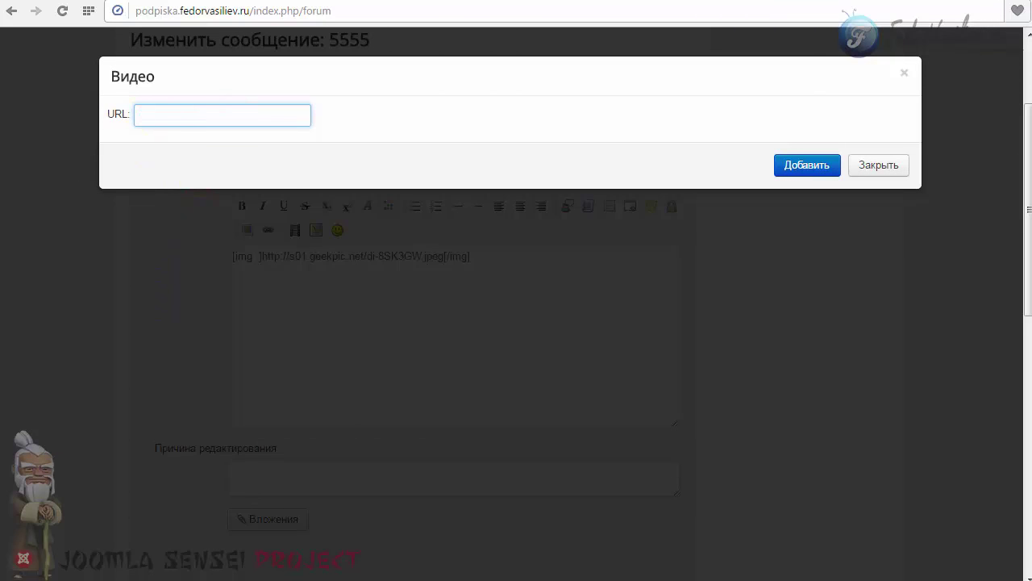
# Copy the full YouTube address from Notepad and add it to the message as the video's URL.
pyautogui.hotkey('alt', 'Tab')
pyautogui.doubleClick(242, 139)
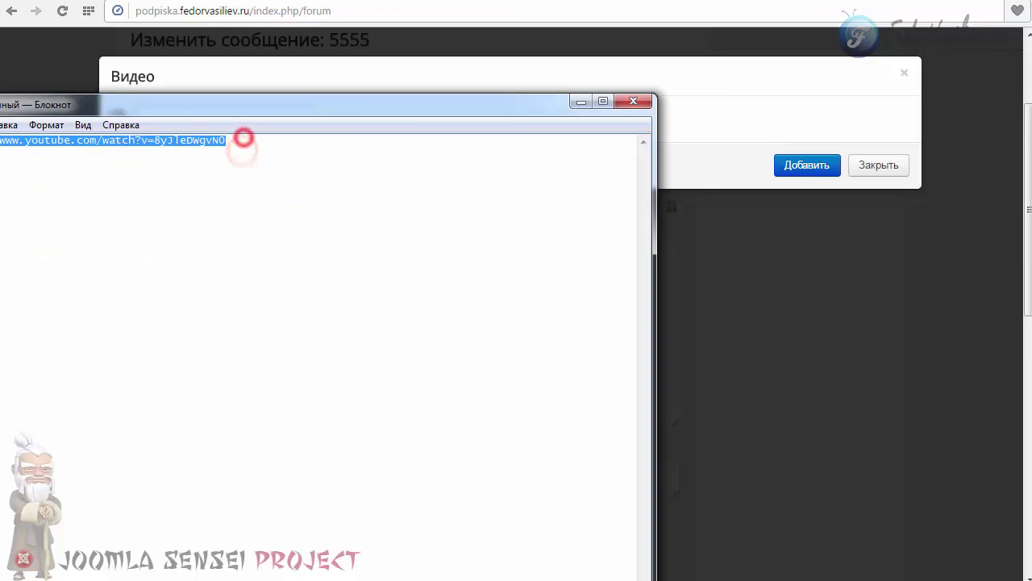
pyautogui.rightClick(243, 139)
pyautogui.click(17, 194)
pyautogui.click(581, 102)
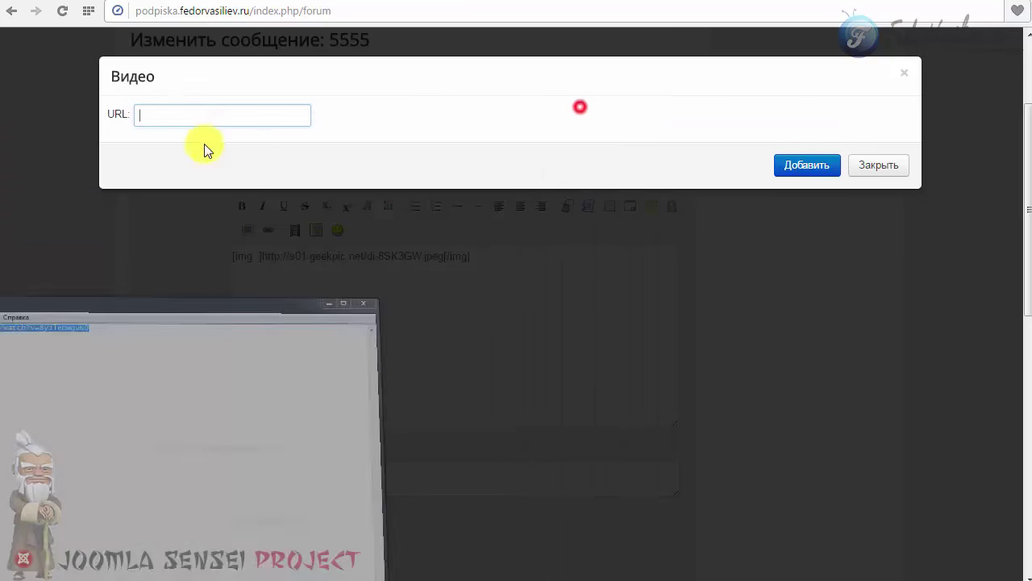
pyautogui.rightClick(190, 112)
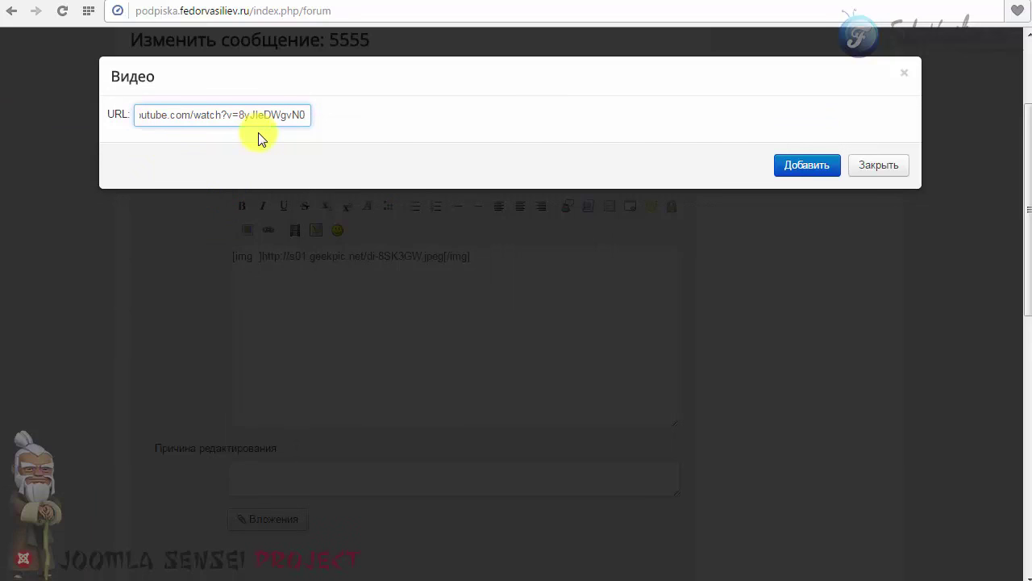
pyautogui.click(808, 166)
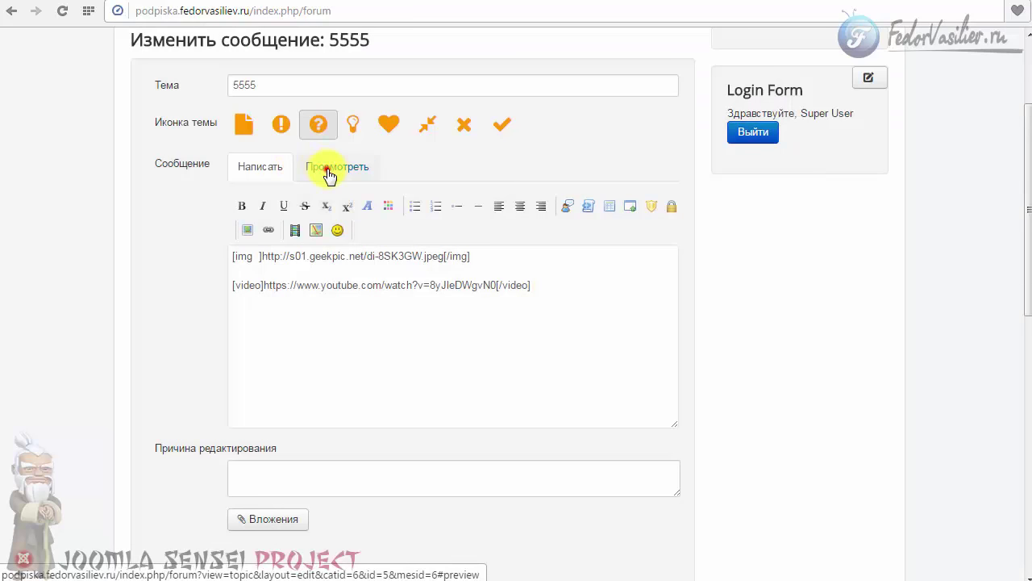
# Preview the message and play the video embedded by URL, skipping ahead to about 1:18 before pausing it.
pyautogui.click(329, 171)
pyautogui.scroll(-2, 403, 230)
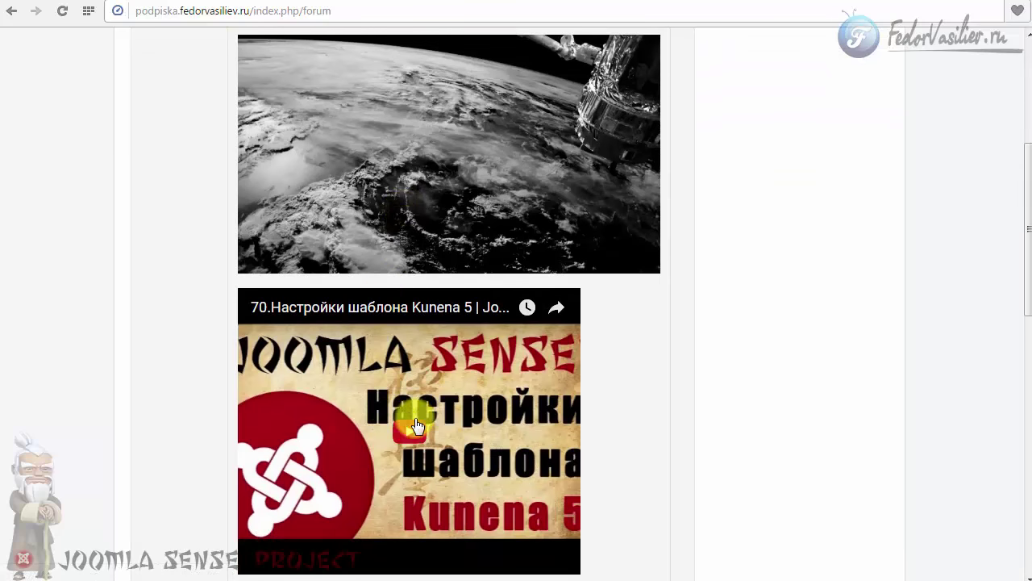
pyautogui.scroll(-3, 417, 420)
pyautogui.scroll(1, 396, 223)
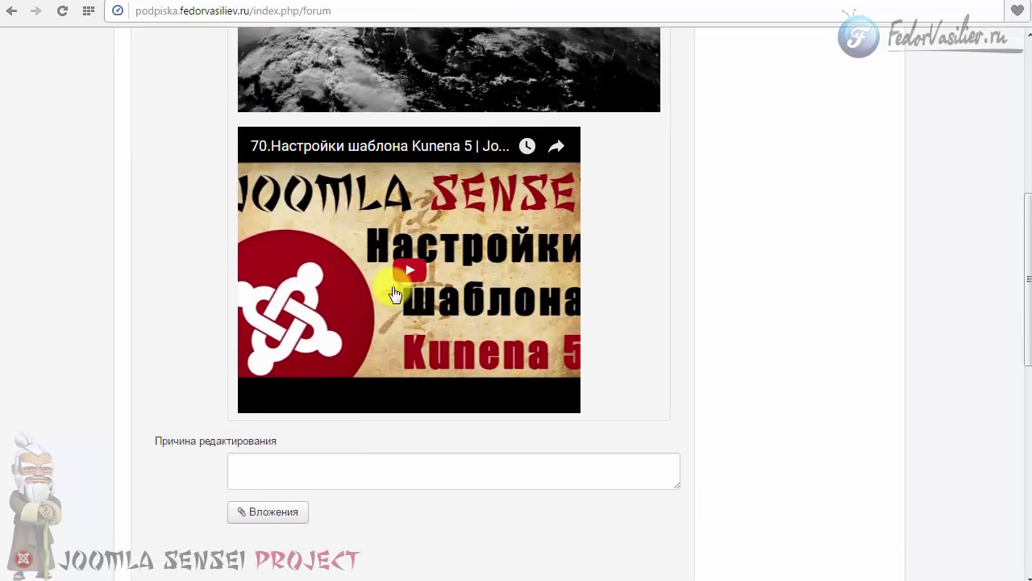
pyautogui.scroll(2, 412, 270)
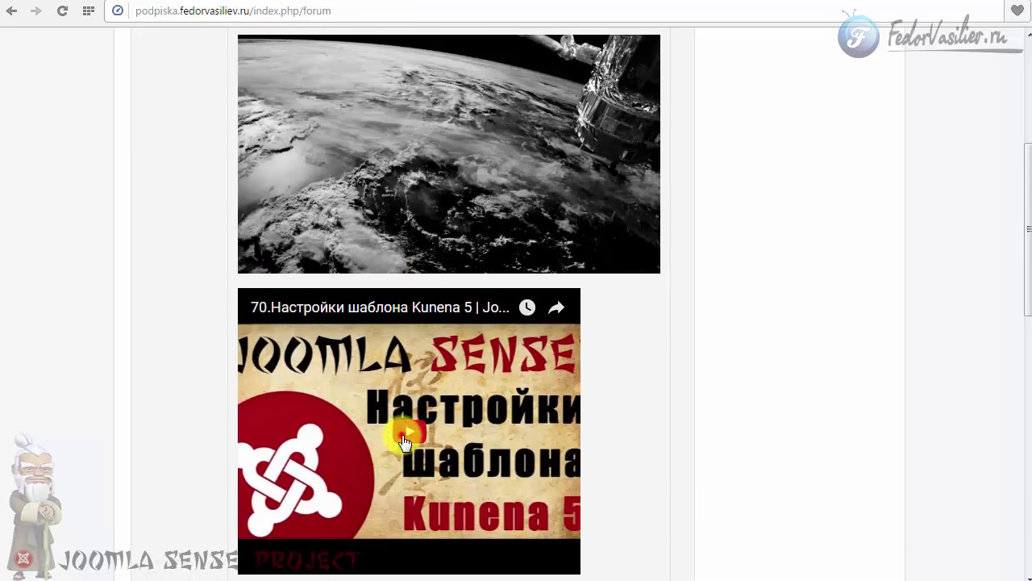
pyautogui.click(405, 442)
pyautogui.scroll(-1, 385, 411)
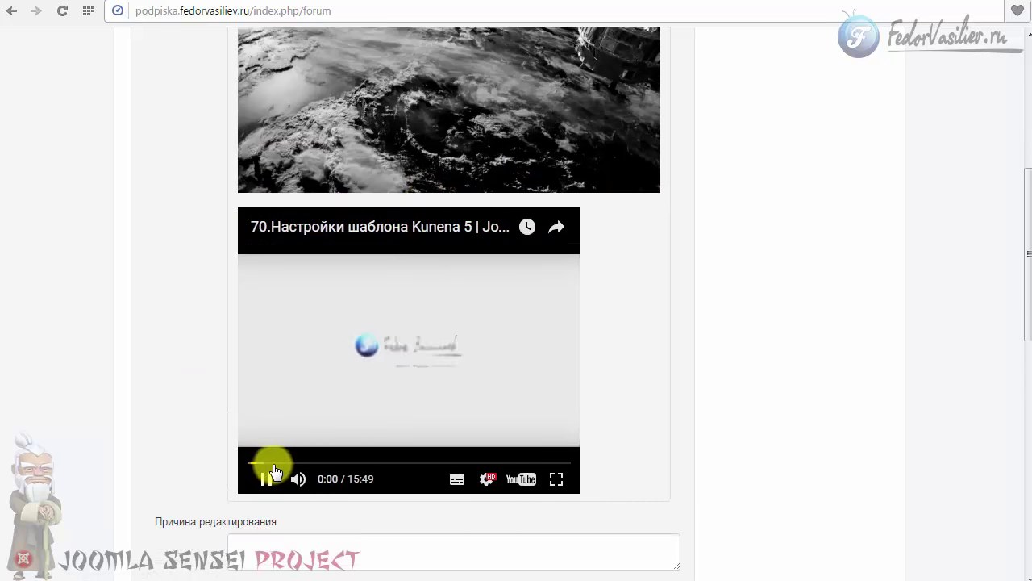
pyautogui.click(274, 463)
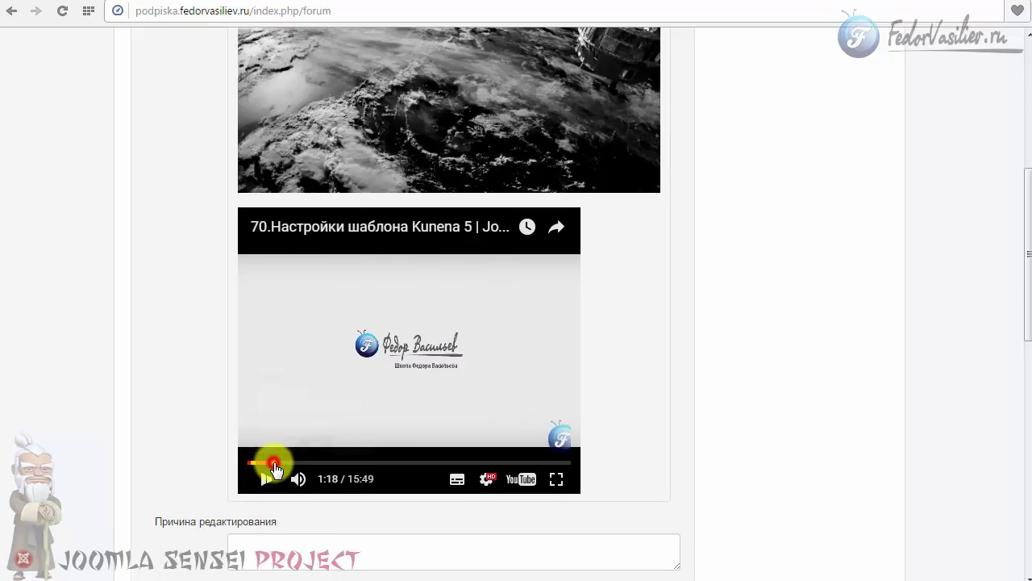
pyautogui.click(421, 410)
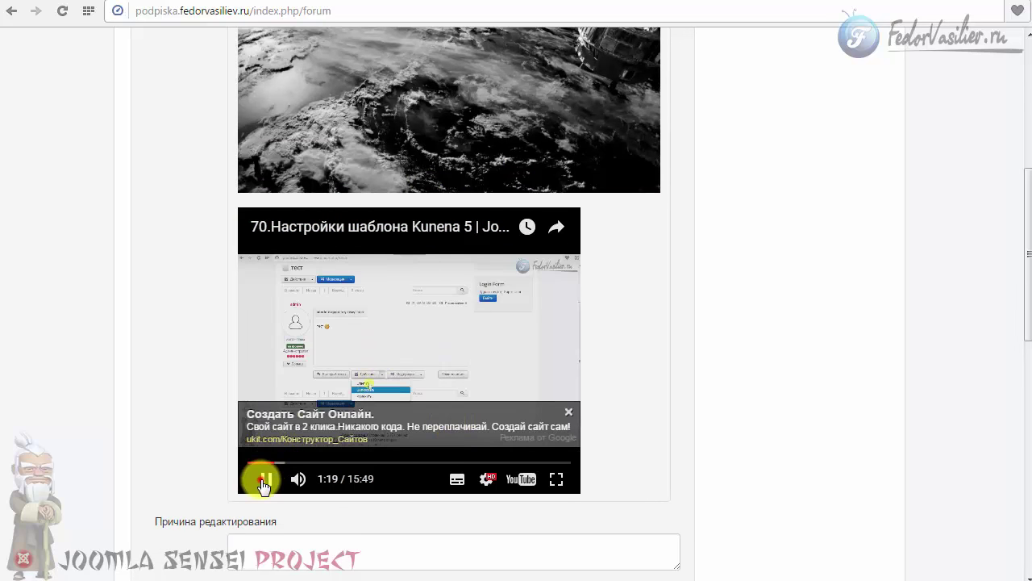
# Return to editing and examine the map type, zoom level and city options, trying the Ландшафт type and closing without adding a map.
pyautogui.moveTo(298, 232)
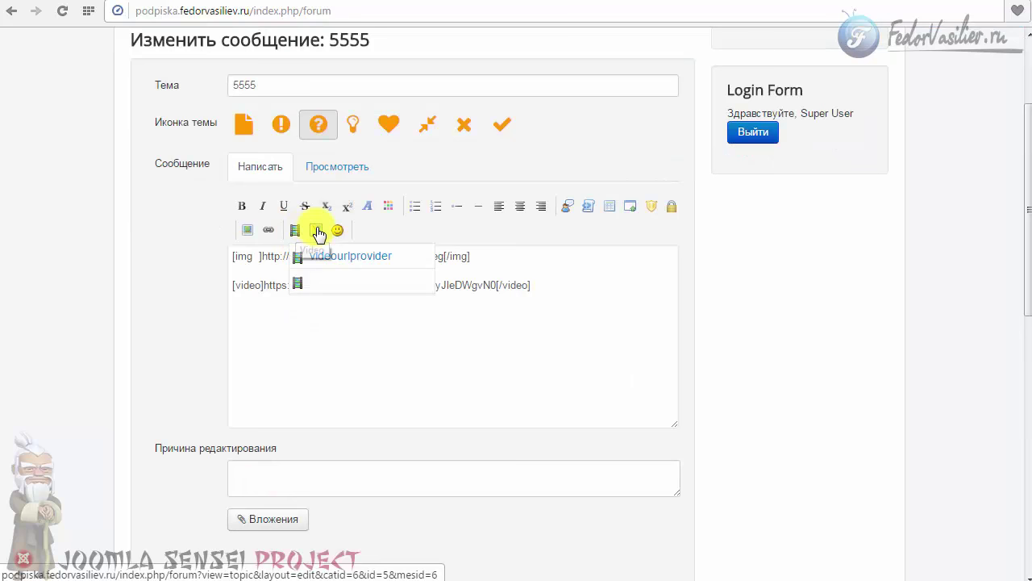
pyautogui.click(319, 232)
pyautogui.click(186, 116)
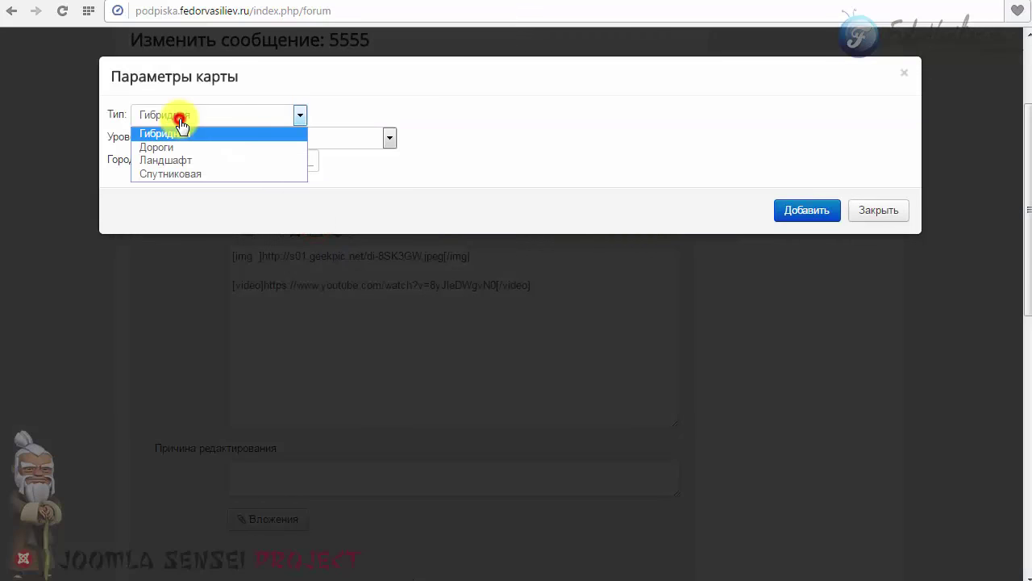
pyautogui.click(182, 161)
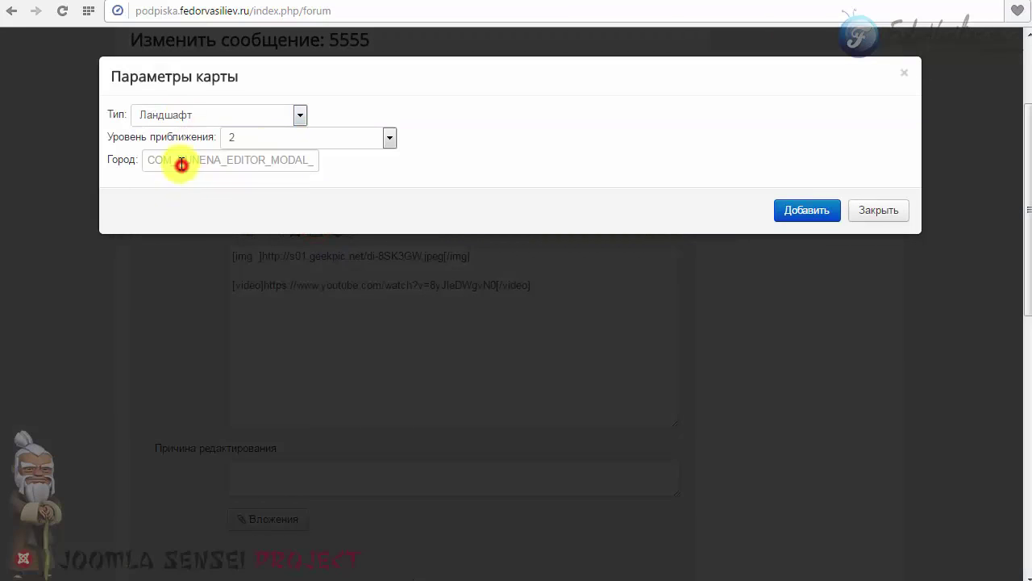
pyautogui.click(260, 138)
pyautogui.click(511, 182)
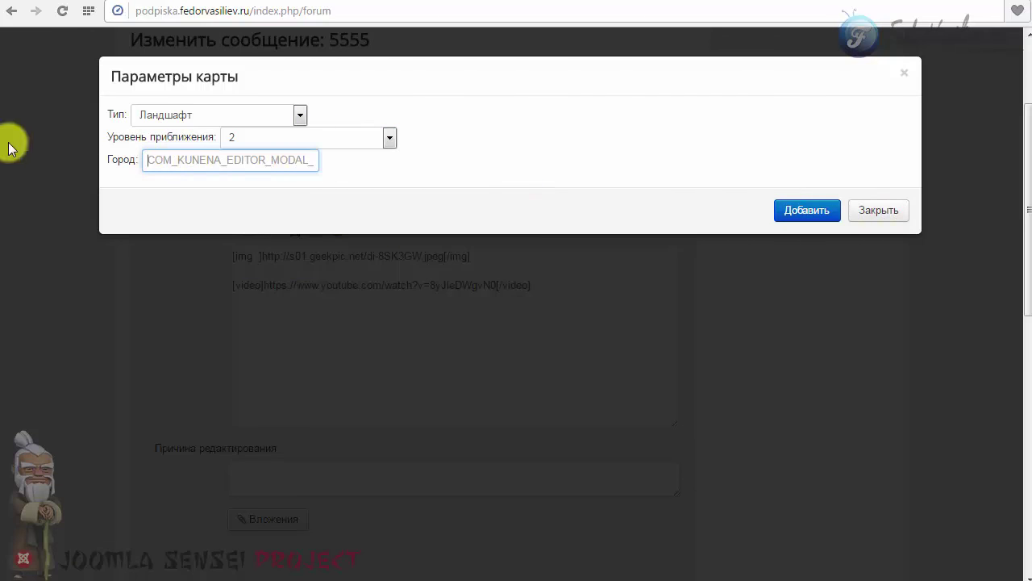
pyautogui.click(150, 161)
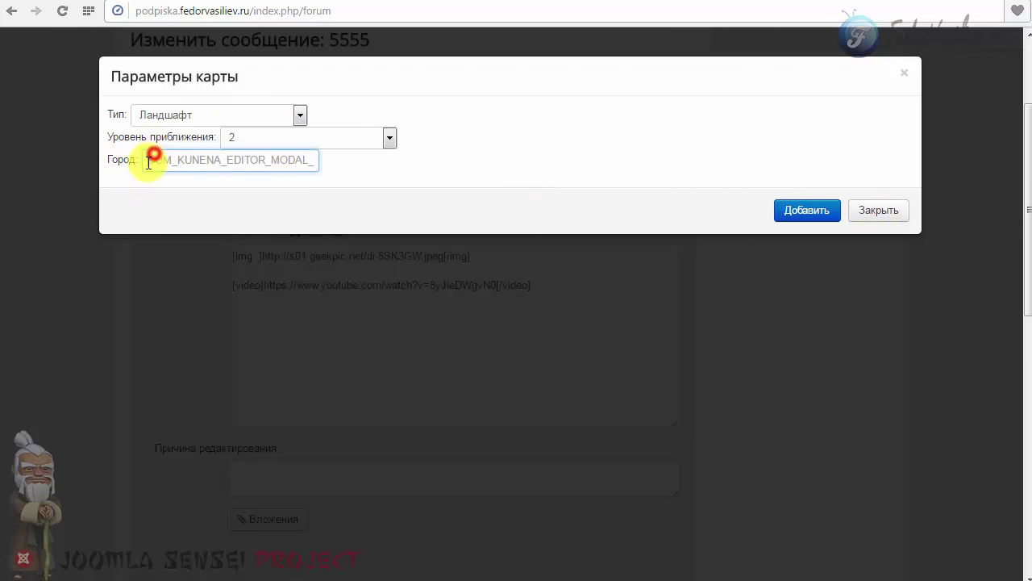
pyautogui.click(867, 213)
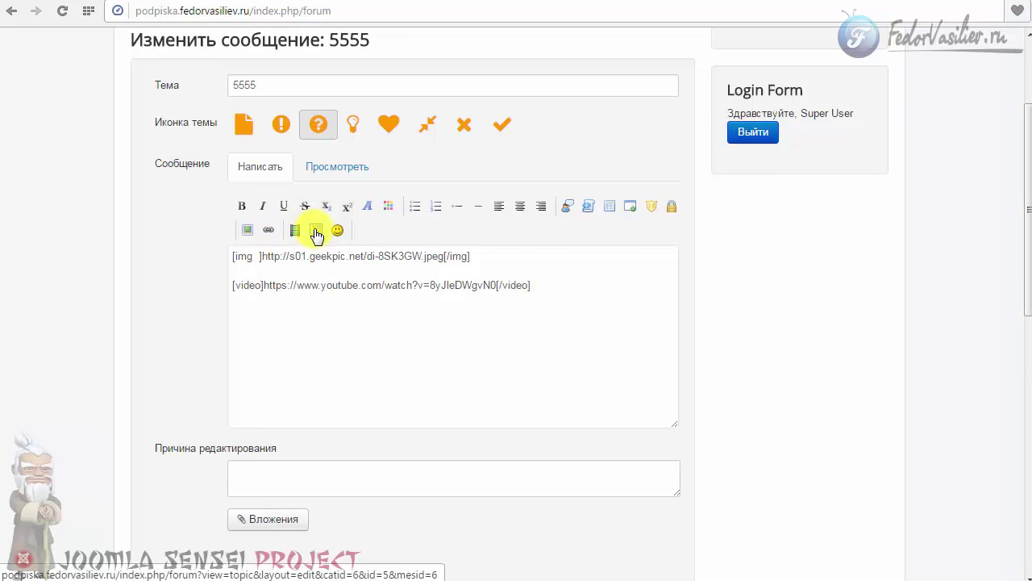
pyautogui.click(315, 232)
pyautogui.press('Escape')
# Insert the :silly: and :woohoo: emoticons into the message and start a new line below the video code.
pyautogui.click(338, 231)
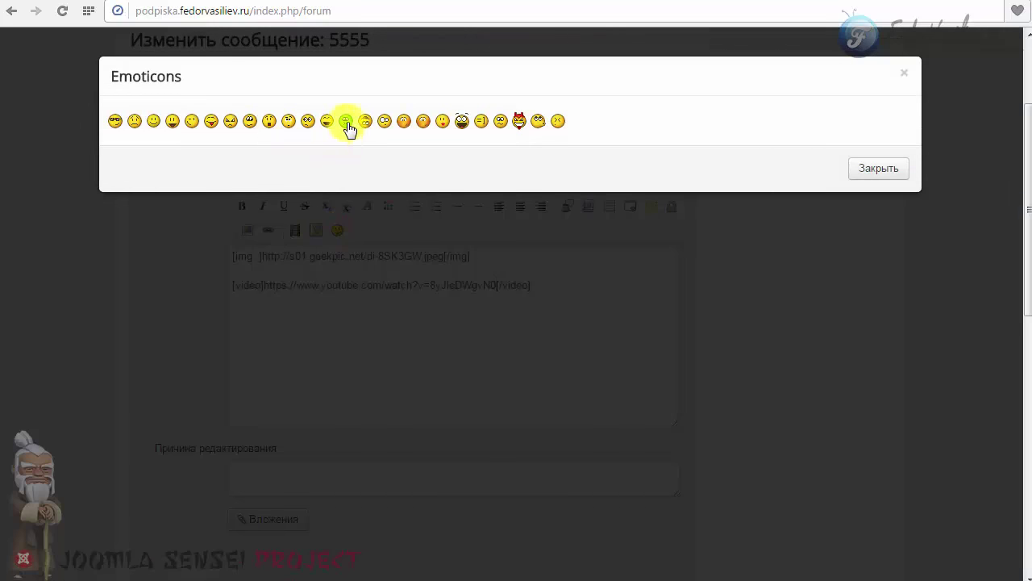
pyautogui.click(364, 122)
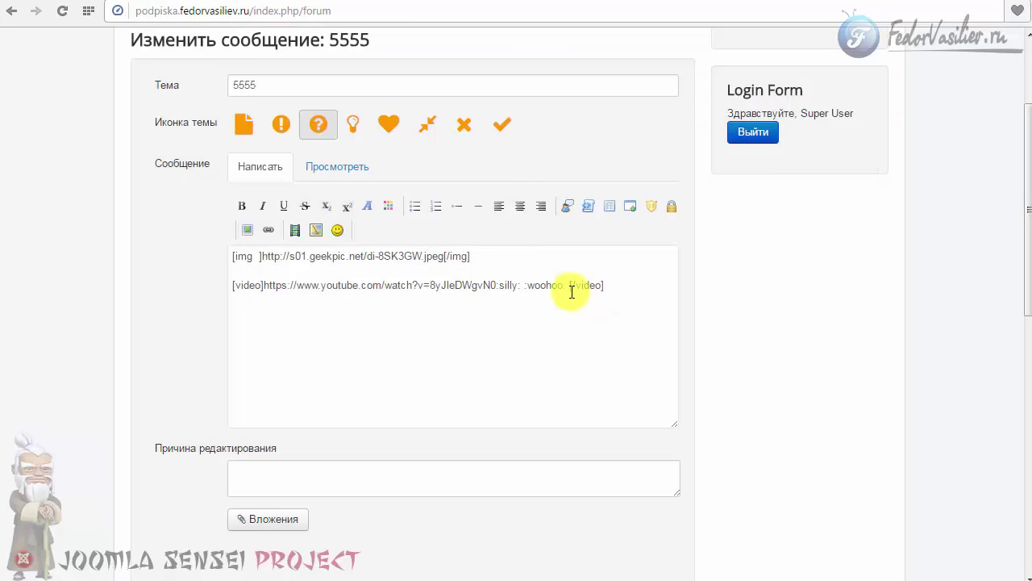
pyautogui.click(622, 288)
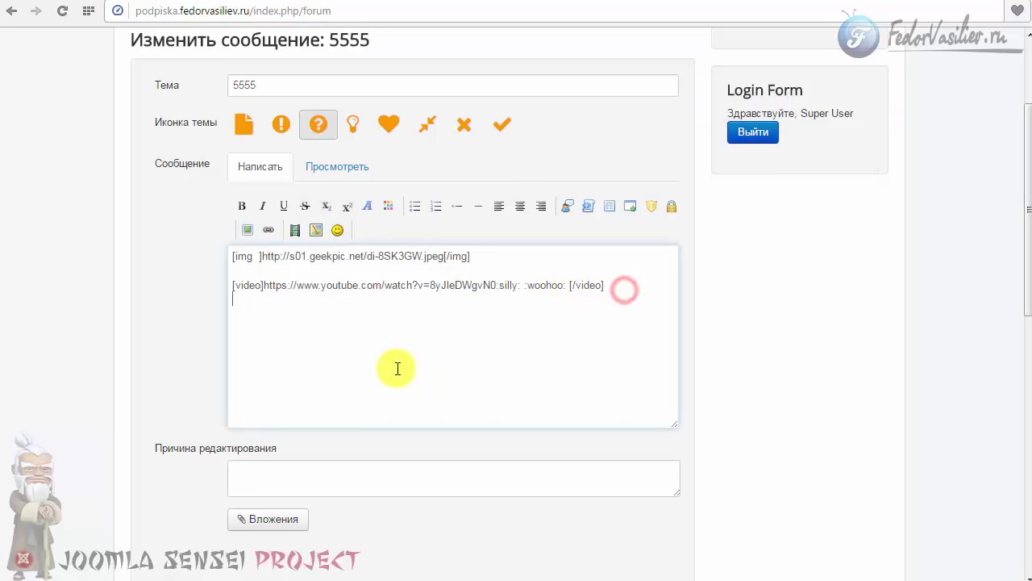
pyautogui.press('Return')
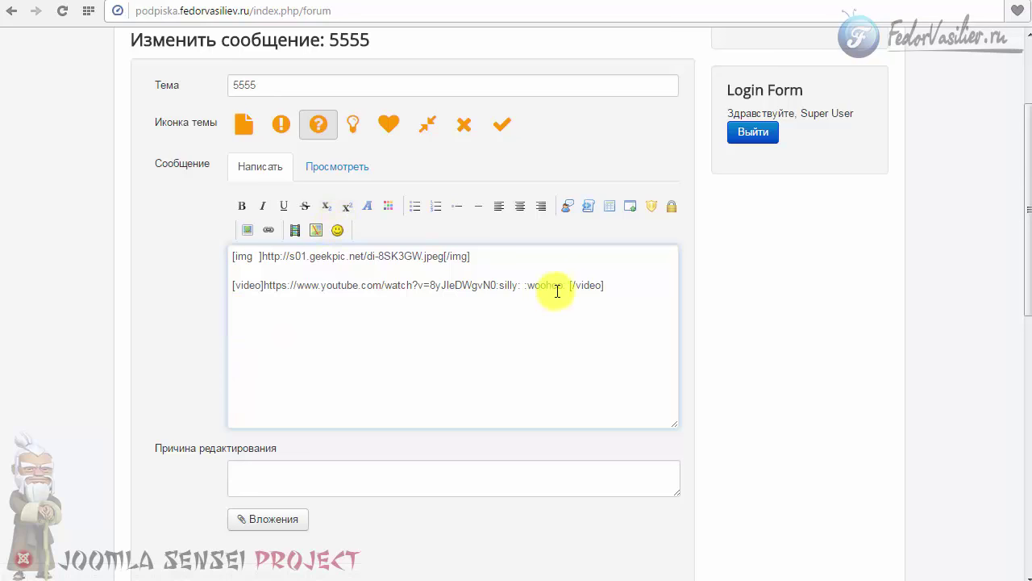
# Delete the entire [video] line, including the emoticon codes inside it, from the message.
pyautogui.moveTo(570, 284); pyautogui.dragTo(459, 286)
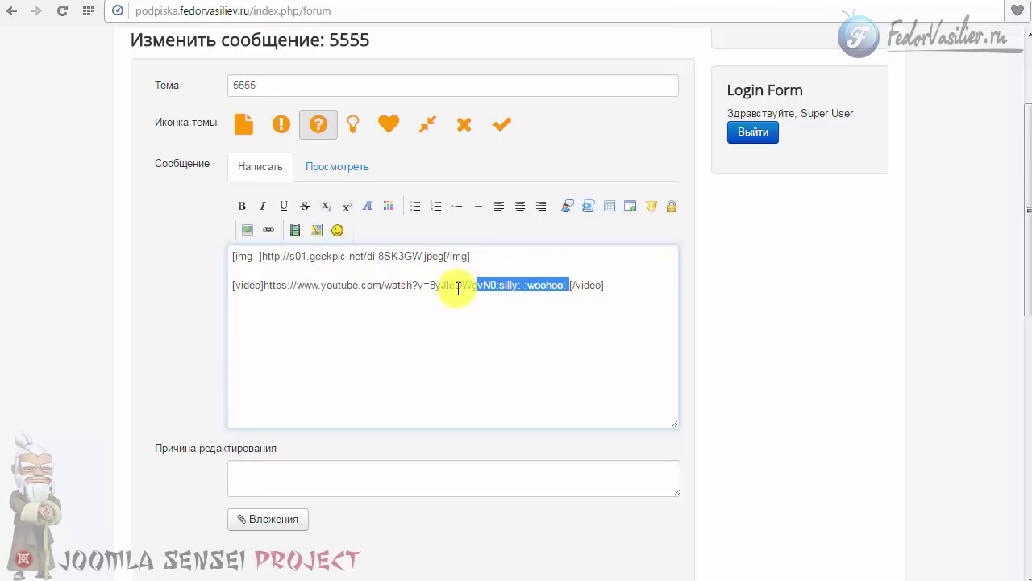
pyautogui.click(611, 287)
pyautogui.moveTo(611, 286); pyautogui.dragTo(201, 282)
pyautogui.press('BackSpace')
# Insert the :side:, :woohoo: and :evil: emoticons on the line below the image code and close the emoticon picker.
pyautogui.click(337, 230)
pyautogui.click(481, 121)
pyautogui.click(462, 121)
pyautogui.click(519, 121)
pyautogui.click(877, 169)
# Preview the message with its emoticons and submit the edit, leaving the editing reason empty.
pyautogui.click(355, 169)
pyautogui.scroll(-1, 479, 376)
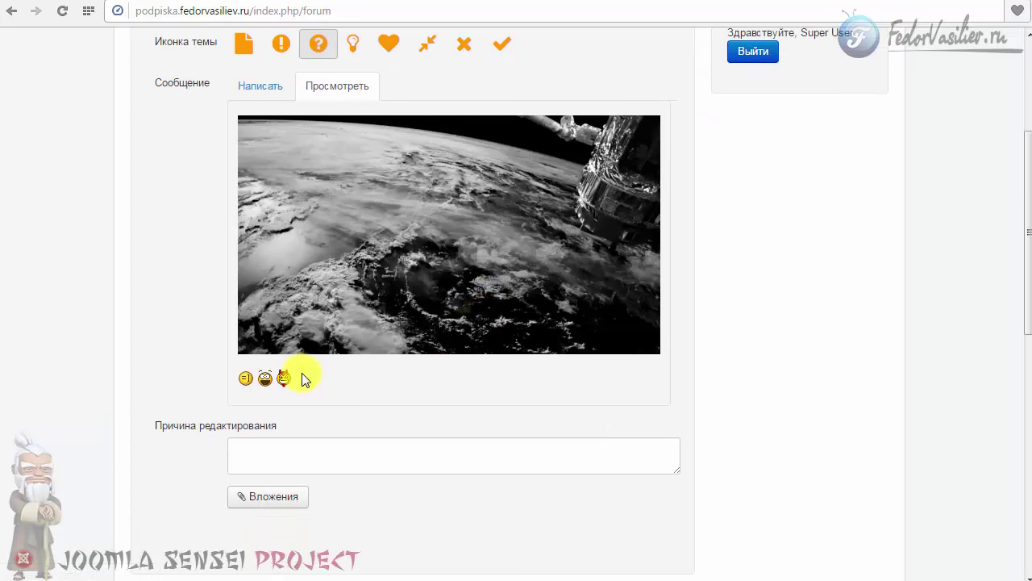
pyautogui.moveTo(299, 376)
pyautogui.mouseDown()
pyautogui.moveTo(242, 376)
pyautogui.moveTo(255, 375)
pyautogui.mouseUp()
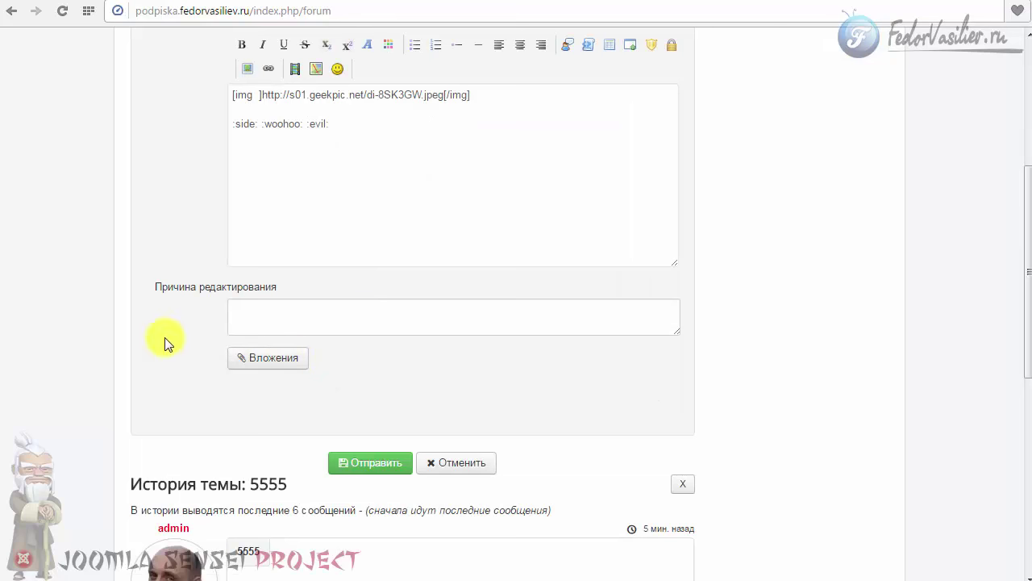
pyautogui.click(252, 320)
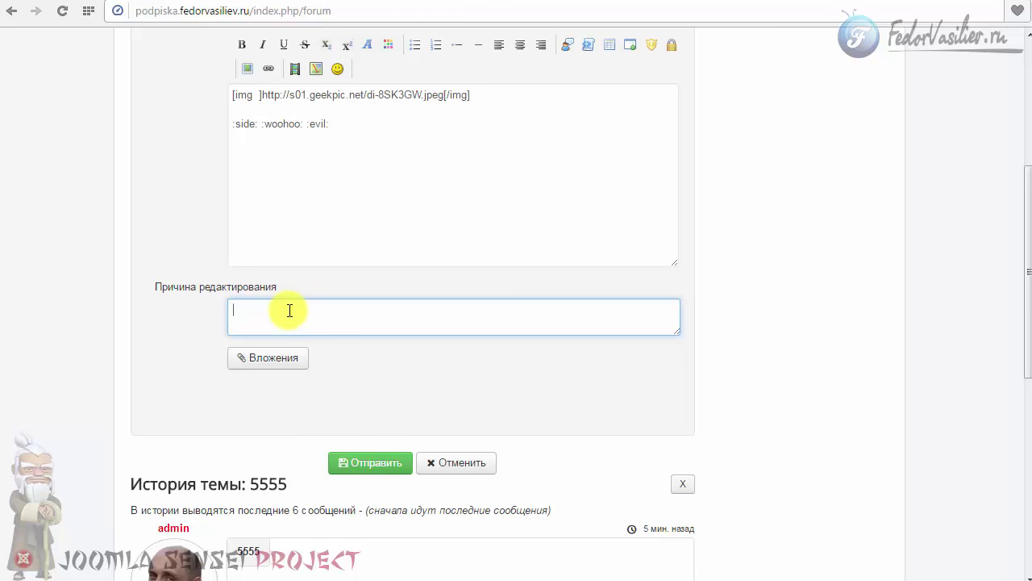
pyautogui.click(363, 462)
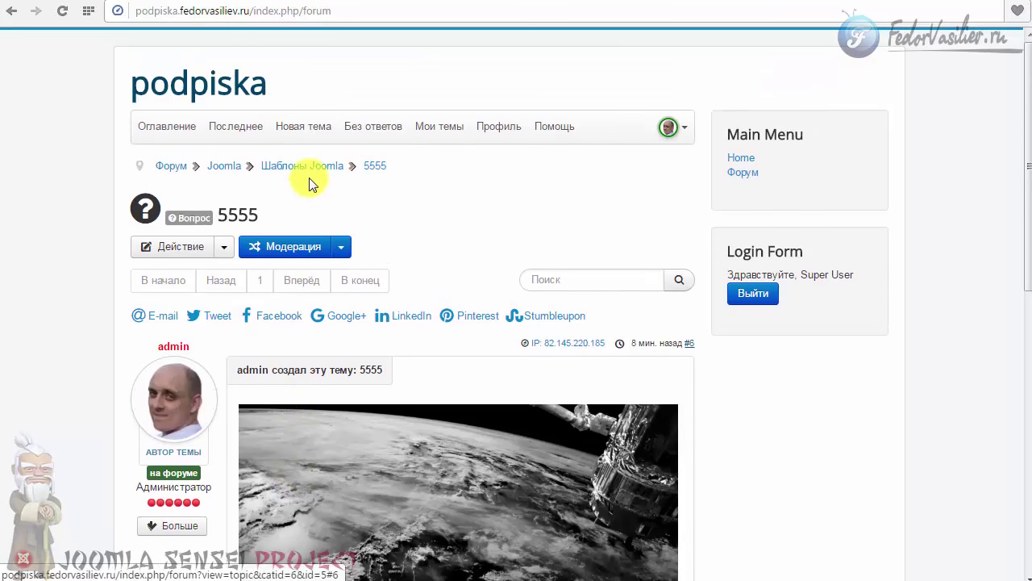
# Examine the topic list of the Шаблоны Joomla category, including the flag on topic 5555, and reopen that topic to view its message.
pyautogui.click(312, 169)
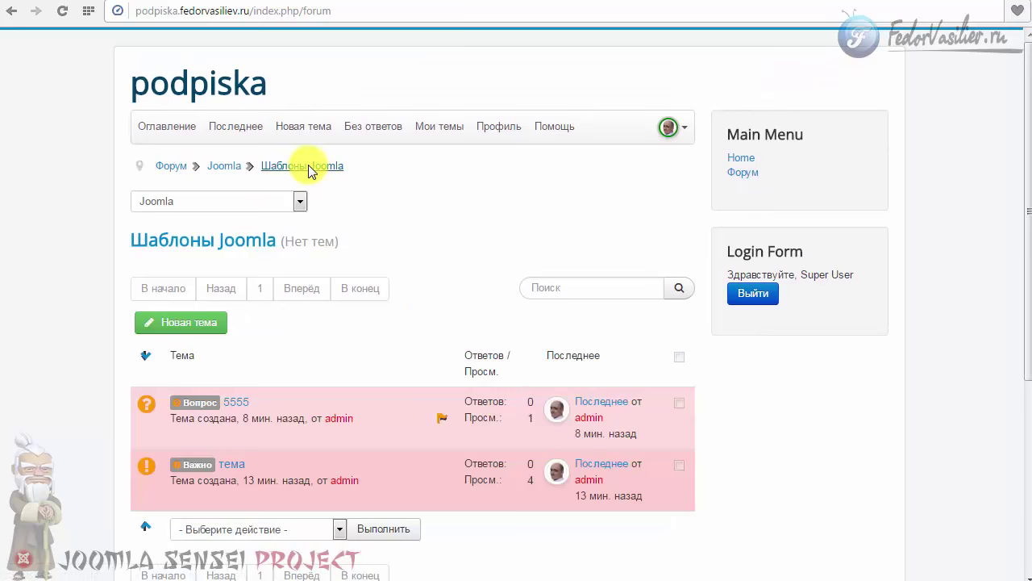
pyautogui.scroll(-2, 311, 171)
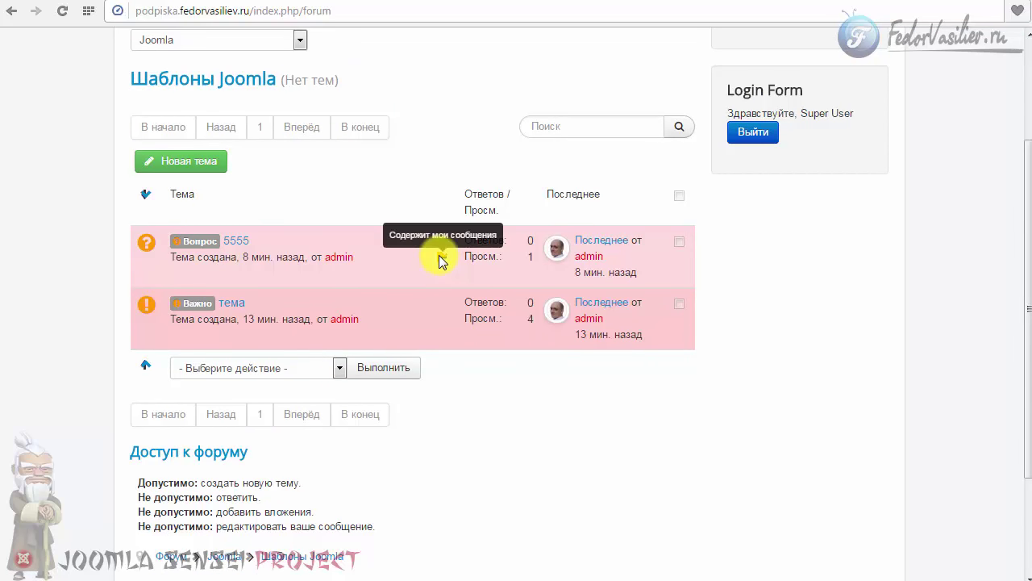
pyautogui.click(239, 242)
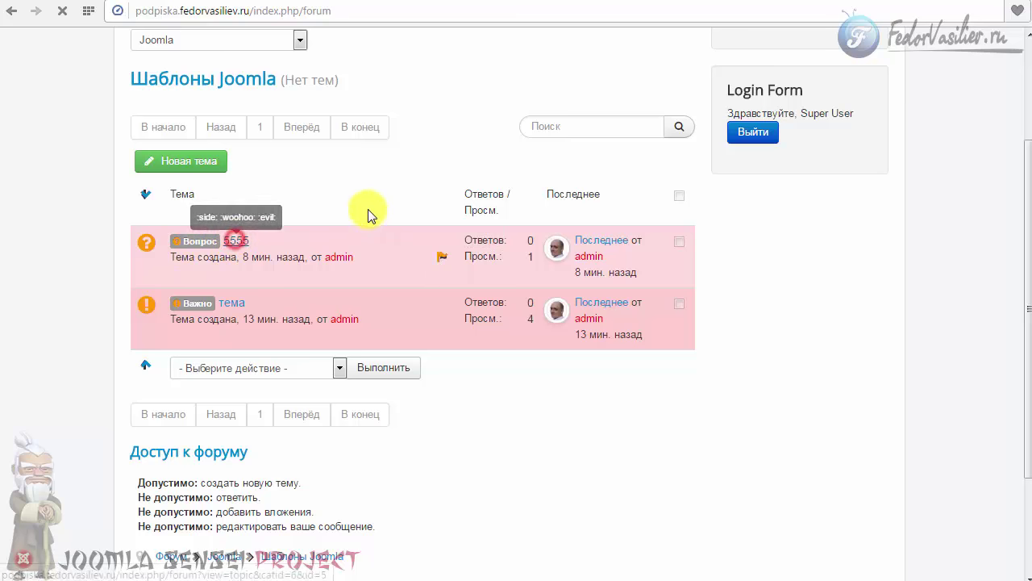
pyautogui.scroll(-2, 367, 211)
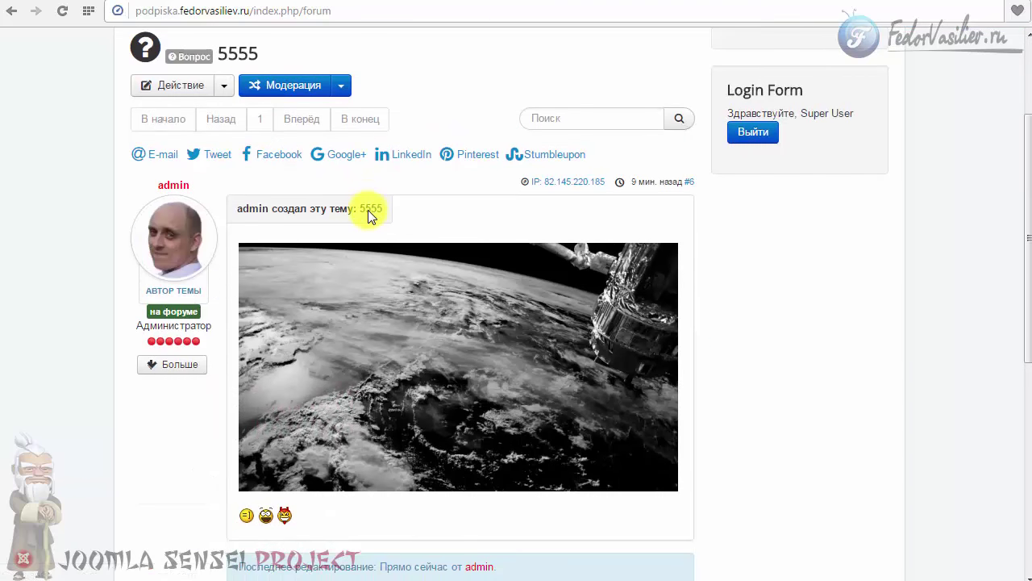
pyautogui.scroll(2, 368, 209)
# Open the Ответить в теме form for topic 5555, look through it and return to the topic without replying.
pyautogui.click(228, 248)
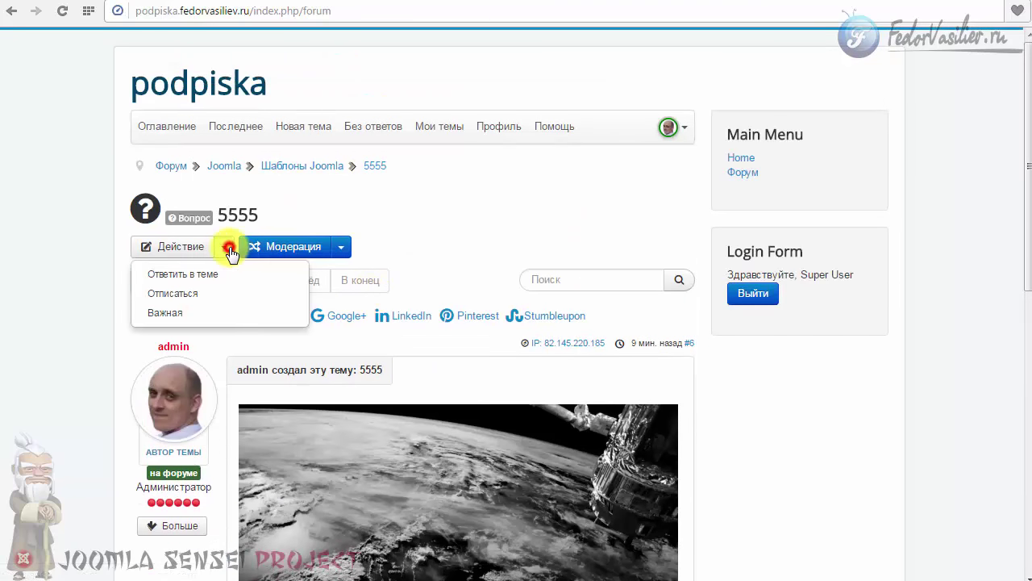
pyautogui.click(208, 274)
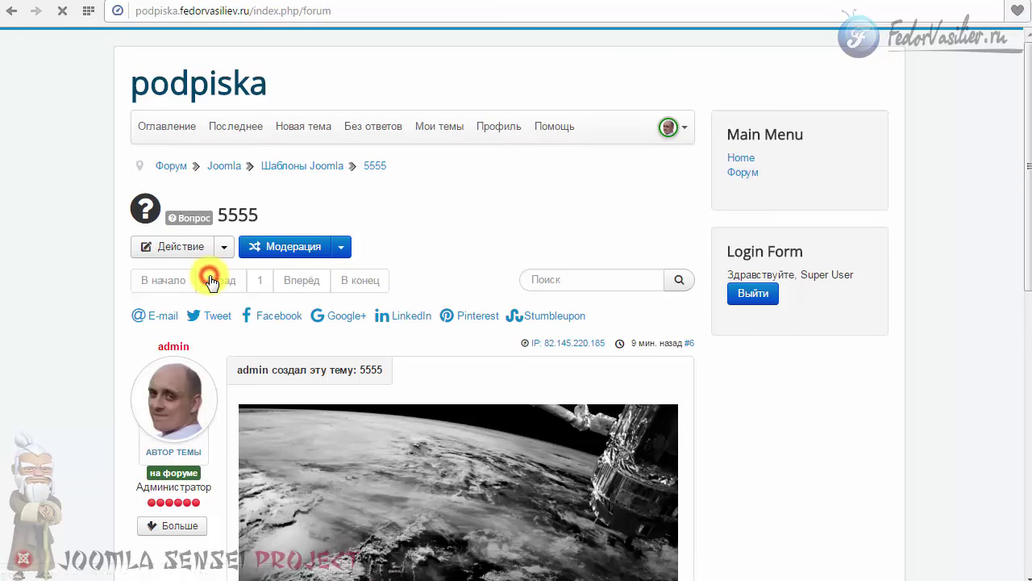
pyautogui.scroll(-4, 209, 275)
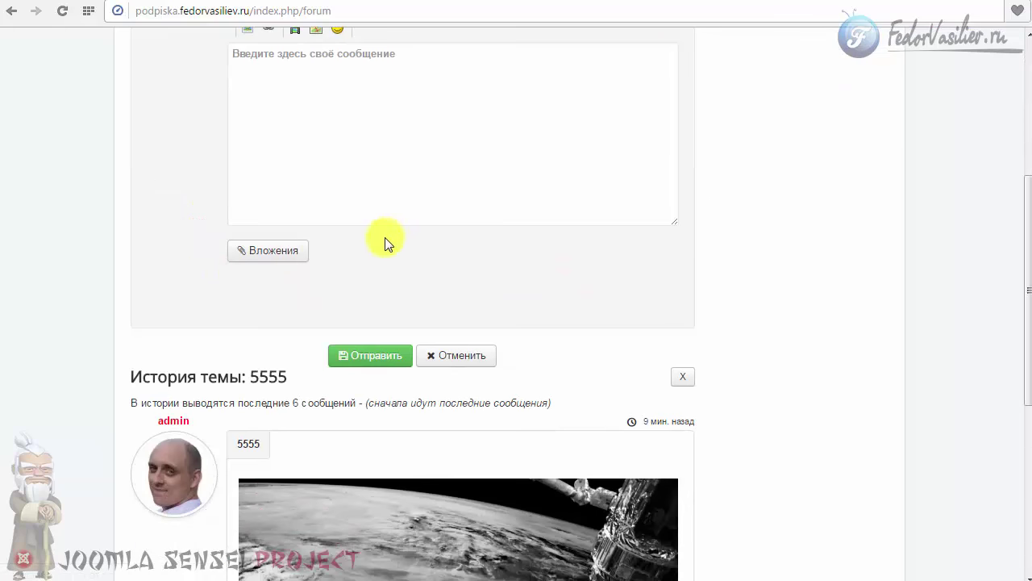
pyautogui.scroll(2, 468, 247)
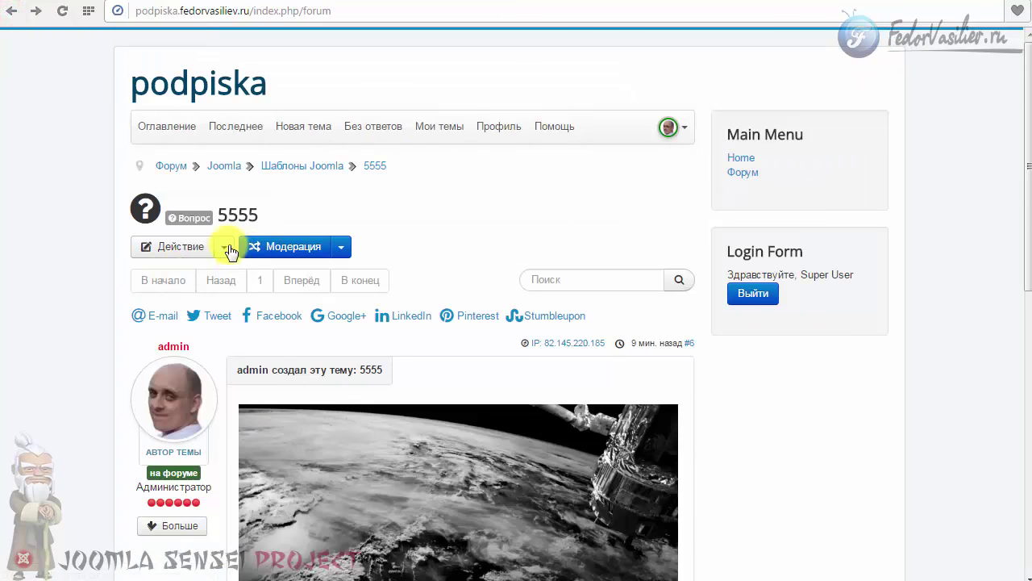
# Mark topic 5555 as Важная and read the message about the change.
pyautogui.click(224, 246)
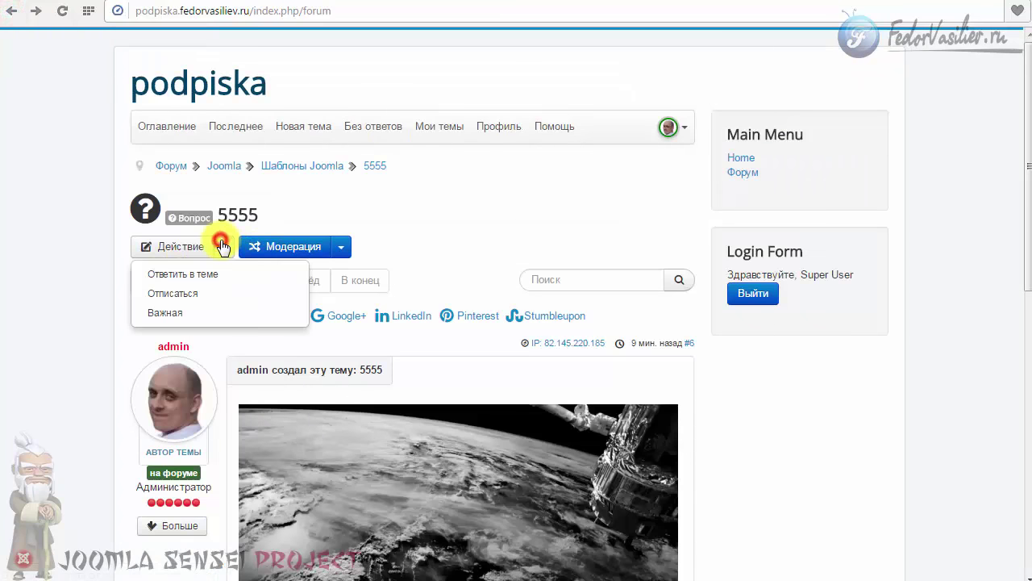
pyautogui.click(168, 321)
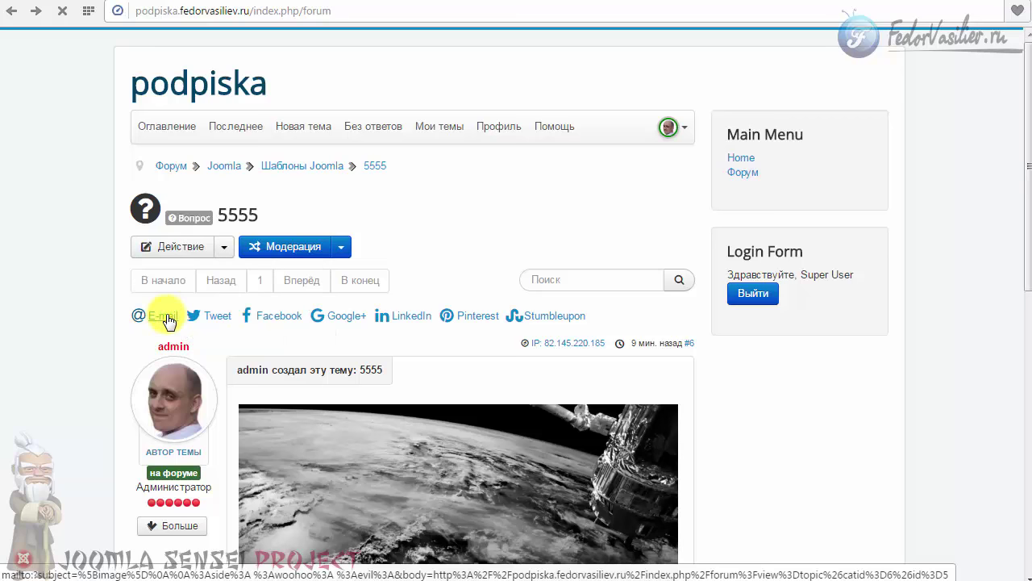
pyautogui.moveTo(141, 122); pyautogui.dragTo(295, 134)
pyautogui.click(444, 264)
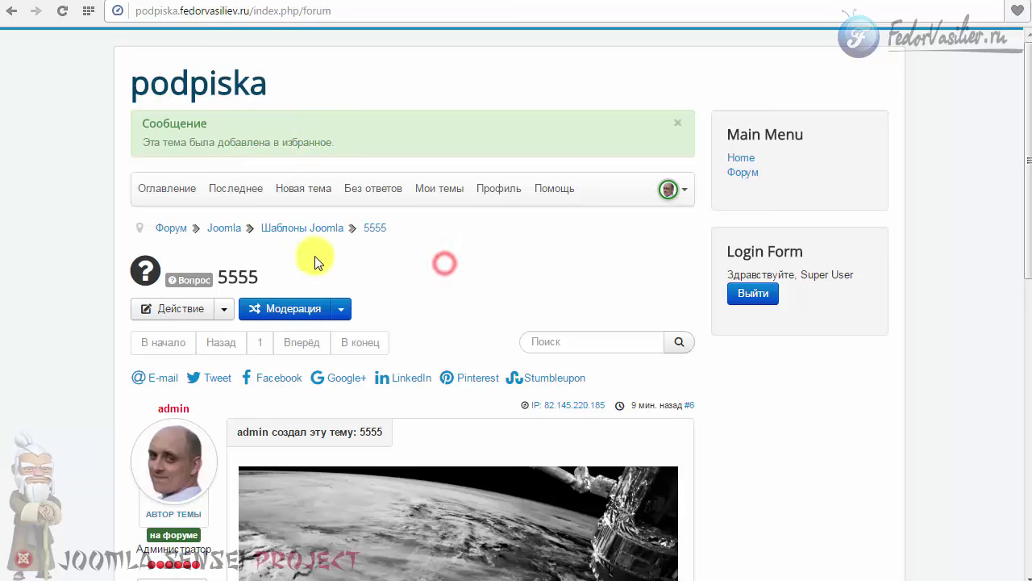
# Return to the Шаблоны Joomla category and check the favourite marker beside topic 5555.
pyautogui.click(295, 228)
pyautogui.scroll(-2, 35, 308)
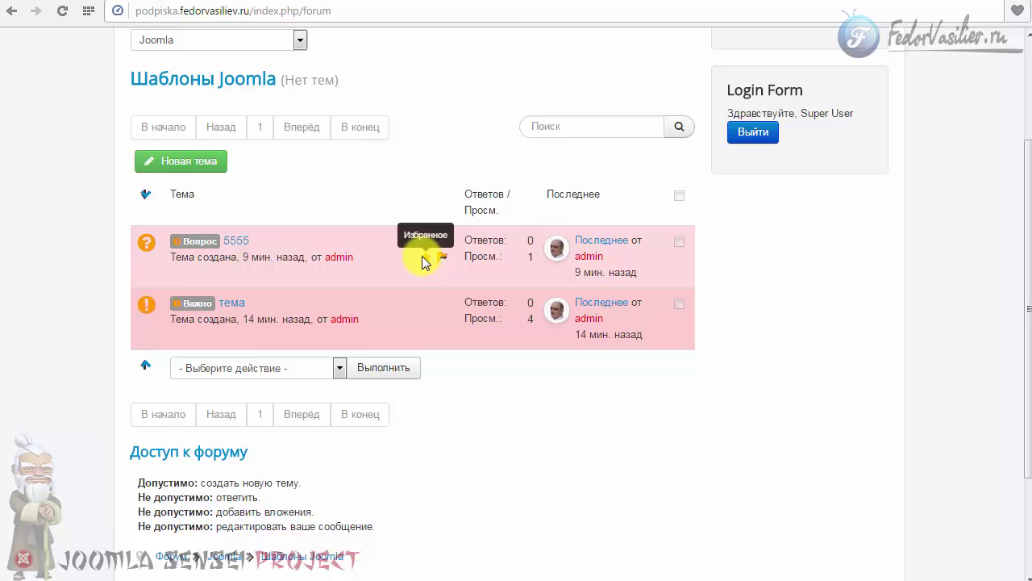
pyautogui.scroll(1, 401, 303)
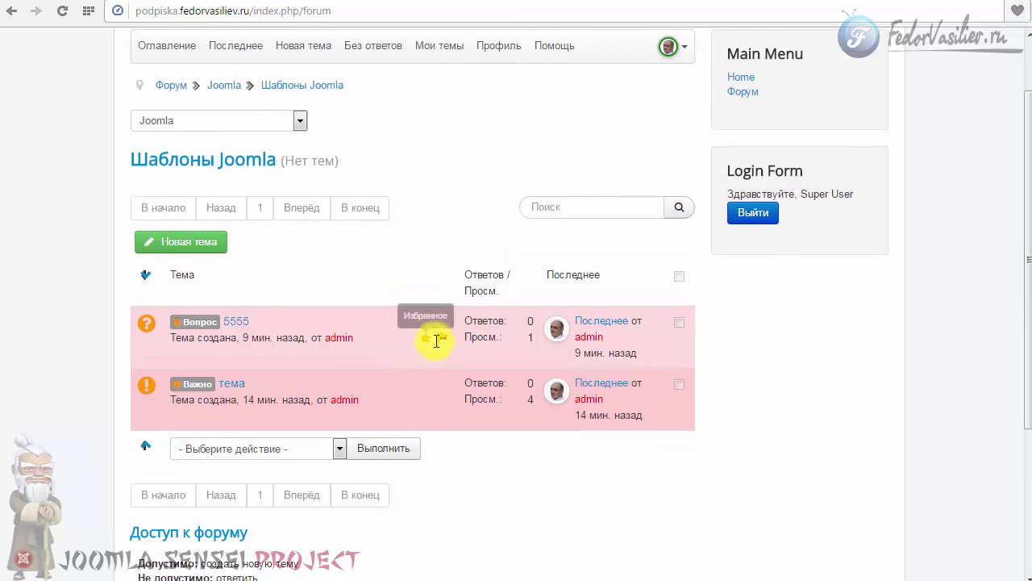
# Reopen topic 5555 and open its Модерация темы page.
pyautogui.click(238, 321)
pyautogui.click(345, 168)
pyautogui.click(331, 171)
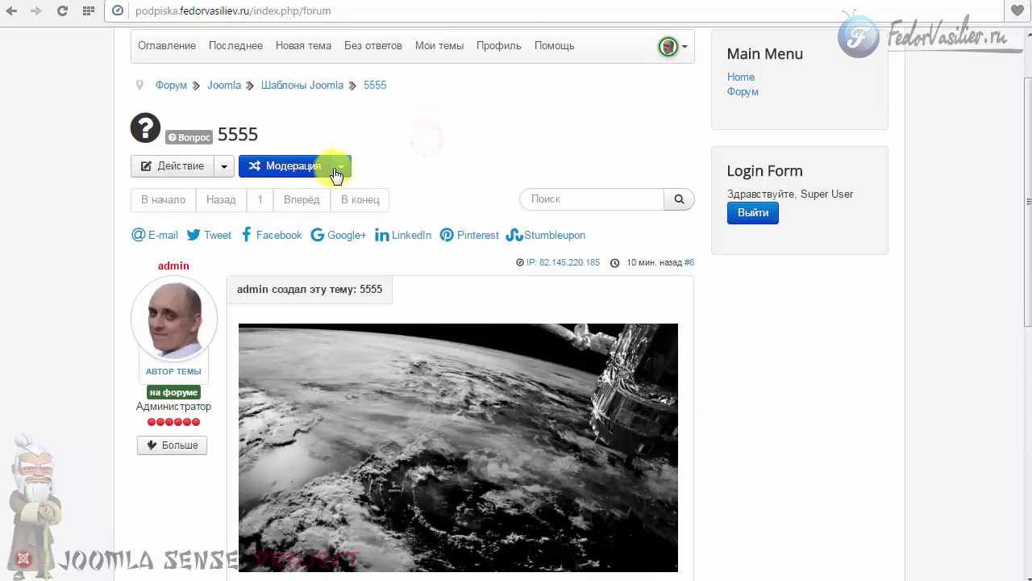
pyautogui.click(341, 167)
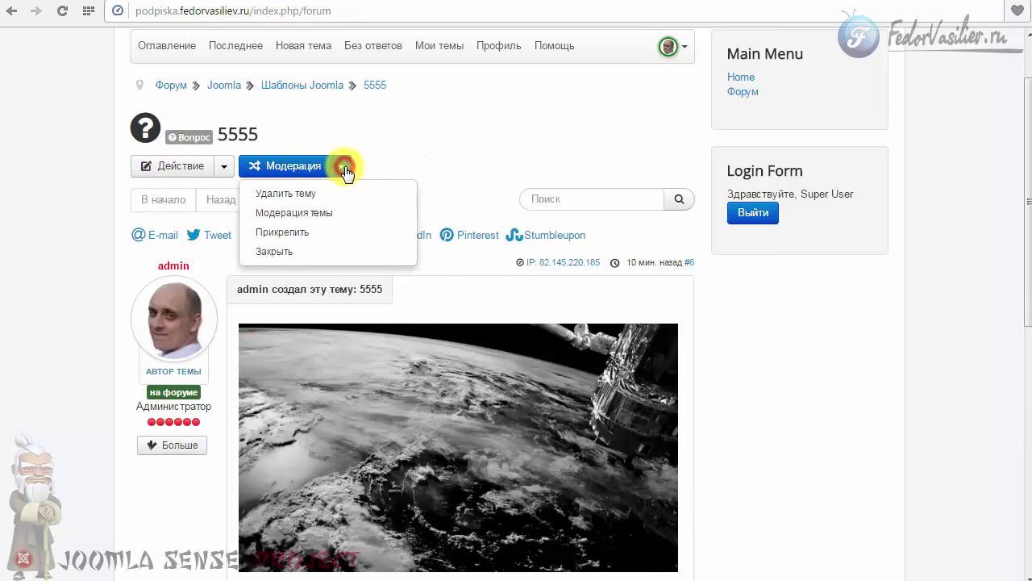
pyautogui.click(280, 214)
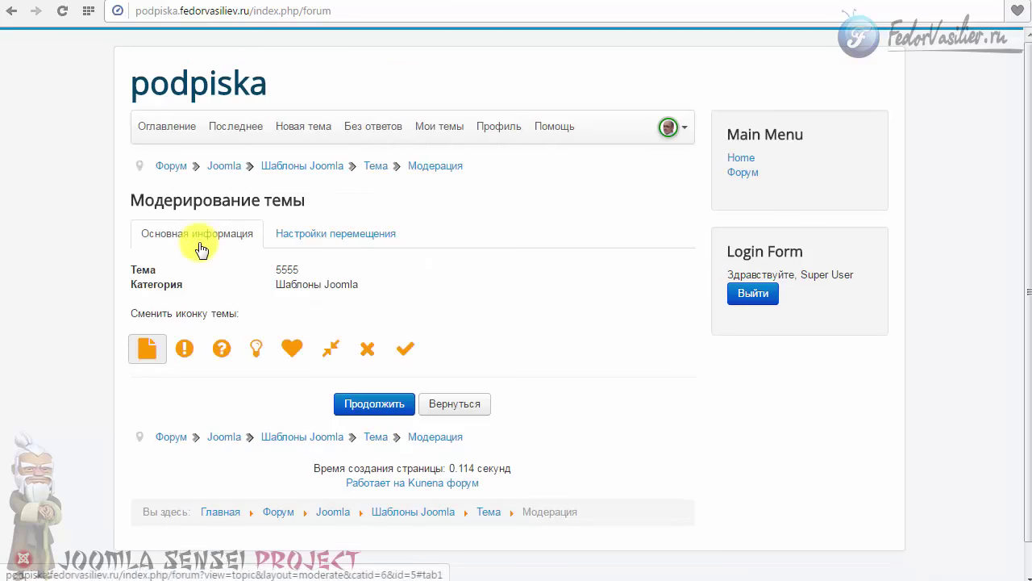
pyautogui.scroll(-1, 201, 250)
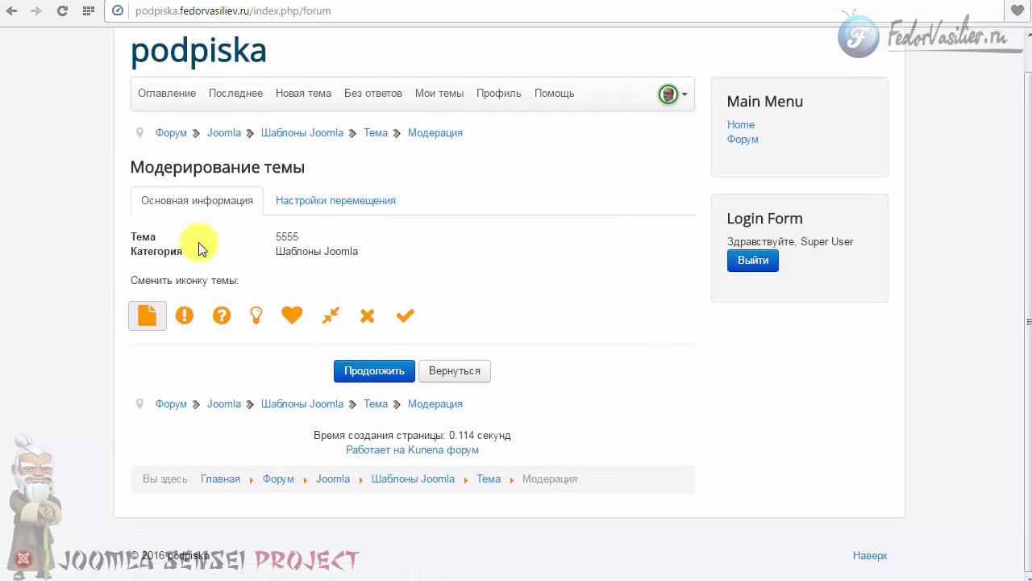
# Try the exclamation and question icons for the topic, settling on the checkmark icon.
pyautogui.click(185, 314)
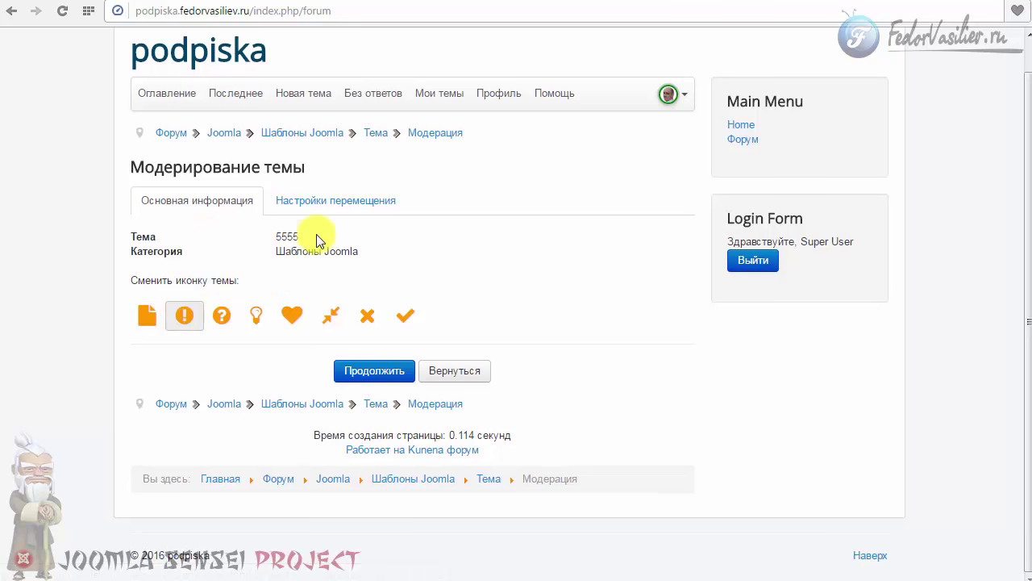
pyautogui.click(227, 318)
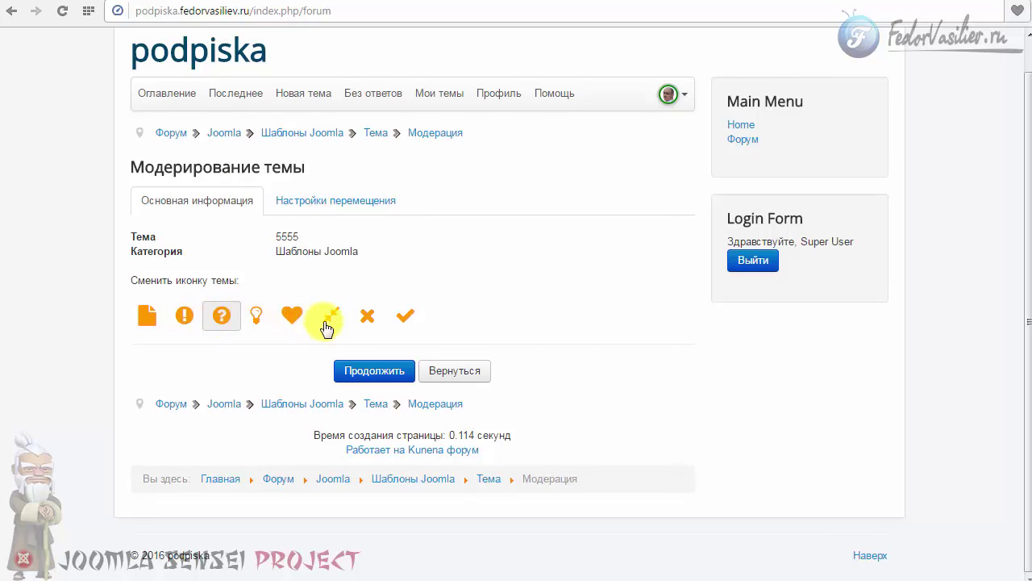
pyautogui.click(405, 318)
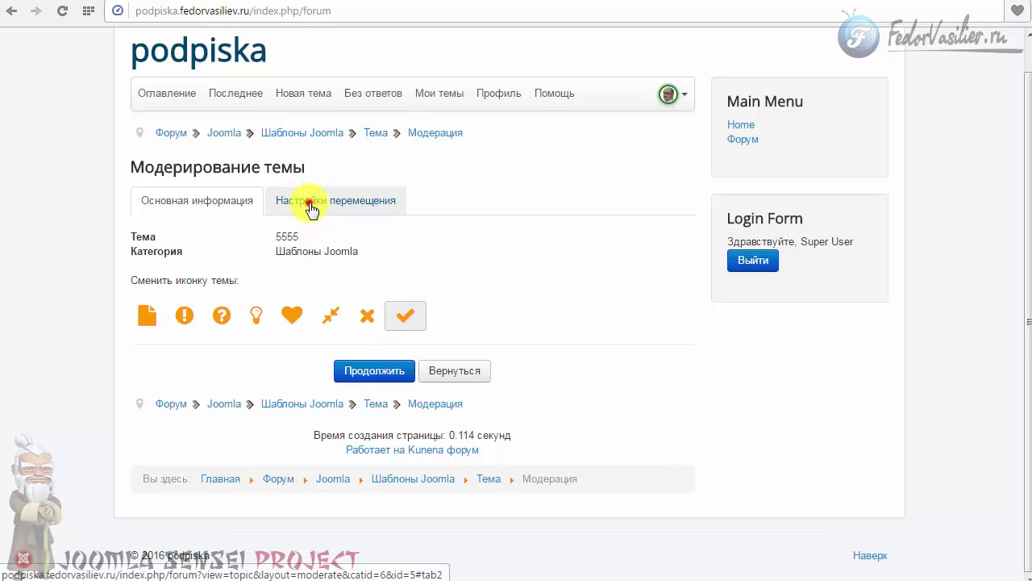
# Examine the topic's move settings: the destination category and topic choices, the new topic name and the two checkbox options.
pyautogui.click(359, 201)
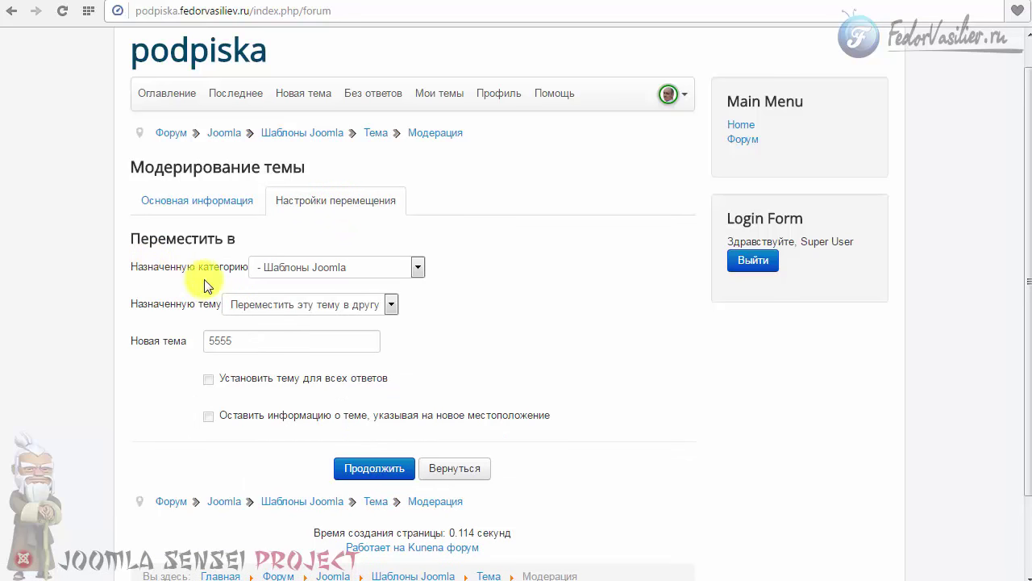
pyautogui.click(308, 270)
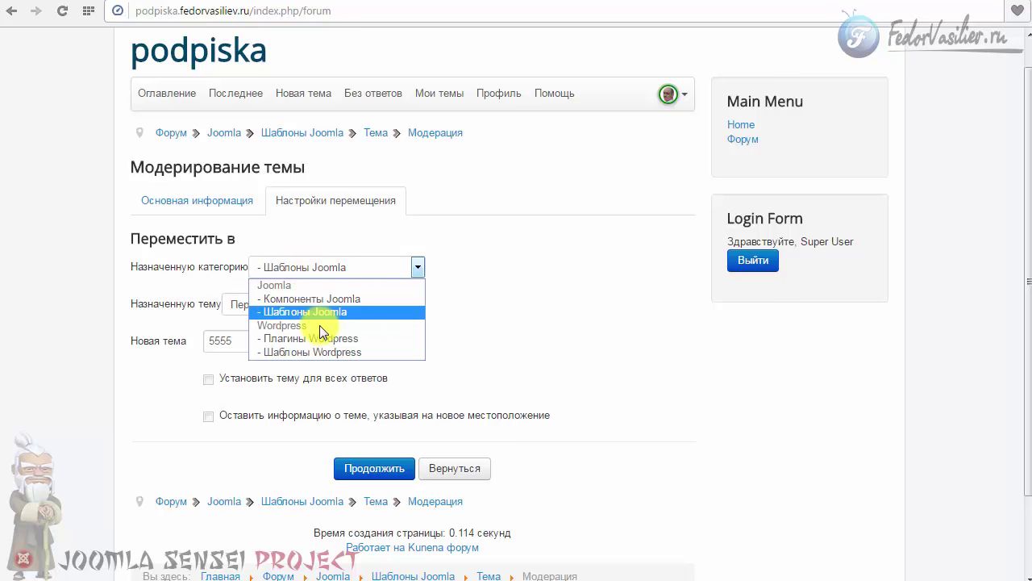
pyautogui.click(321, 220)
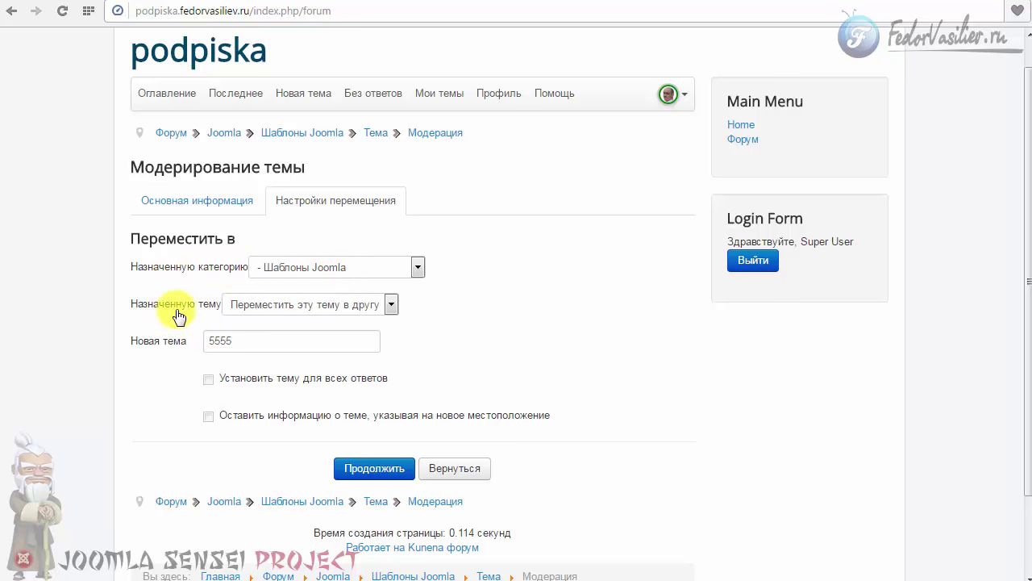
pyautogui.click(254, 304)
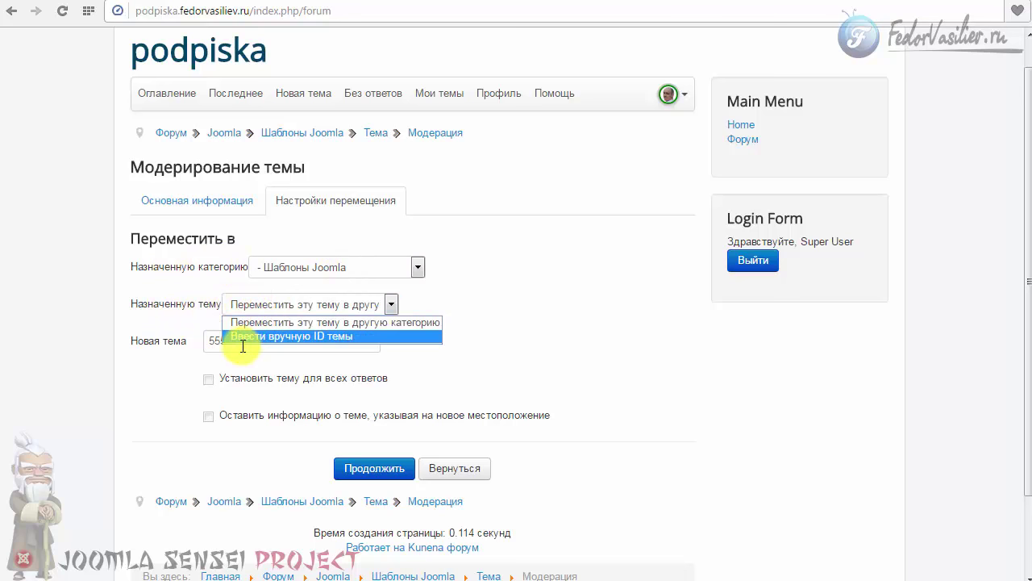
pyautogui.click(197, 274)
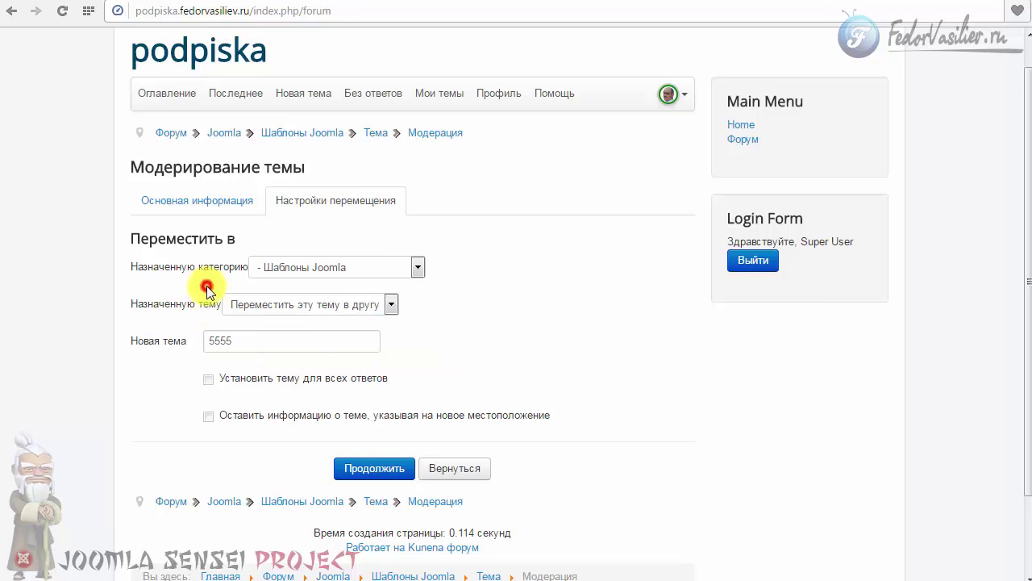
pyautogui.click(166, 341)
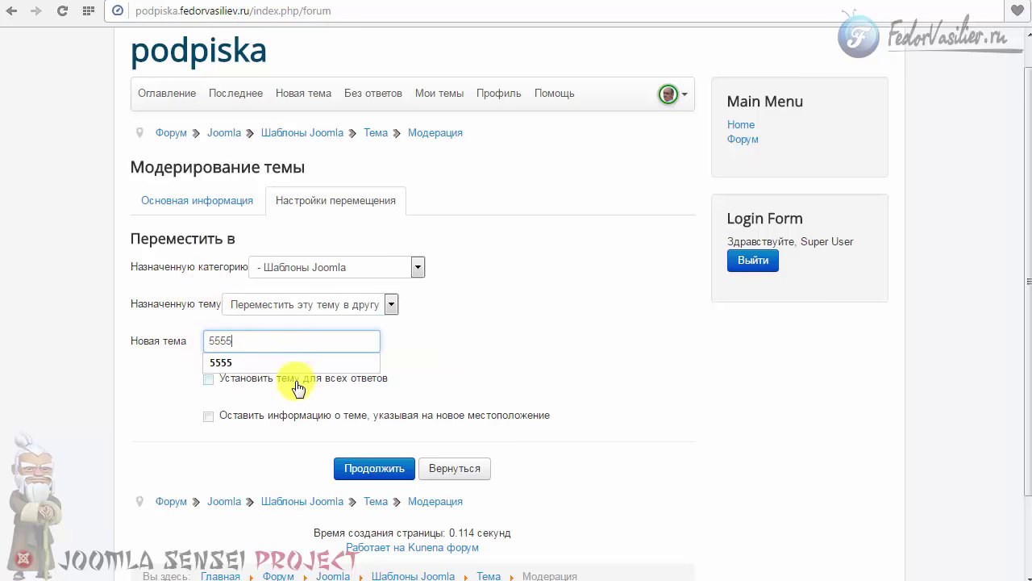
pyautogui.click(319, 392)
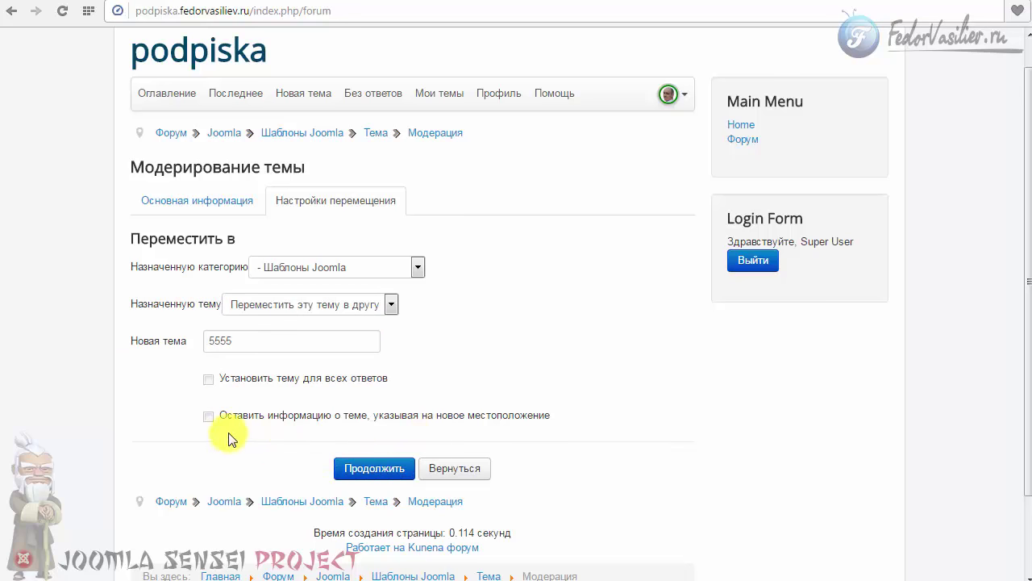
# Submit the moderation settings for topic 5555 and look over the topic page.
pyautogui.click(374, 468)
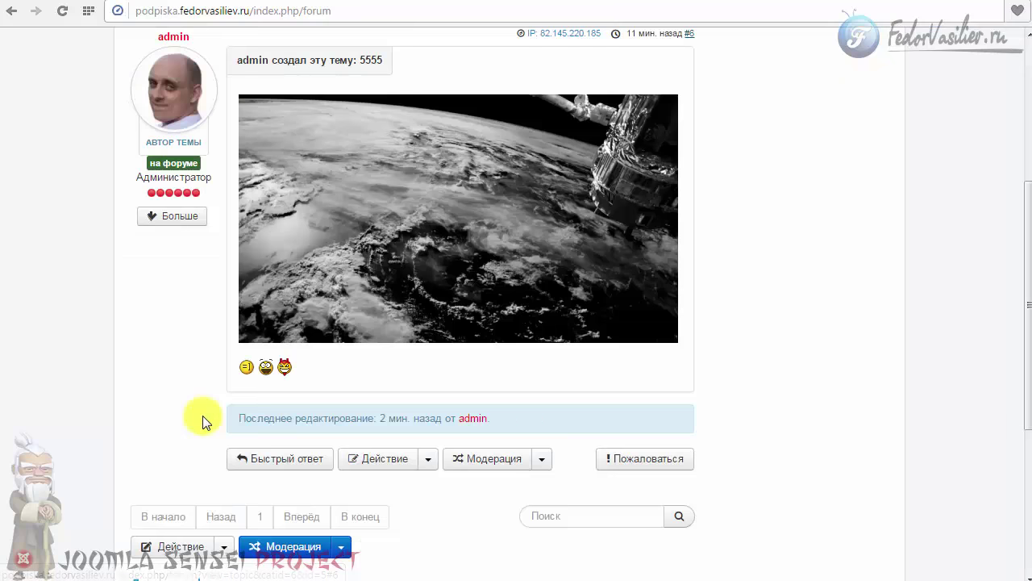
pyautogui.scroll(-3, 177, 415)
pyautogui.scroll(7, 173, 362)
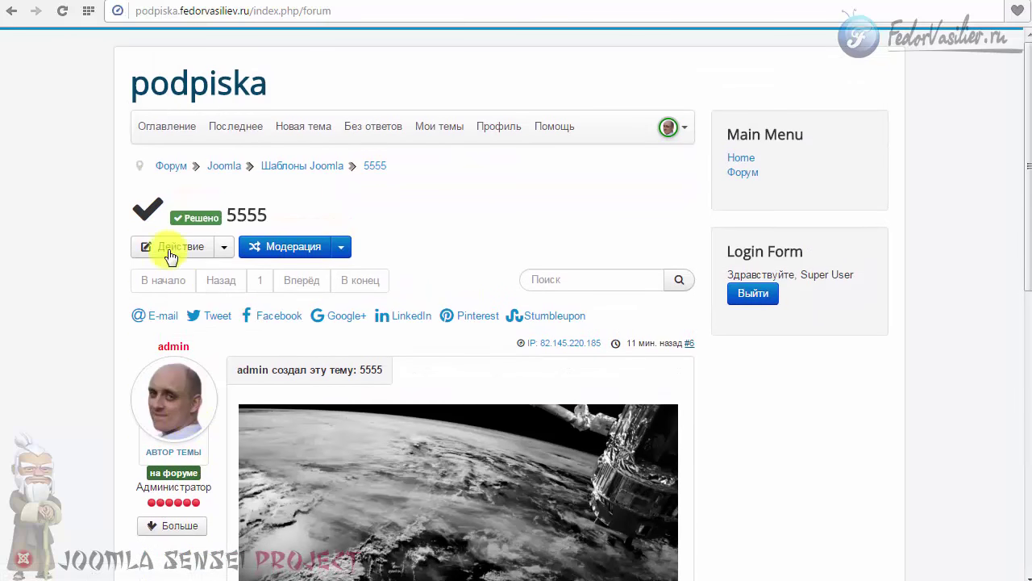
# Pin topic 5555 with the Прикрепить moderation option and read the confirmation message.
pyautogui.click(337, 248)
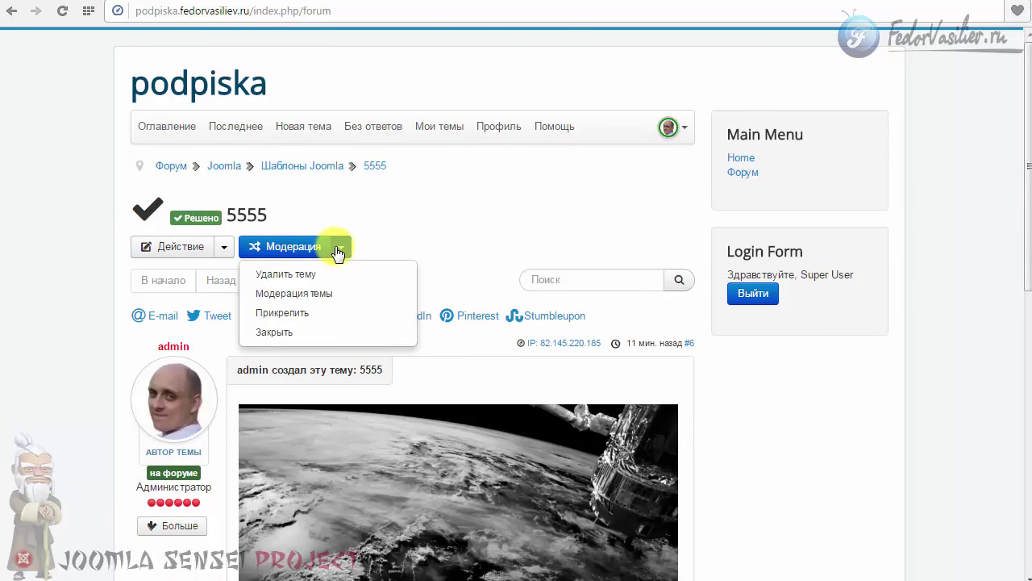
pyautogui.click(286, 322)
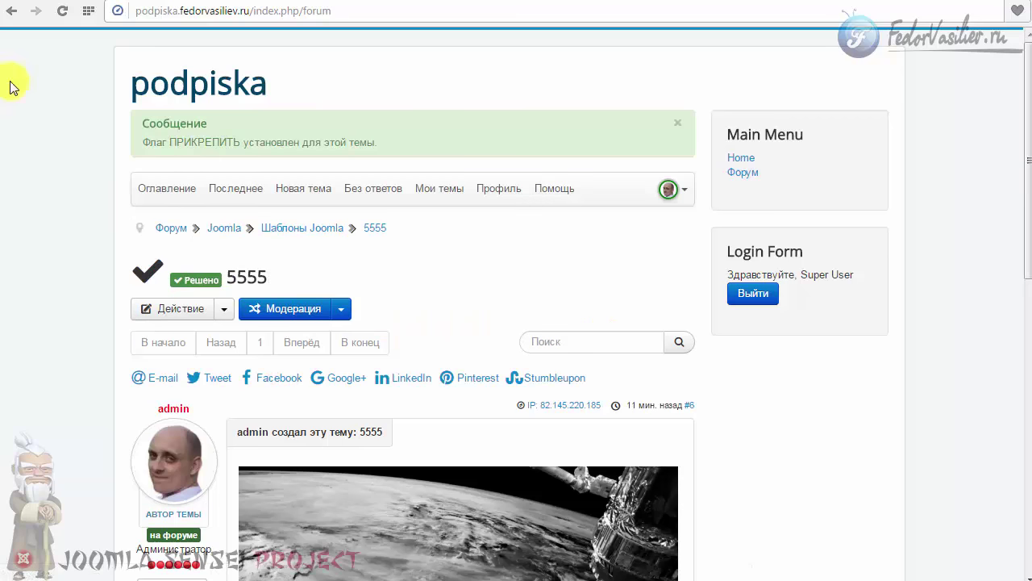
pyautogui.moveTo(220, 142); pyautogui.dragTo(392, 140)
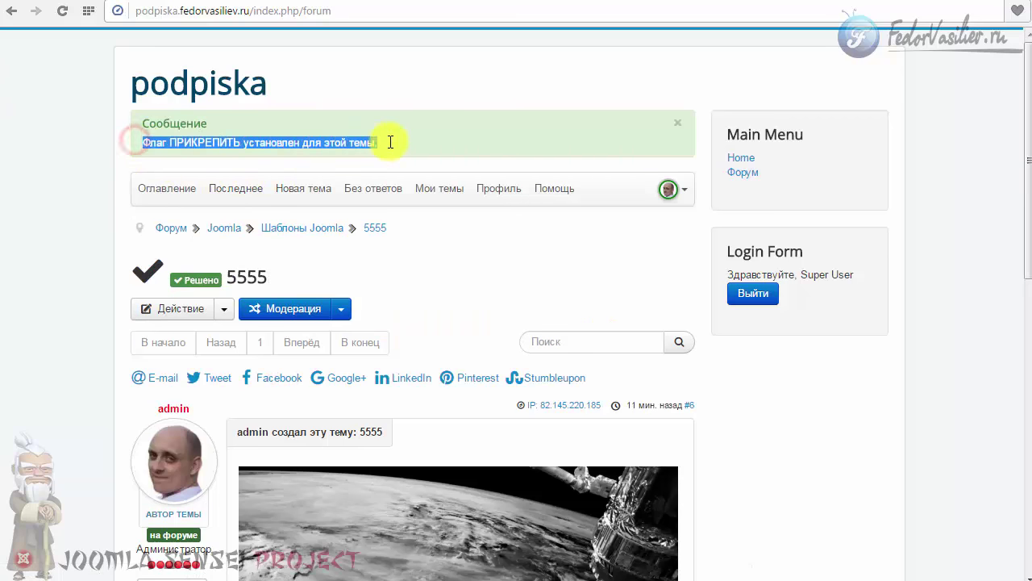
pyautogui.click(430, 302)
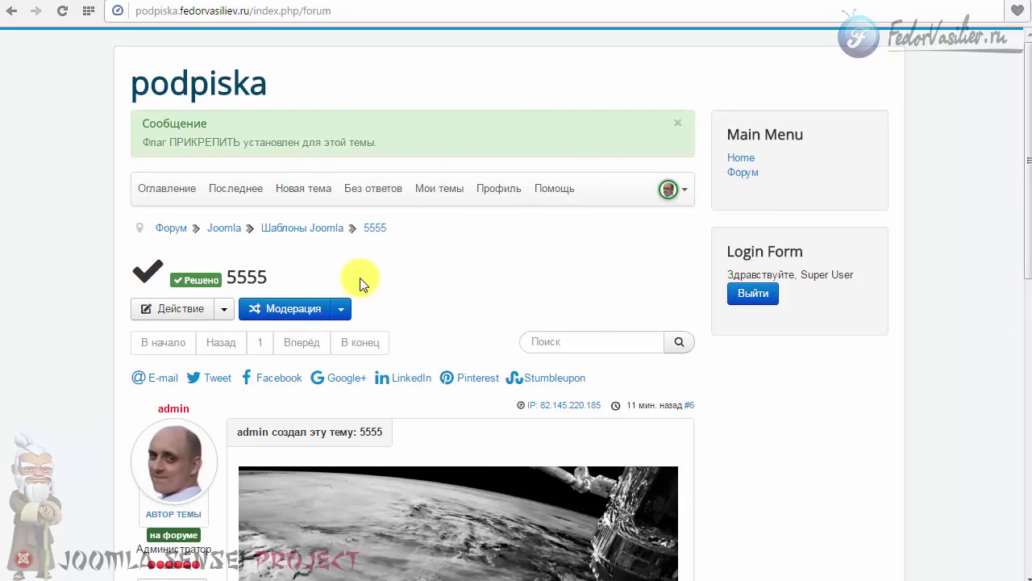
# Return to the Шаблоны Joomla category and check where pinned topic 5555 is listed.
pyautogui.click(278, 229)
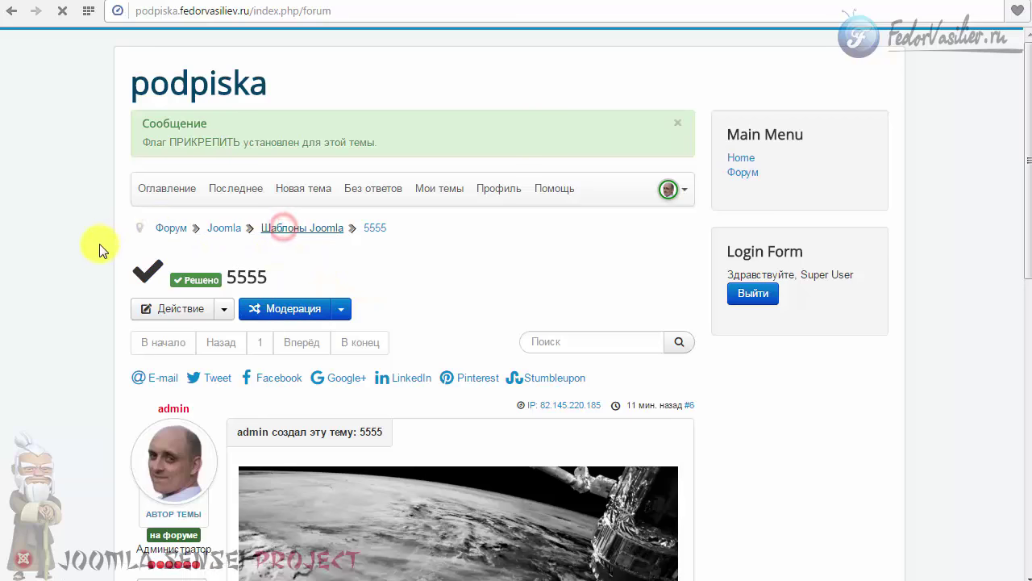
pyautogui.scroll(-1, 84, 249)
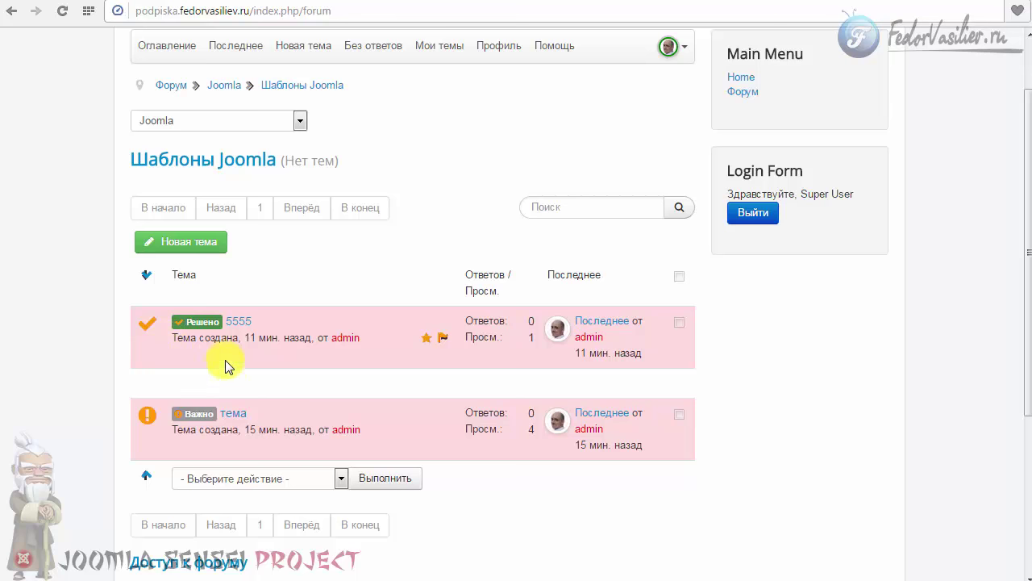
pyautogui.moveTo(262, 323); pyautogui.dragTo(225, 322)
pyautogui.click(256, 256)
pyautogui.click(260, 288)
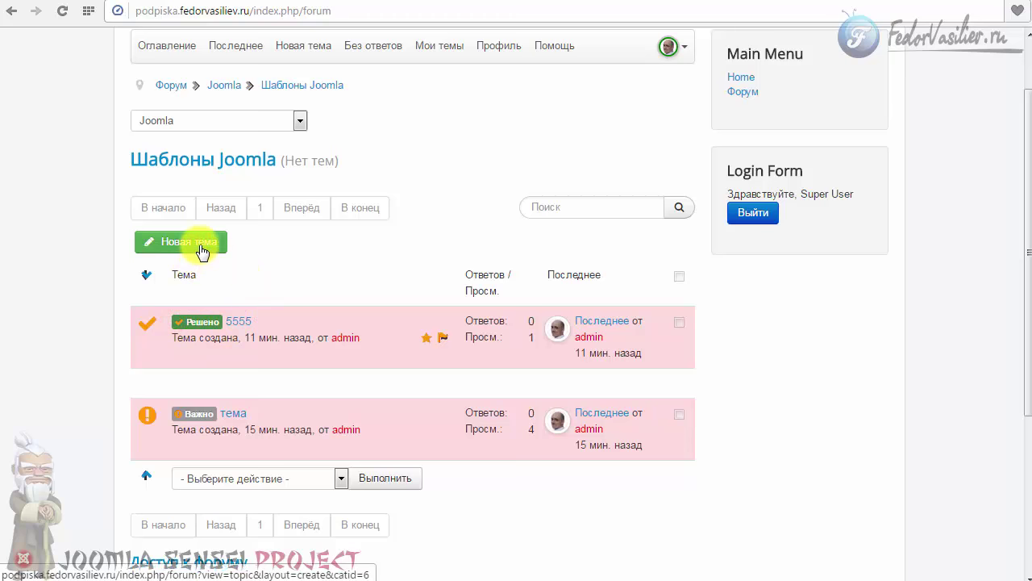
# Create and submit a new topic titled 8890 with the message 77777 in the Шаблоны Joomla category.
pyautogui.click(200, 246)
pyautogui.click(294, 245)
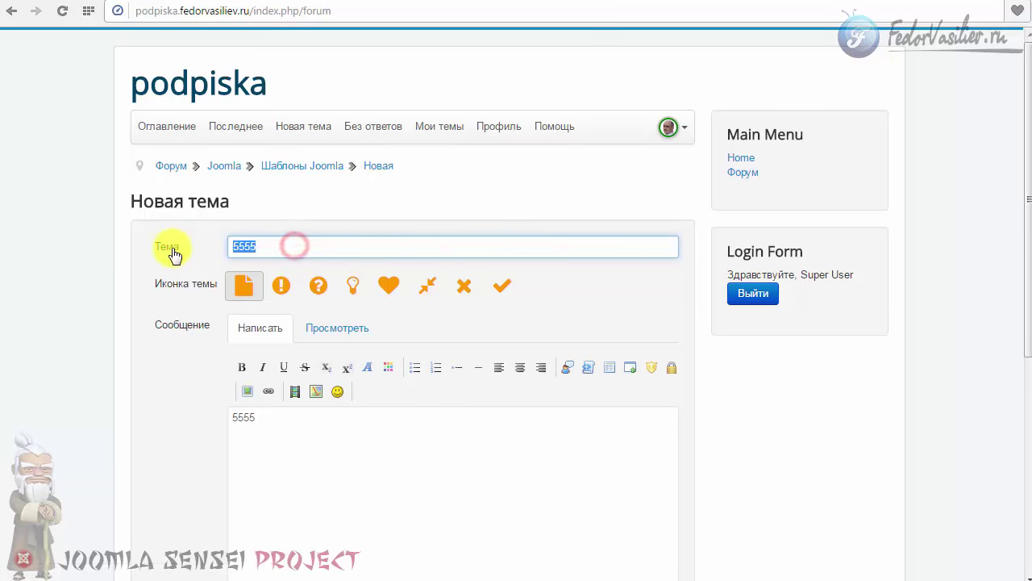
pyautogui.tripleClick(299, 426)
pyautogui.write('77777')
pyautogui.scroll(-1, 145, 410)
pyautogui.scroll(-4, 145, 410)
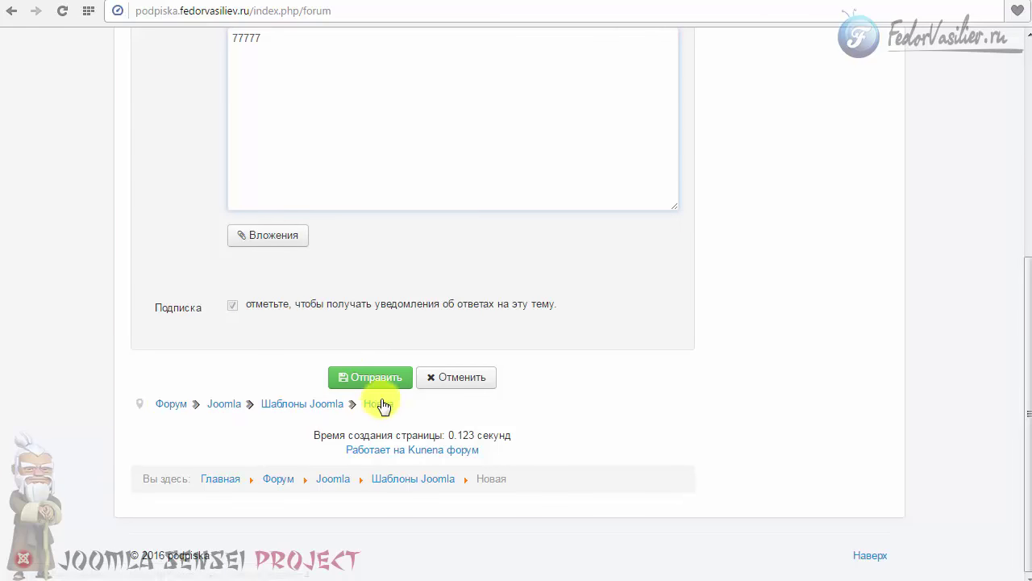
pyautogui.click(384, 377)
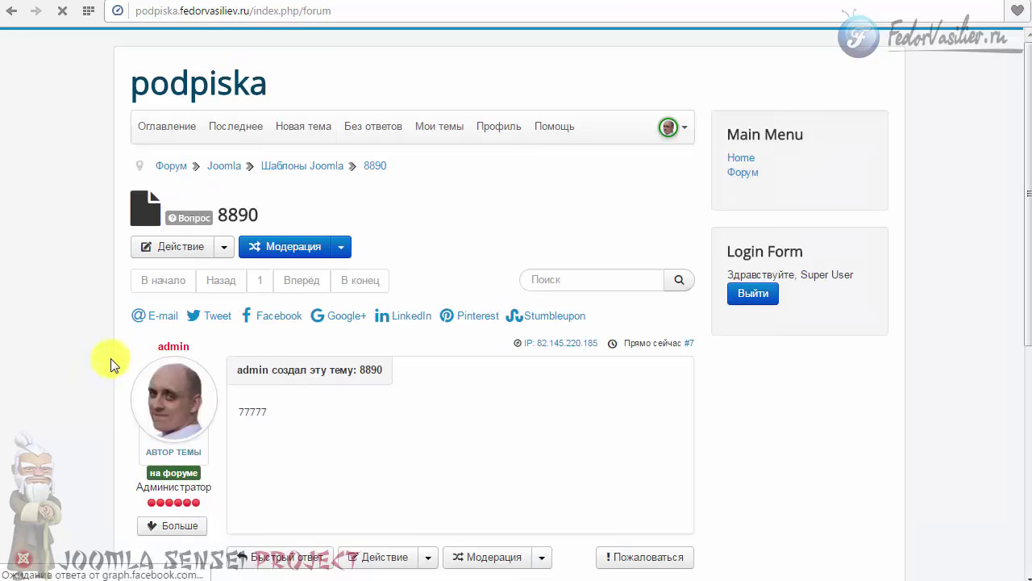
# Return to the Шаблоны Joomla category and compare the position of pinned topic 5555 with topics 8890 and тема.
pyautogui.click(302, 165)
pyautogui.scroll(-2, 350, 205)
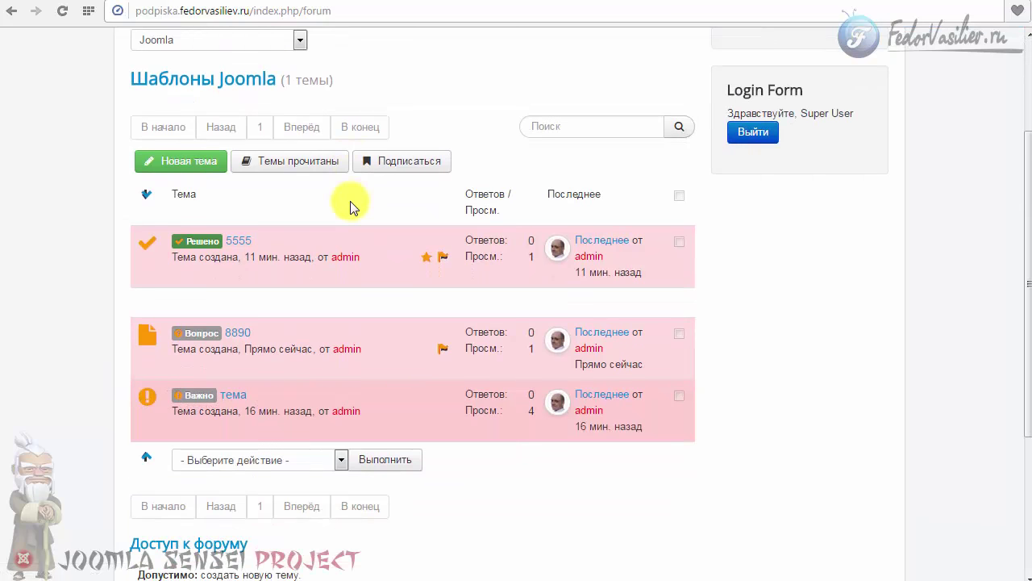
pyautogui.moveTo(261, 328)
pyautogui.mouseDown()
pyautogui.moveTo(232, 332)
pyautogui.moveTo(227, 346)
pyautogui.mouseUp()
pyautogui.click(276, 335)
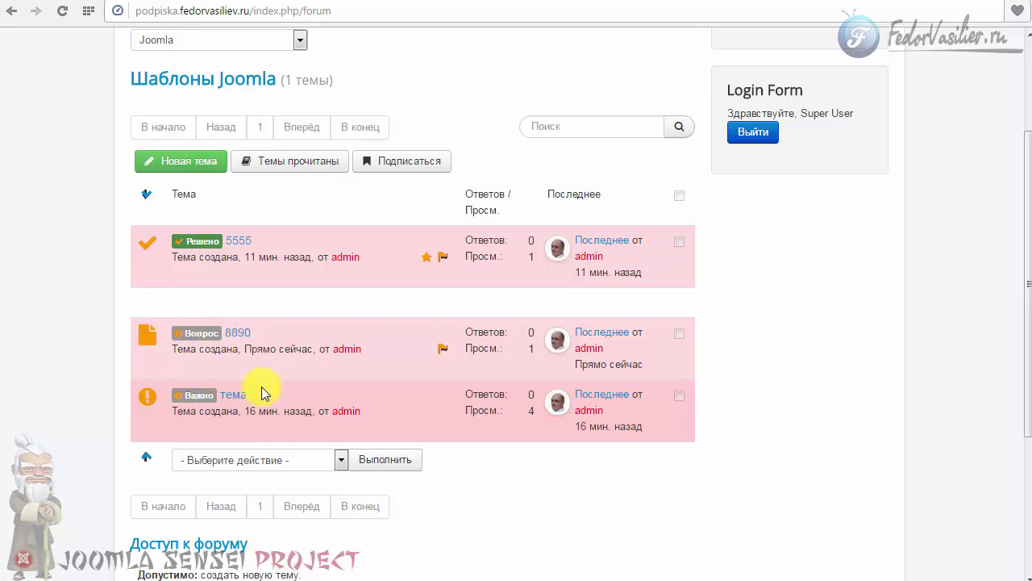
pyautogui.moveTo(375, 258); pyautogui.dragTo(185, 240)
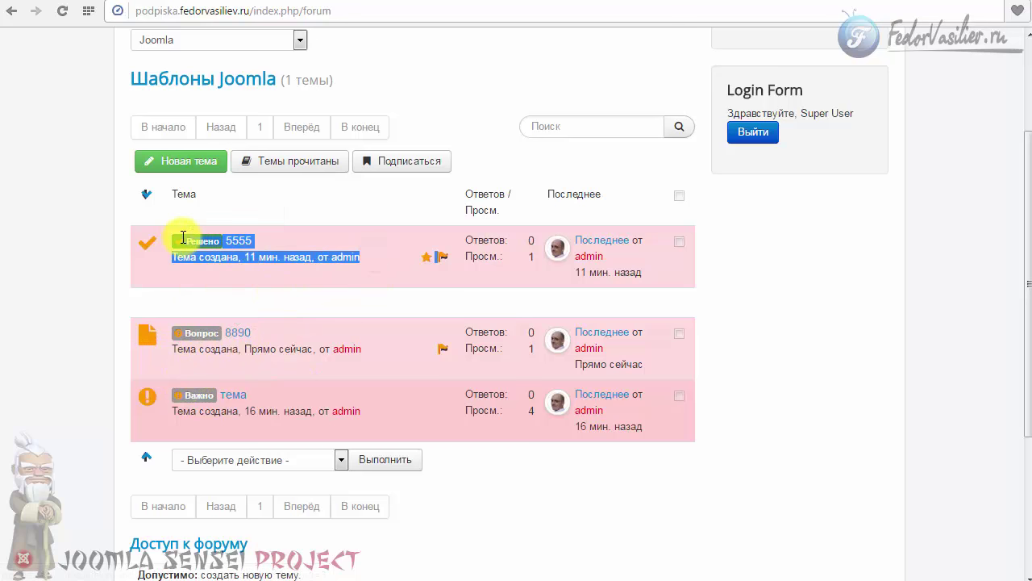
pyautogui.click(273, 217)
pyautogui.click(338, 229)
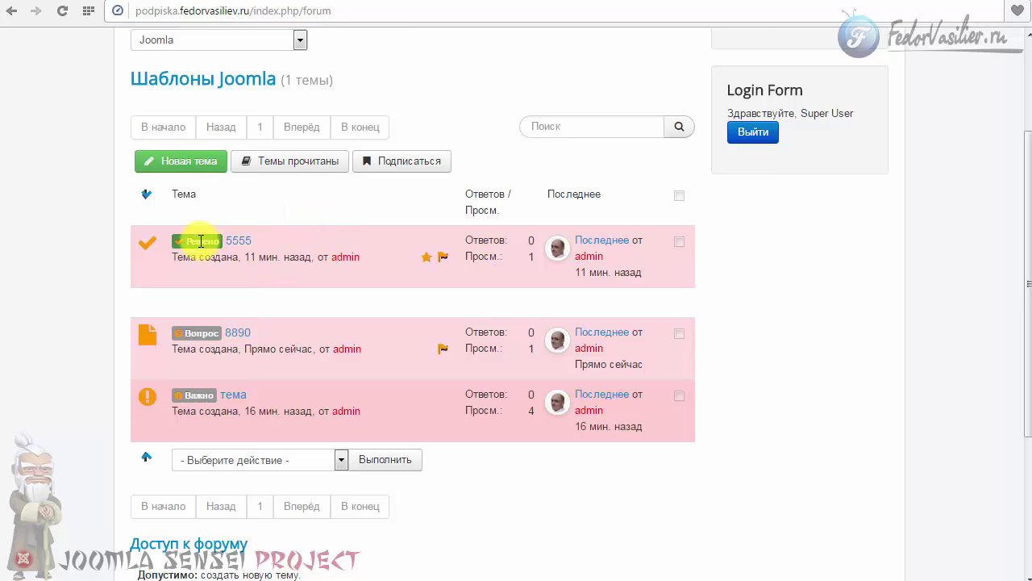
pyautogui.scroll(3, 201, 240)
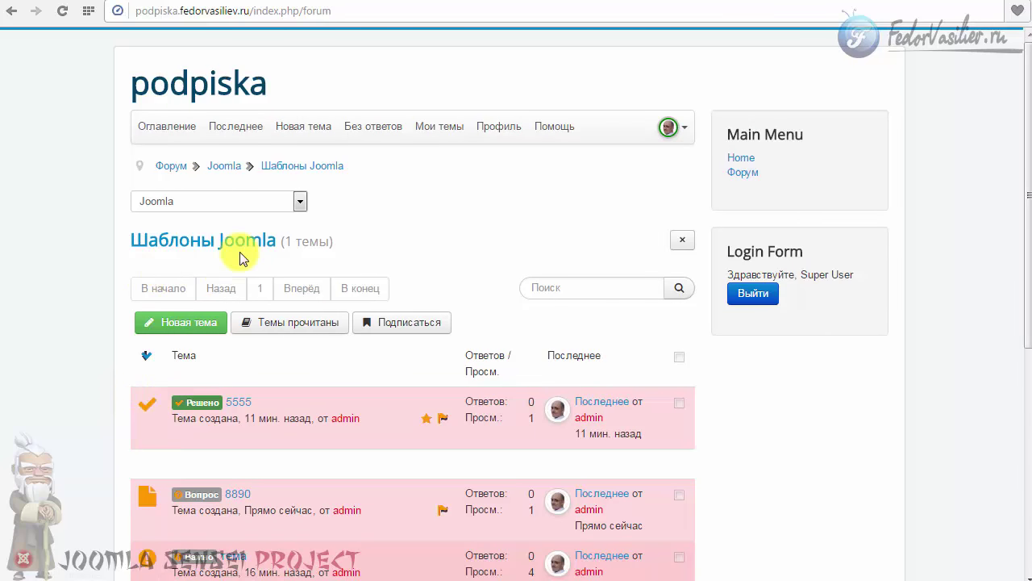
pyautogui.scroll(-1, 429, 386)
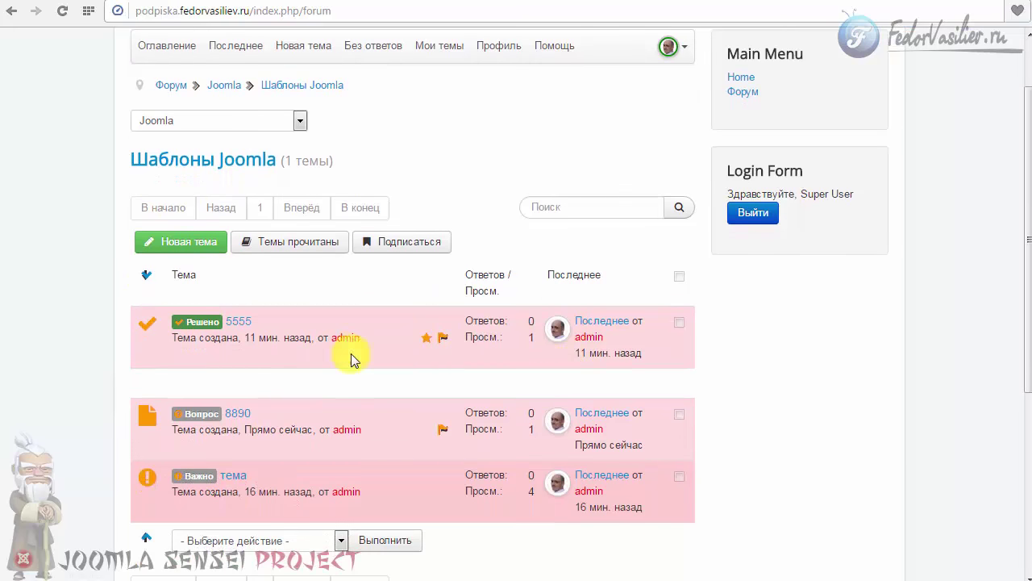
# Reopen topic 5555 and show its moderation options.
pyautogui.click(233, 322)
pyautogui.click(341, 246)
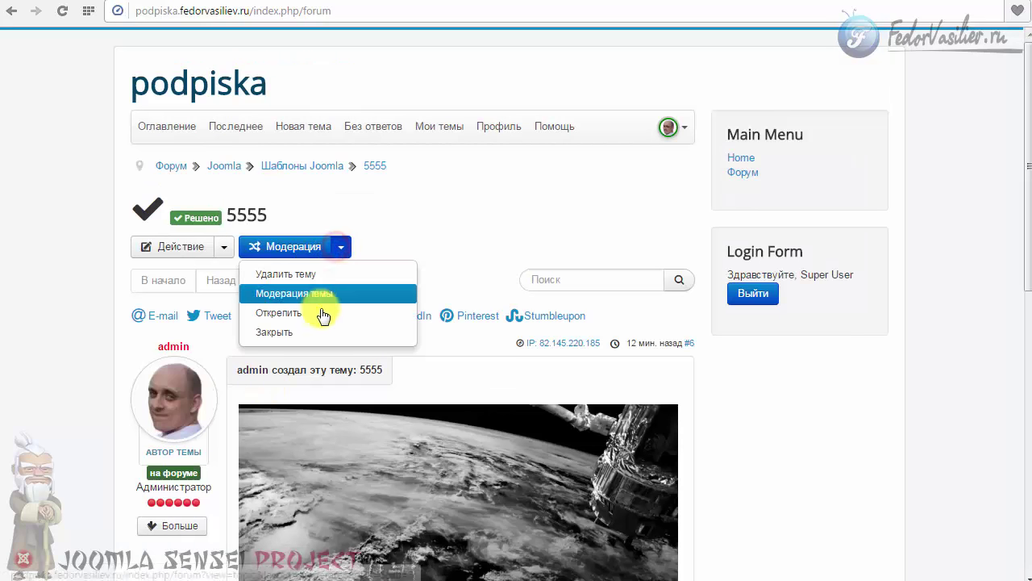